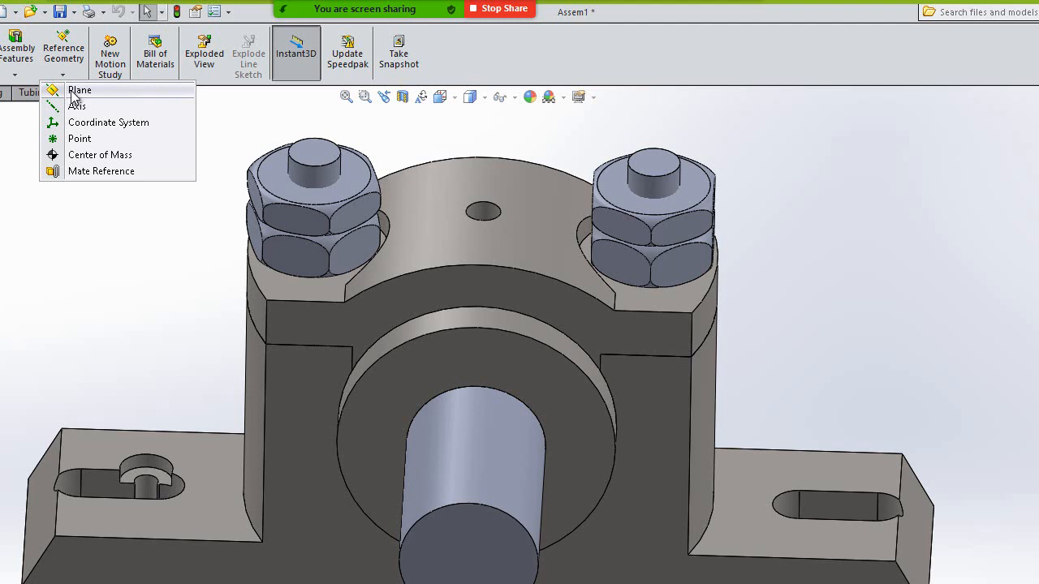
Create a reference plane offset 40 mm from the front face of the bearing base
{"action": "left_click", "coordinate": [78, 91]}
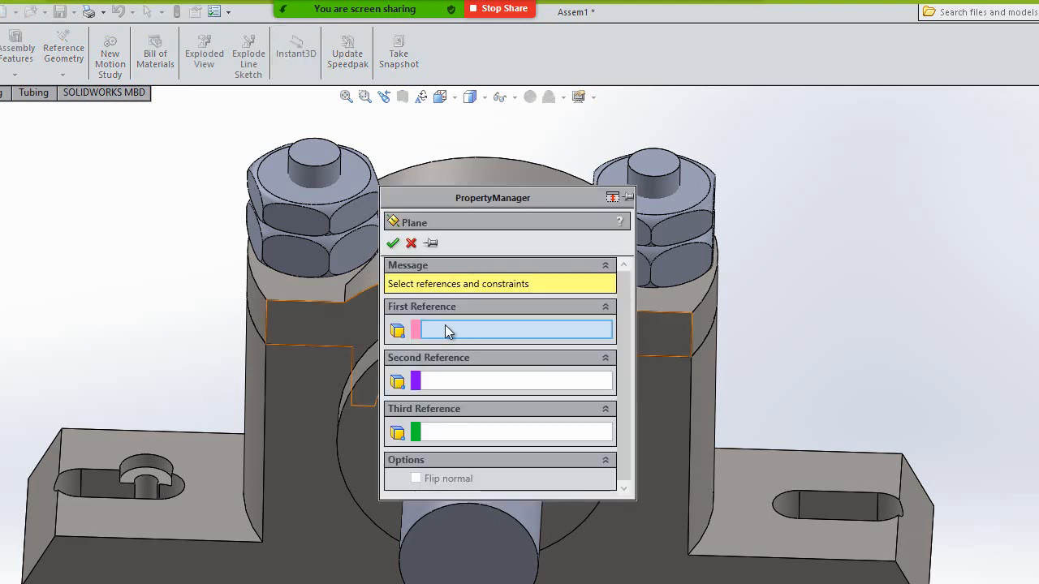
{"action": "key", "text": "Left"}
{"action": "key", "text": "Left"}
{"action": "key", "text": "Left"}
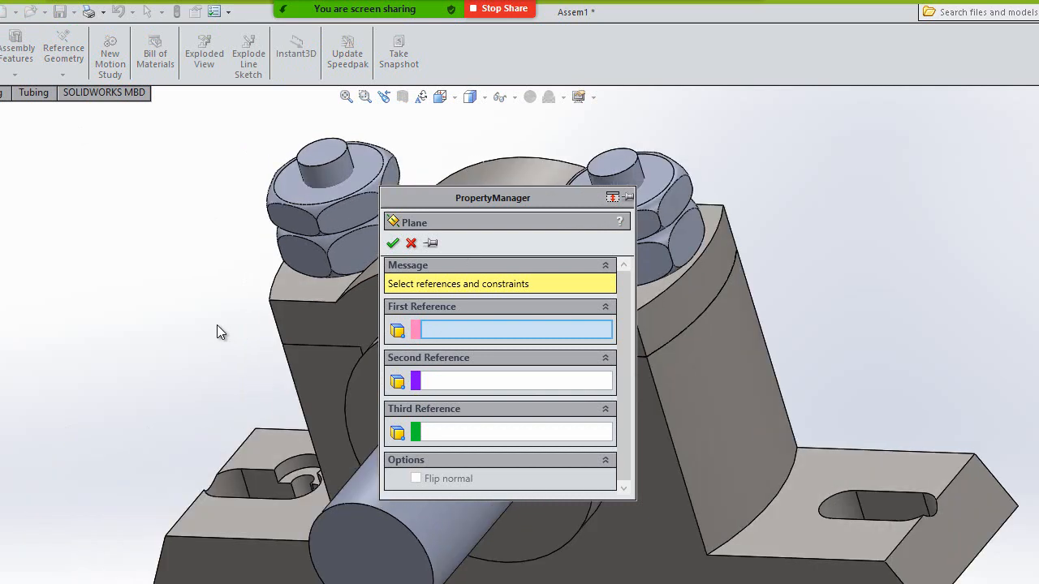
{"action": "left_click", "coordinate": [344, 356]}
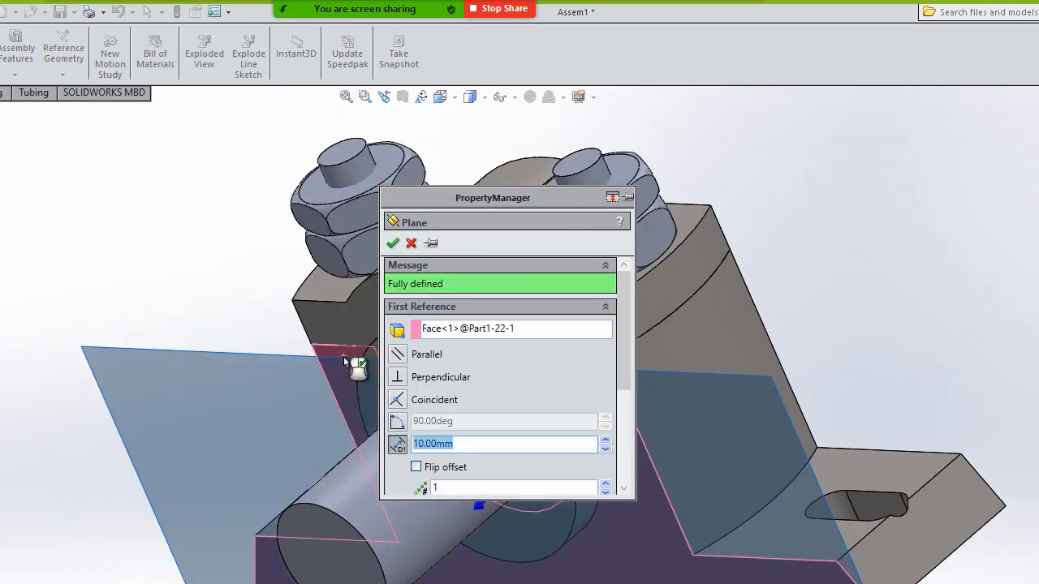
{"action": "left_click", "coordinate": [607, 440]}
{"action": "left_click", "coordinate": [607, 440]}
{"action": "left_click", "coordinate": [607, 440]}
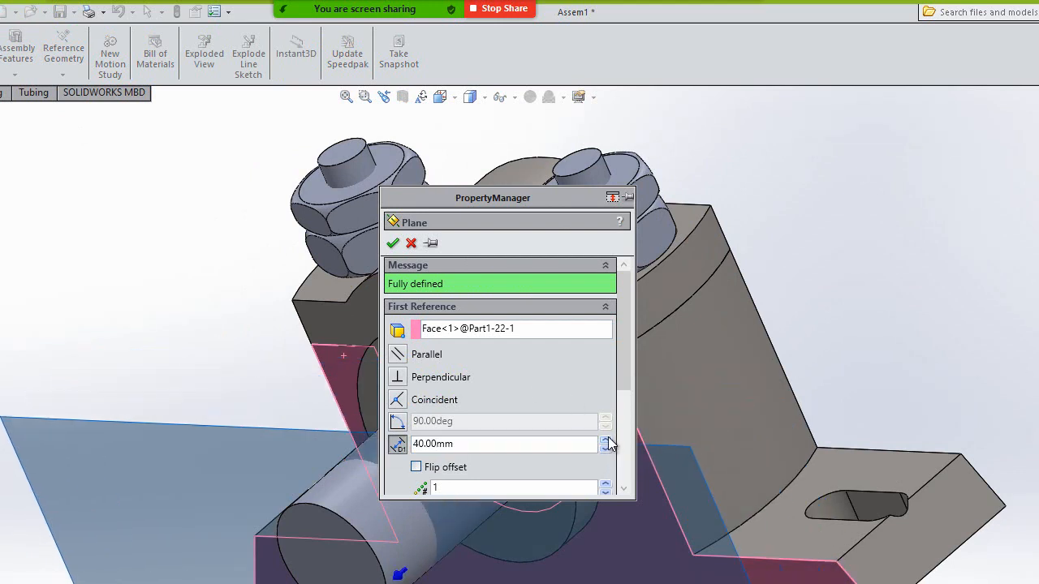
{"action": "left_click", "coordinate": [392, 245]}
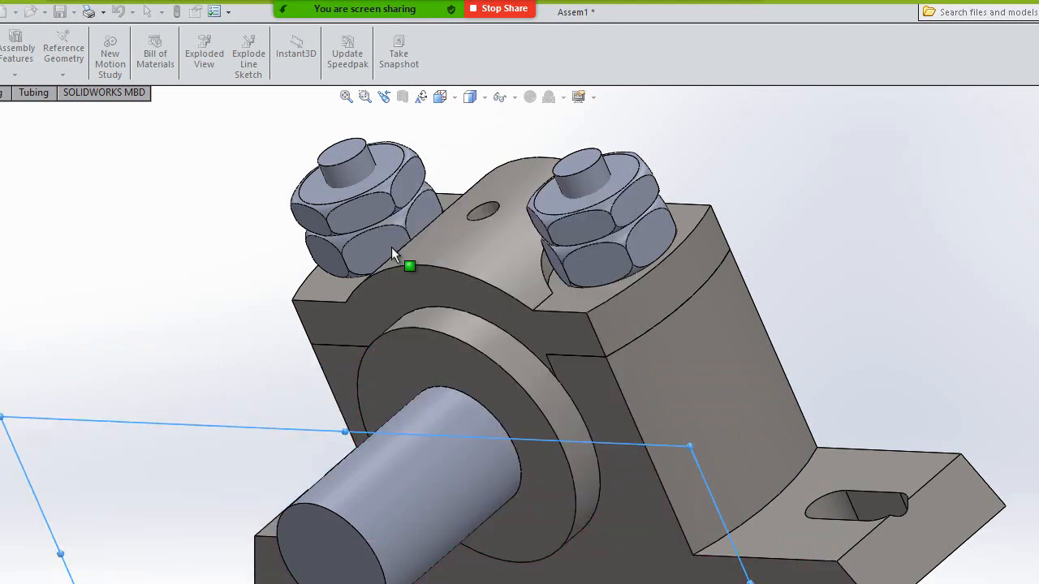
{"action": "left_click", "coordinate": [212, 264]}
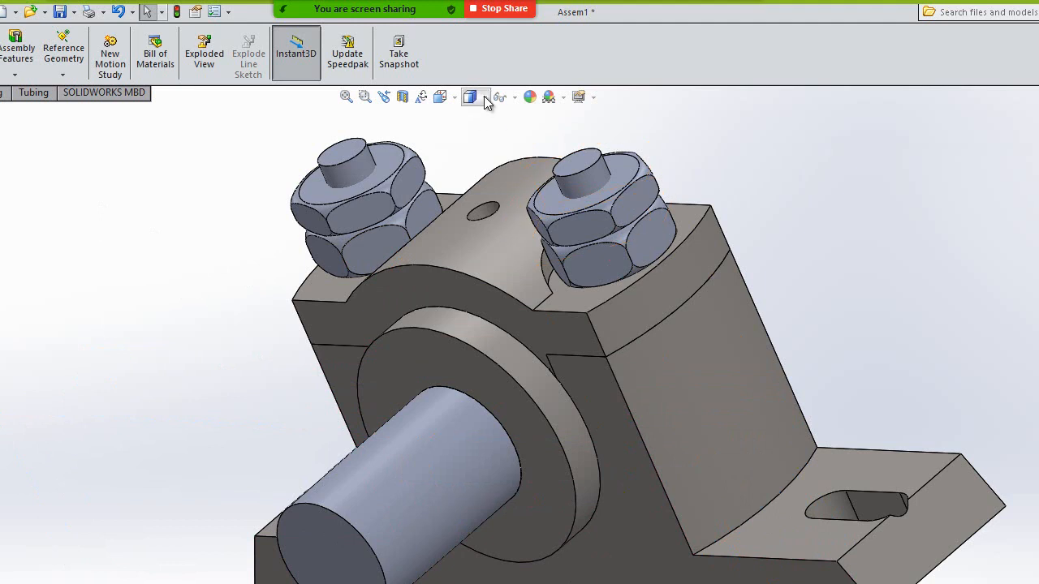
Turn on the visibility of planes in the assembly view
{"action": "left_click", "coordinate": [515, 98]}
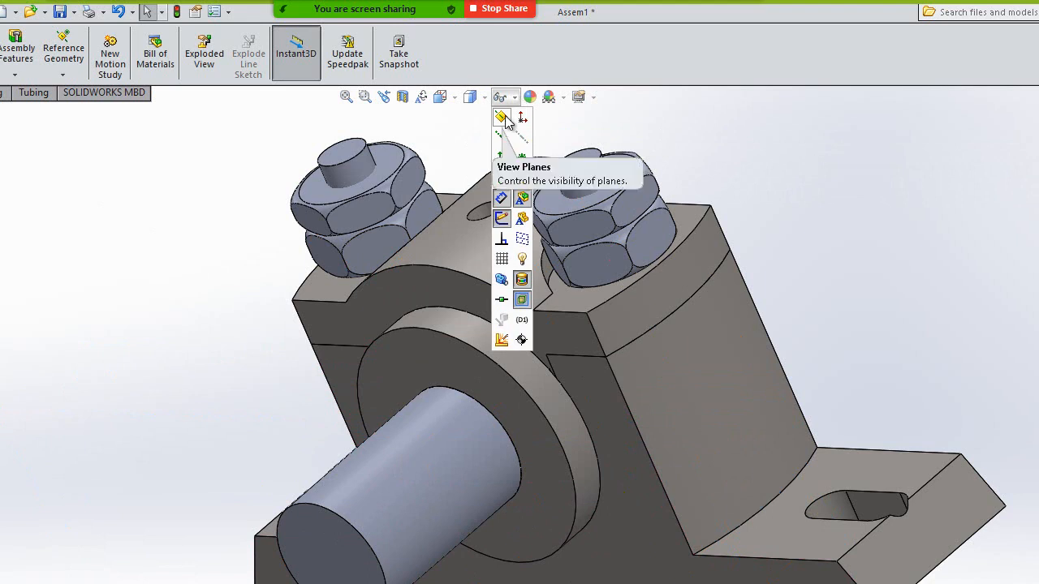
{"action": "left_click", "coordinate": [501, 117]}
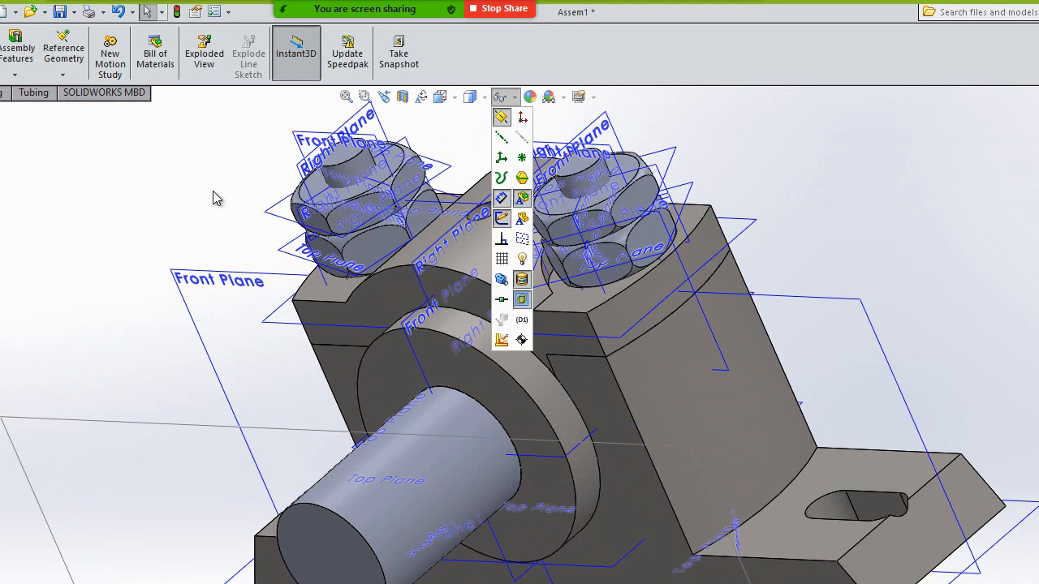
{"action": "left_click", "coordinate": [134, 201]}
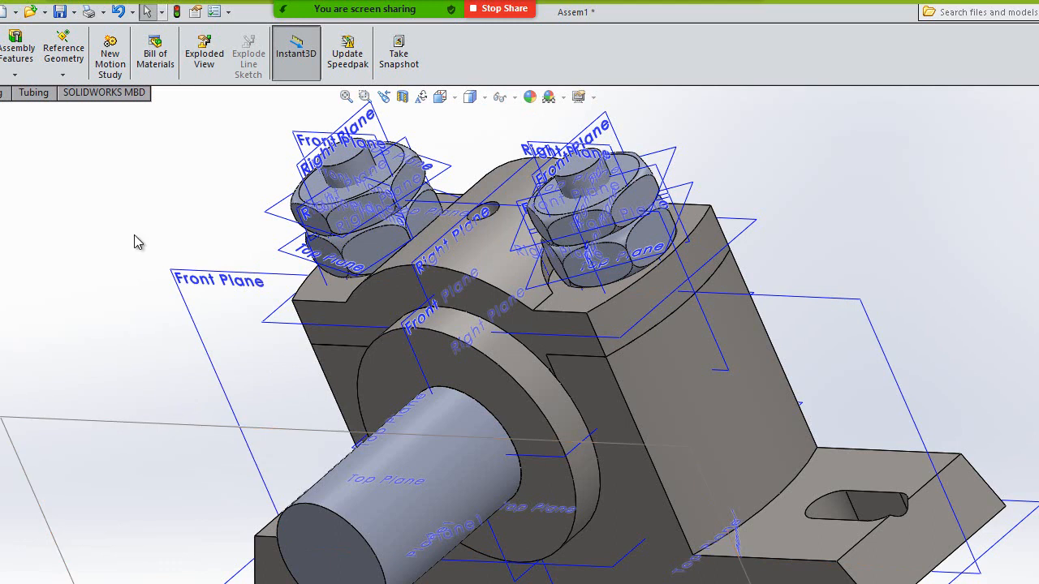
Start a second reference plane and move its settings window clear of the bearing model
{"action": "left_click", "coordinate": [63, 77]}
{"action": "left_click", "coordinate": [69, 87]}
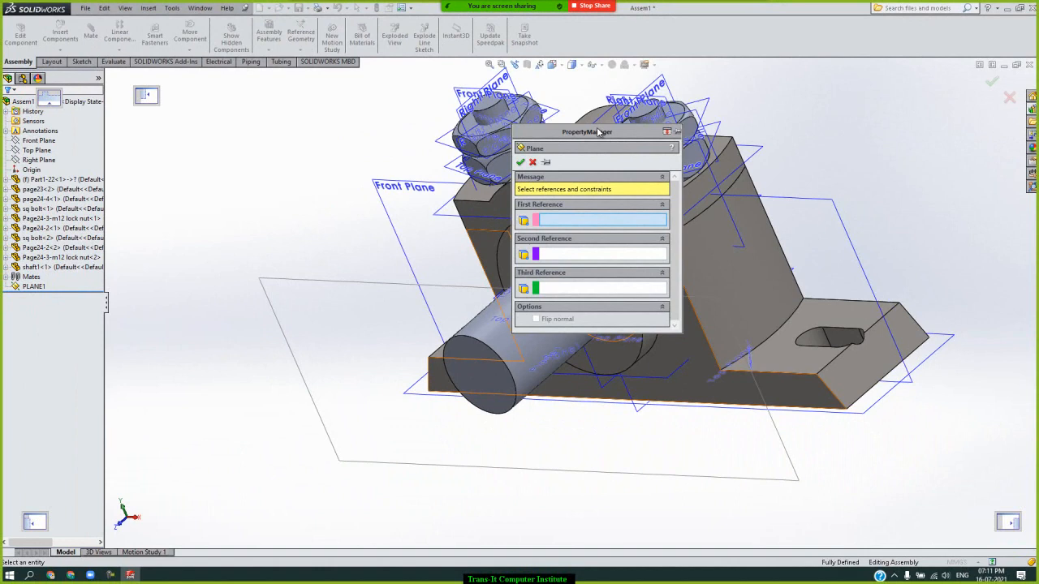
{"action": "left_click_drag", "start_coordinate": [512, 198], "coordinate": [576, 214]}
{"action": "left_click_drag", "start_coordinate": [648, 144], "coordinate": [842, 111]}
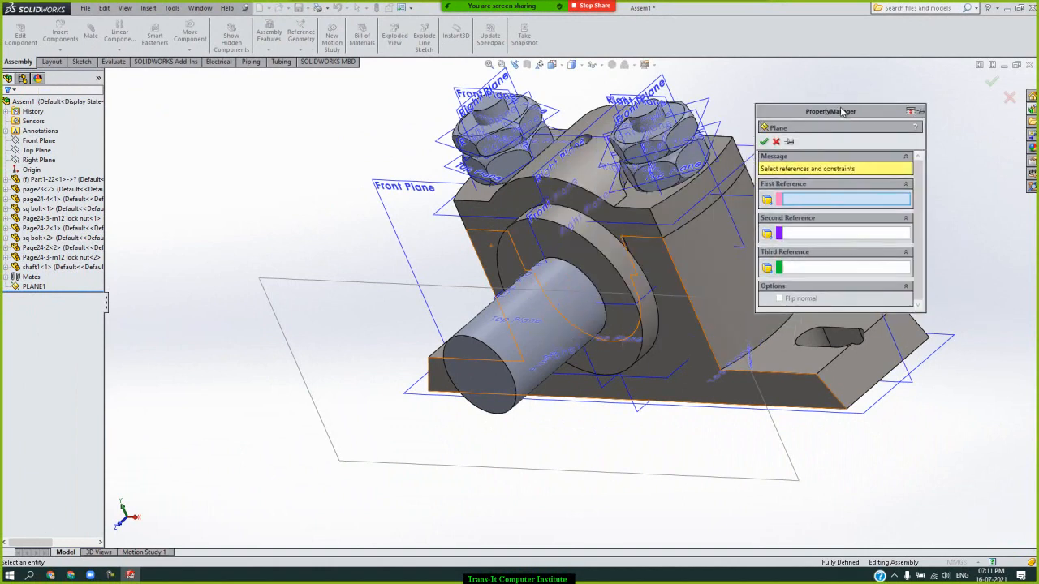
{"action": "left_click", "coordinate": [482, 256]}
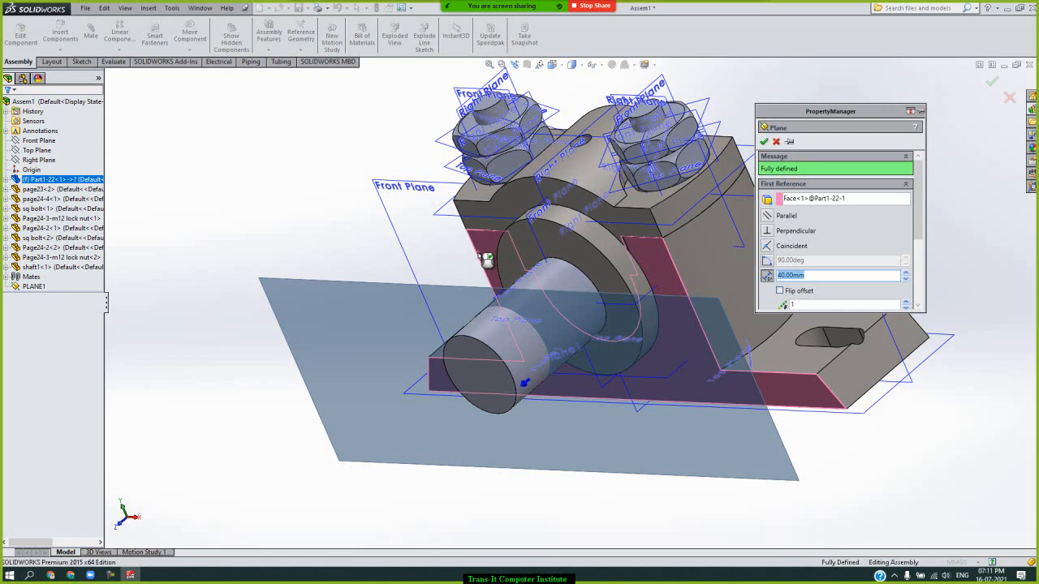
{"action": "right_click", "coordinate": [838, 200]}
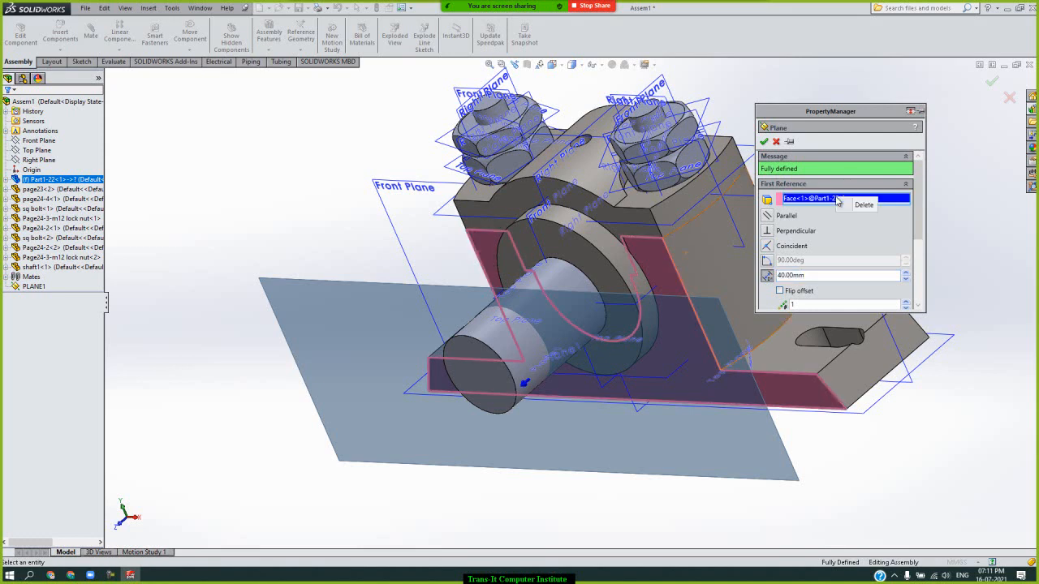
{"action": "left_click", "coordinate": [863, 204]}
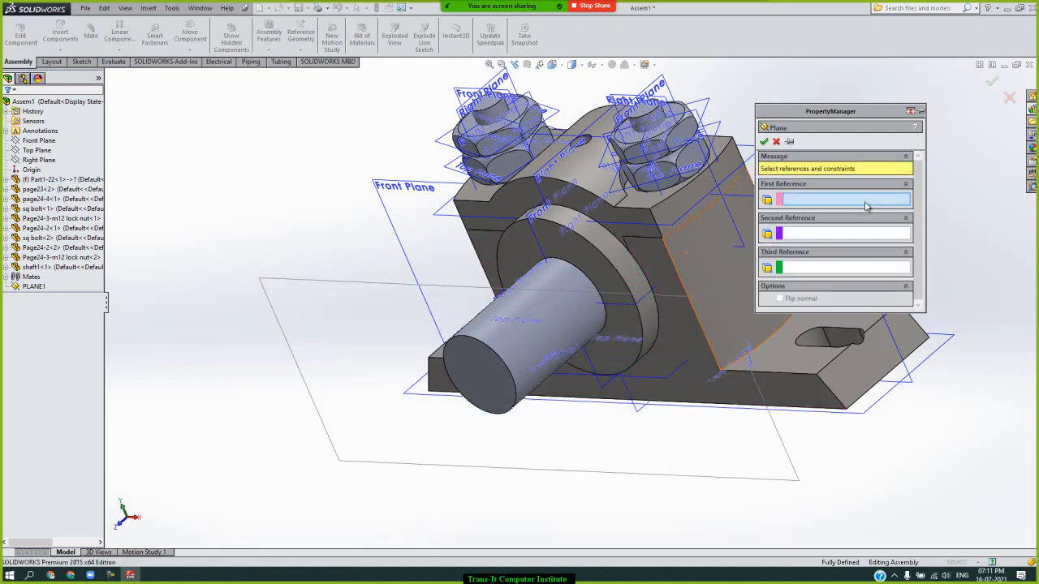
Reference the plane to the base's front-left vertical edge and at an angle to the Right Plane of the page23 cap
{"action": "left_click", "coordinate": [481, 263]}
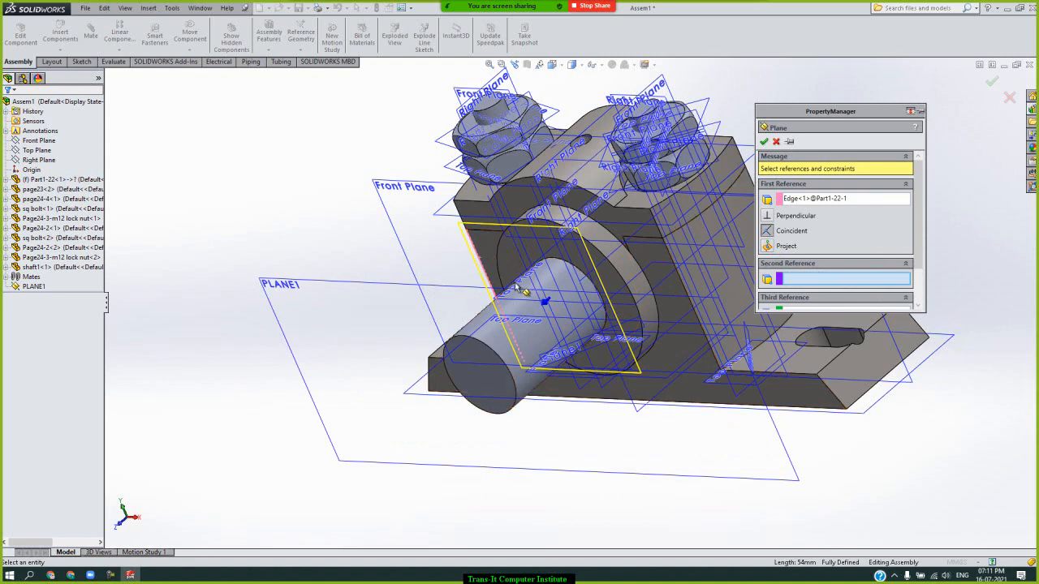
{"action": "left_click", "coordinate": [551, 168]}
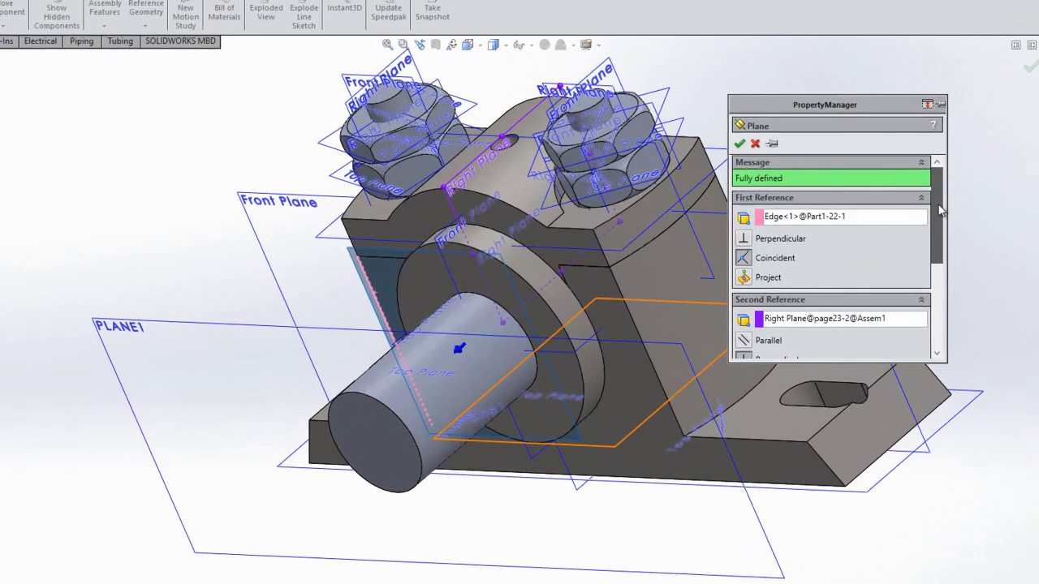
{"action": "left_click_drag", "start_coordinate": [922, 194], "coordinate": [919, 209]}
{"action": "left_click_drag", "start_coordinate": [955, 247], "coordinate": [951, 268]}
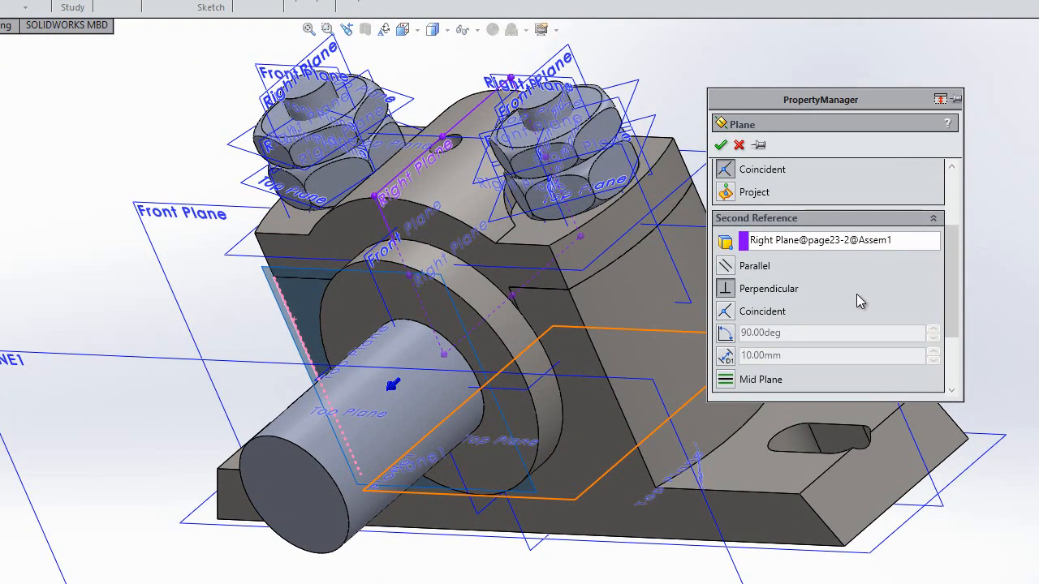
{"action": "left_click", "coordinate": [725, 333]}
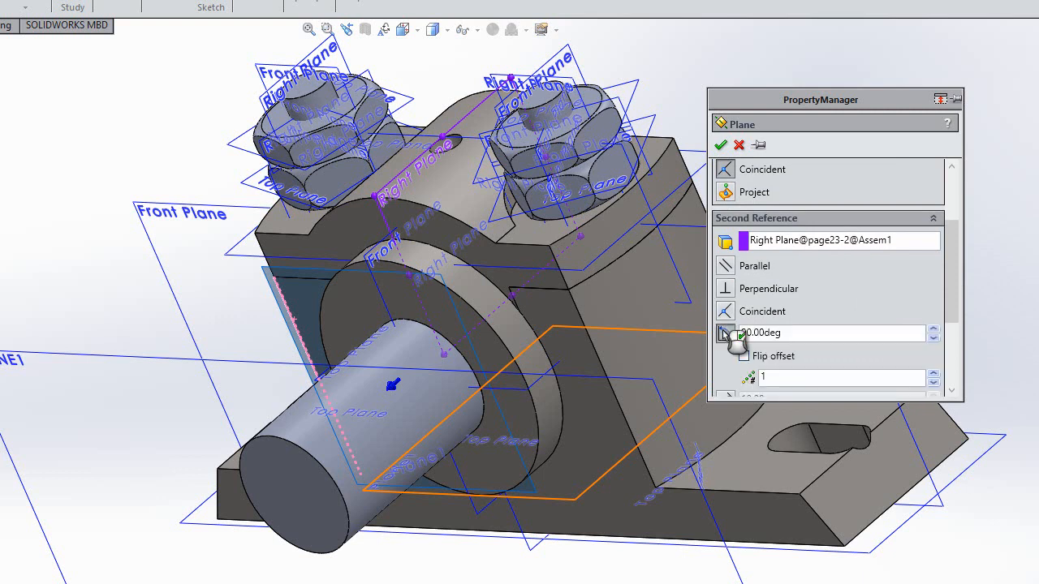
Raise the new plane's angle from the cap's Right Plane to 116 degrees
{"action": "left_click", "coordinate": [933, 331]}
{"action": "left_click", "coordinate": [933, 331]}
{"action": "left_click", "coordinate": [932, 332]}
{"action": "left_click", "coordinate": [933, 331]}
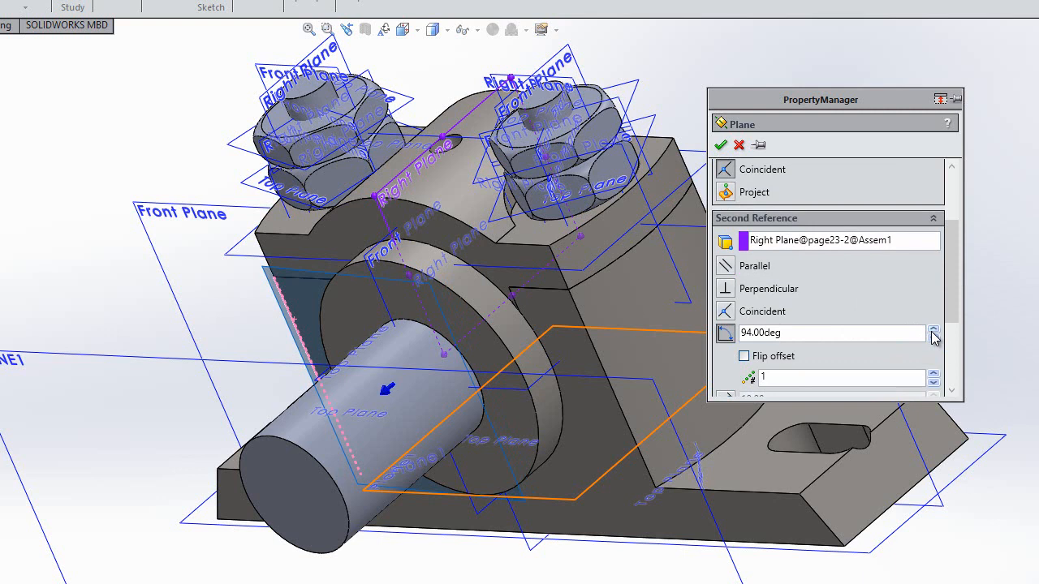
{"action": "double_click", "coordinate": [933, 332]}
{"action": "double_click", "coordinate": [932, 331]}
{"action": "triple_click", "coordinate": [933, 331]}
{"action": "double_click", "coordinate": [933, 331]}
{"action": "triple_click", "coordinate": [933, 331]}
{"action": "double_click", "coordinate": [933, 331]}
{"action": "triple_click", "coordinate": [933, 332]}
{"action": "double_click", "coordinate": [933, 331]}
{"action": "double_click", "coordinate": [933, 331]}
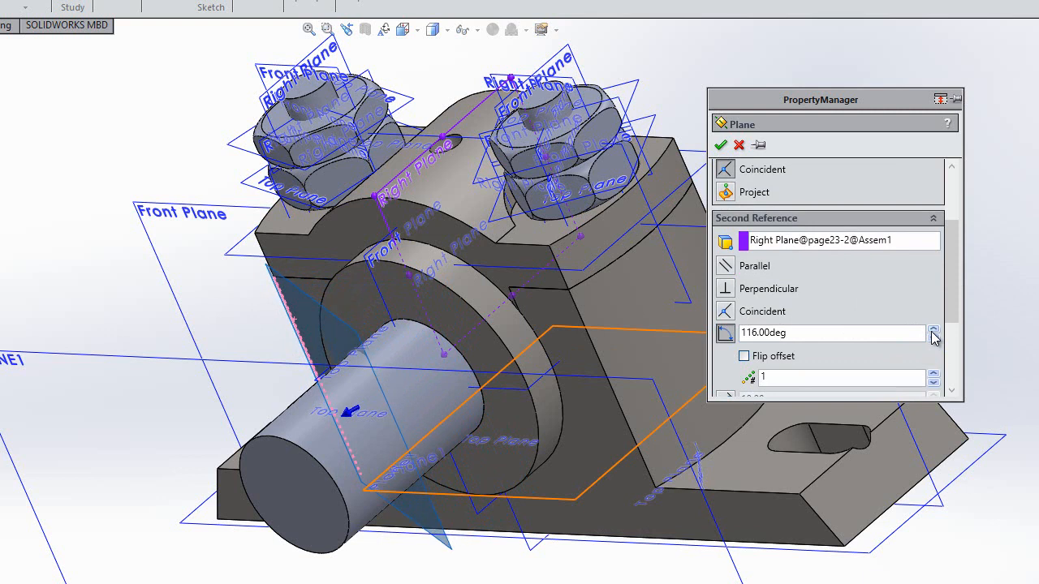
Set the plane's angle to 135 degrees and create the plane
{"action": "double_click", "coordinate": [869, 332]}
{"action": "type", "text": "13"}
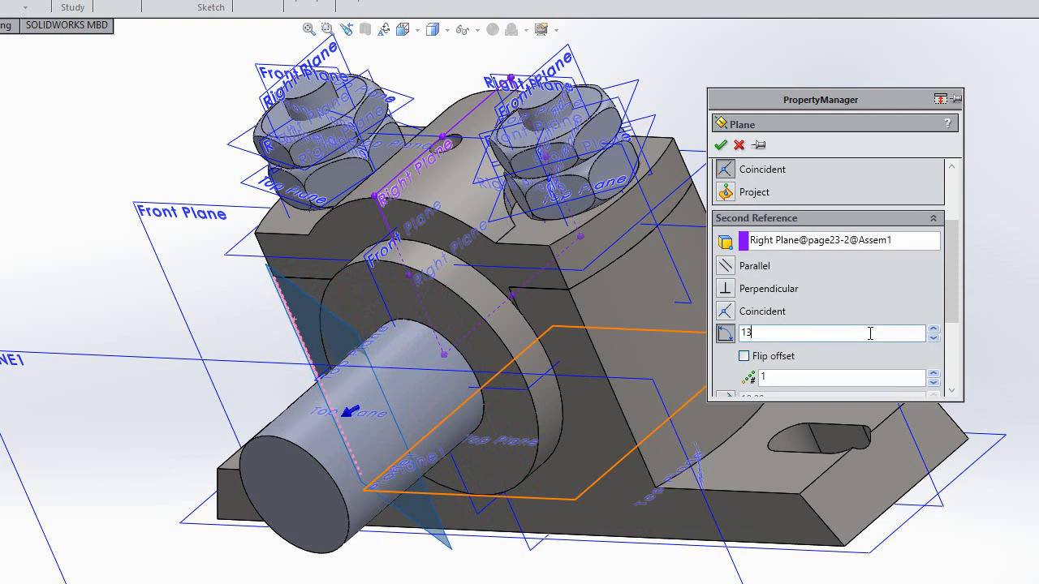
{"action": "key", "text": "Return"}
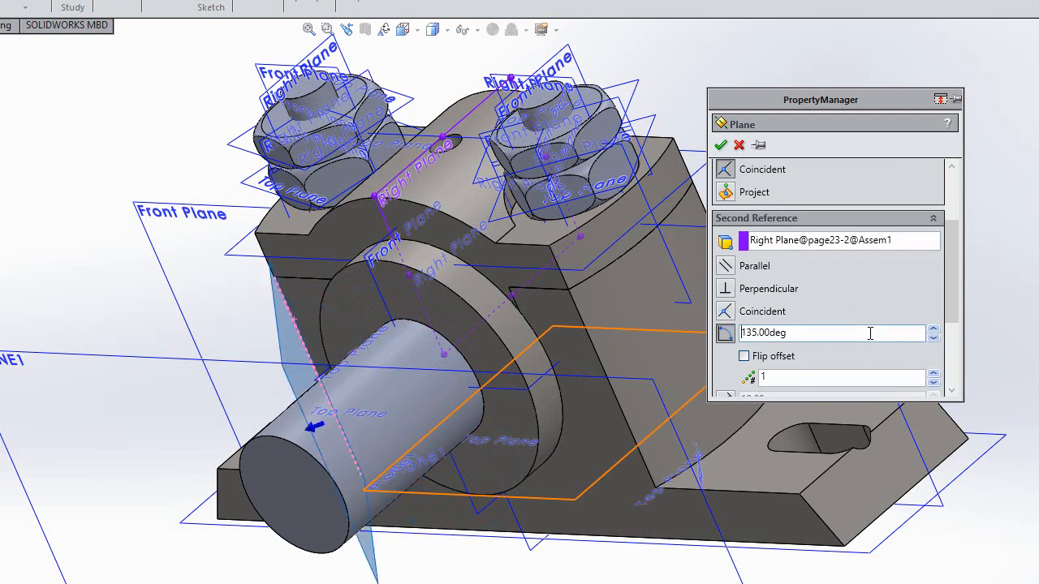
{"action": "left_click", "coordinate": [721, 146]}
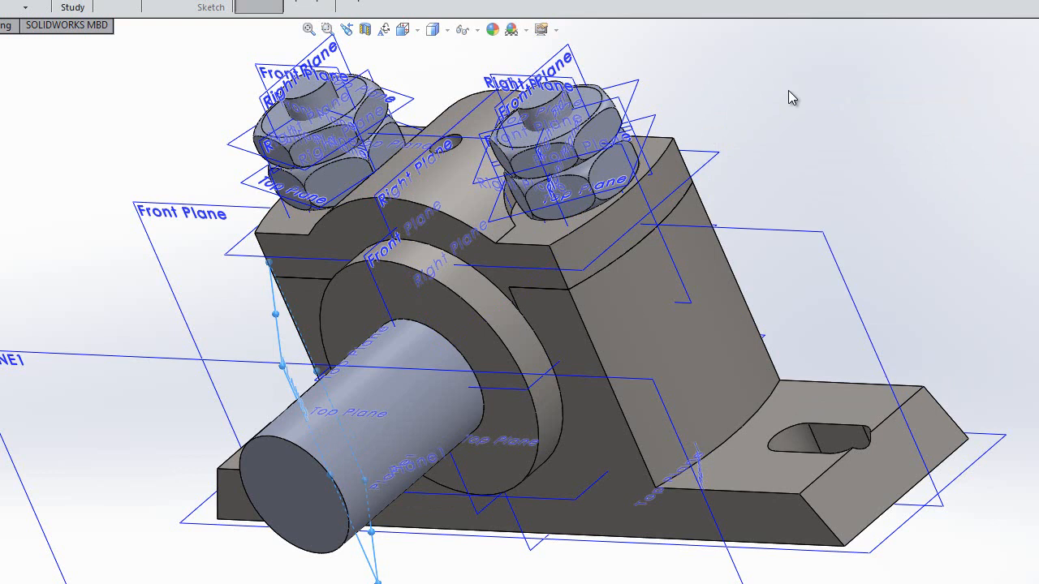
Create a reference axis at the intersection of the angled PLANE2 and the offset PLANE1
{"action": "key", "text": "Right"}
{"action": "key", "text": "Right"}
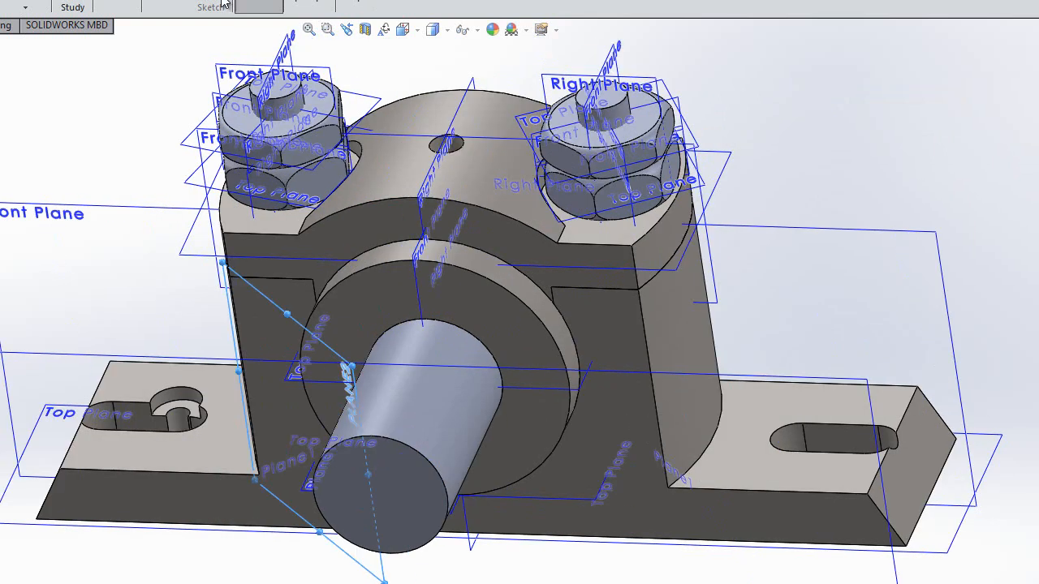
{"action": "left_click", "coordinate": [20, 7]}
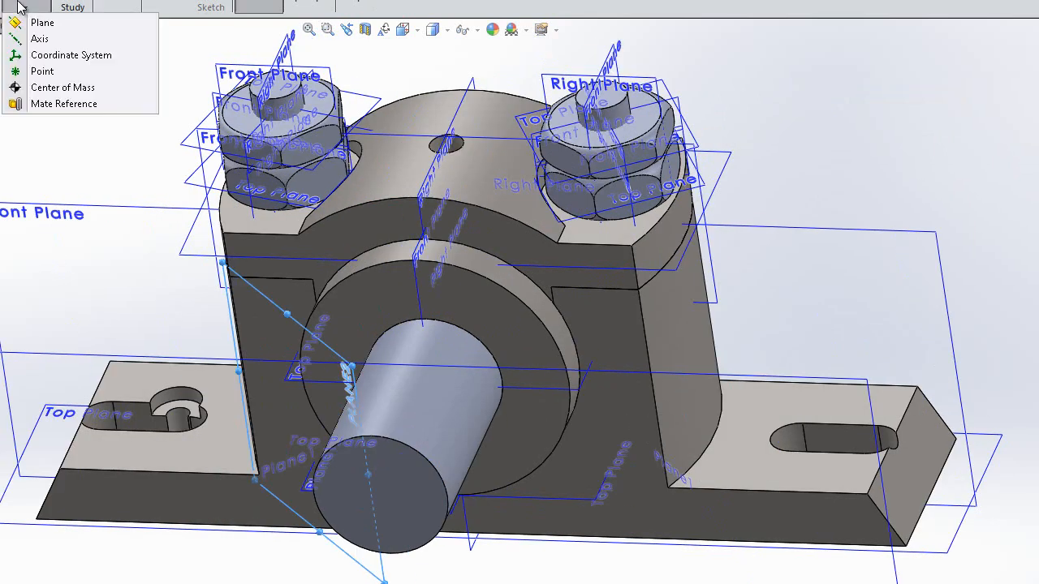
{"action": "left_click", "coordinate": [39, 39]}
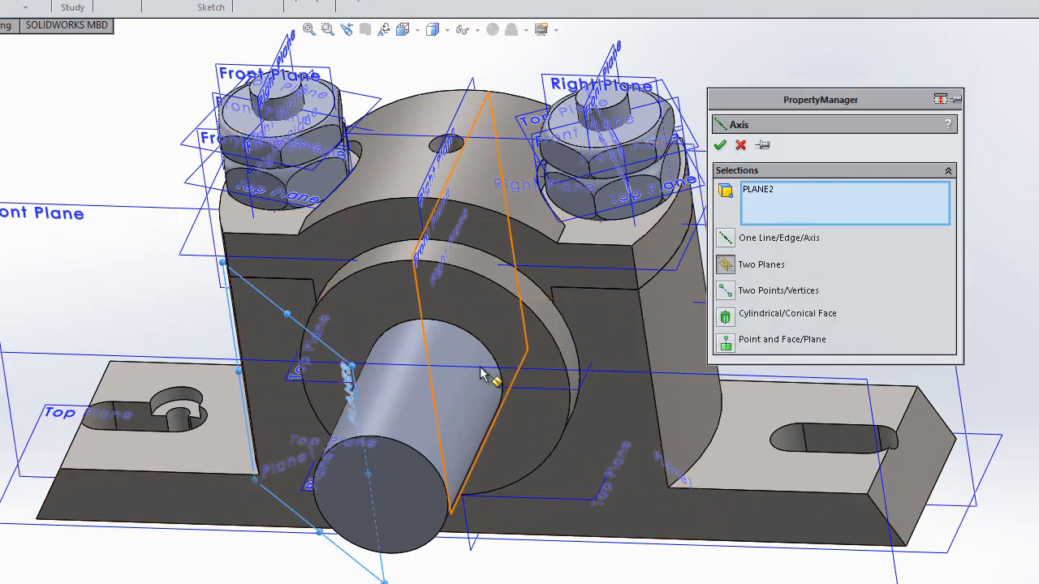
{"action": "left_click", "coordinate": [625, 373]}
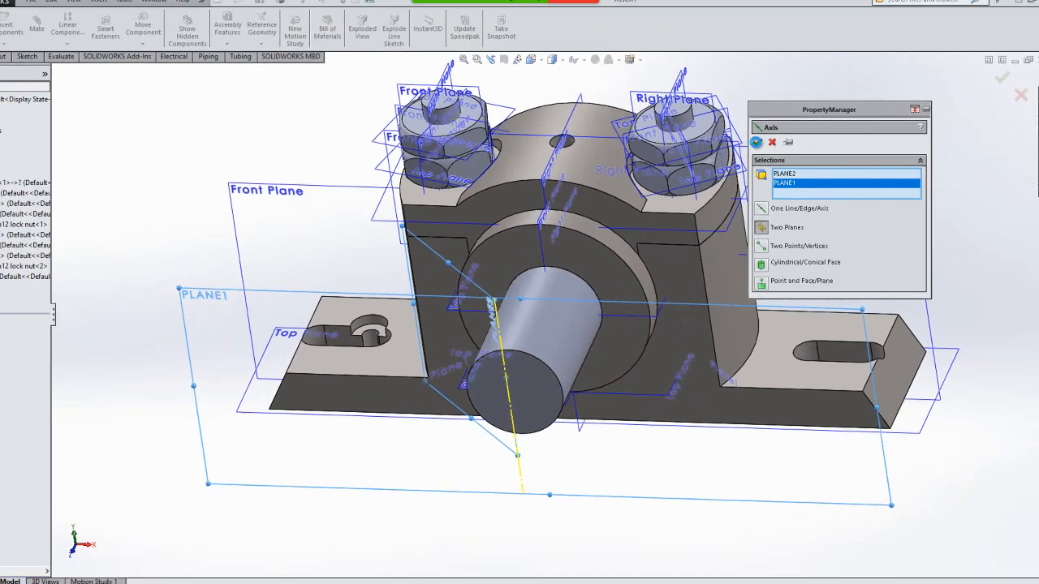
{"action": "left_click", "coordinate": [720, 145]}
{"action": "left_click", "coordinate": [817, 144]}
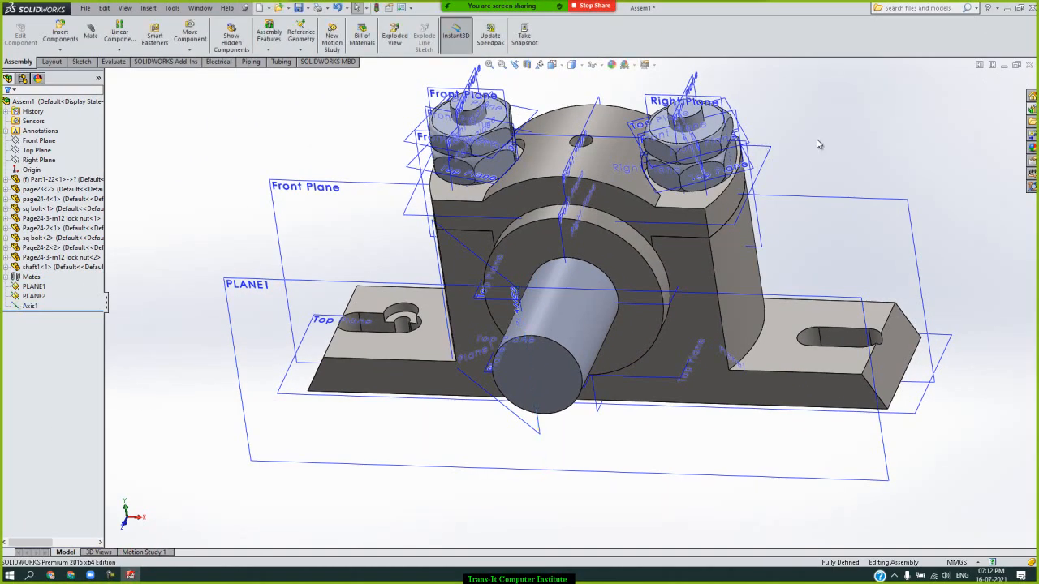
Create a One Line/Edge/Axis reference axis along the lower front-left horizontal edge of the page23 cap
{"action": "left_click", "coordinate": [299, 52]}
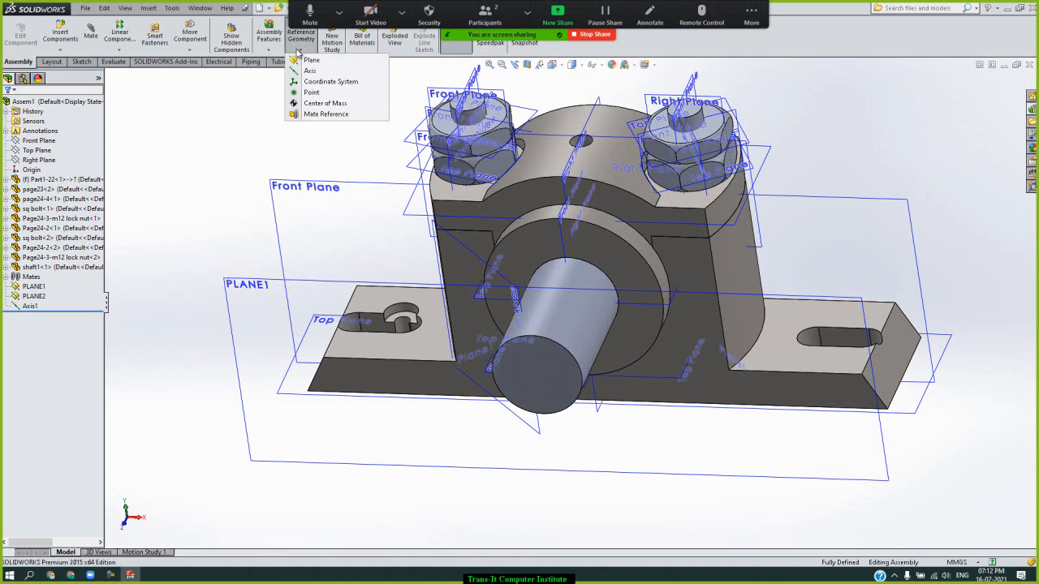
{"action": "left_click", "coordinate": [309, 71]}
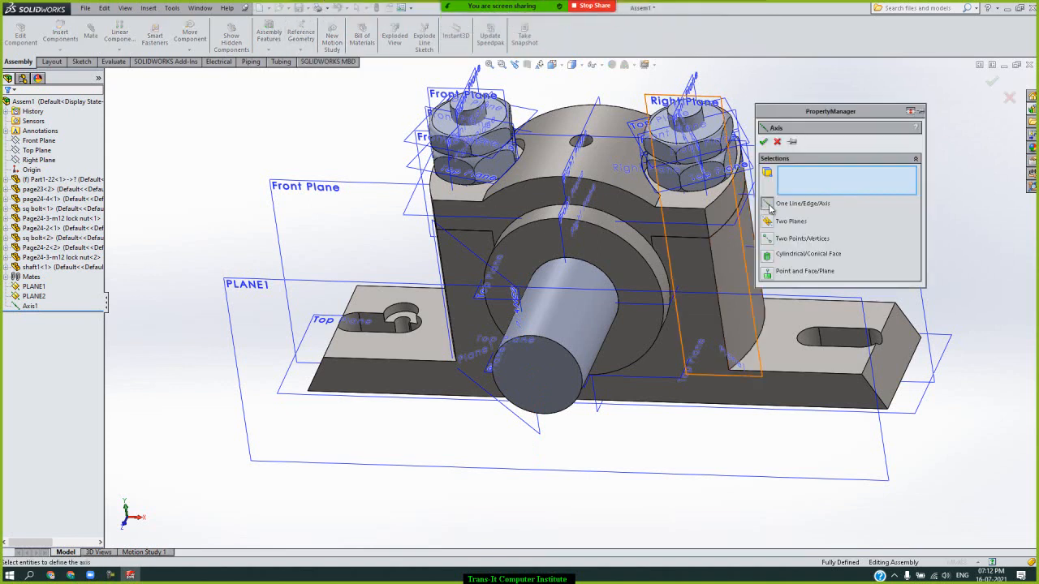
{"action": "left_click", "coordinate": [465, 234]}
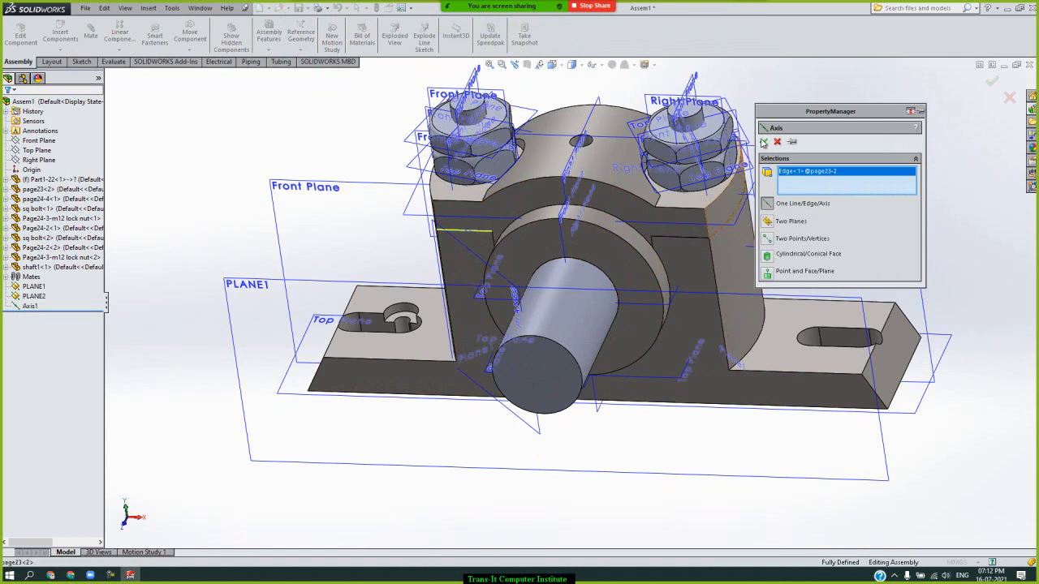
{"action": "left_click", "coordinate": [764, 142]}
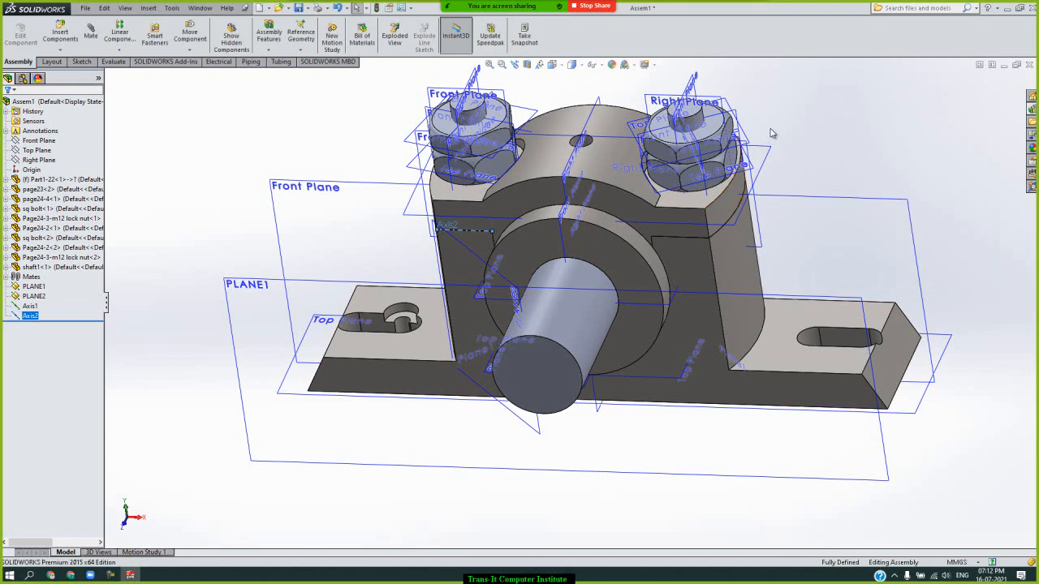
{"action": "left_click", "coordinate": [795, 115]}
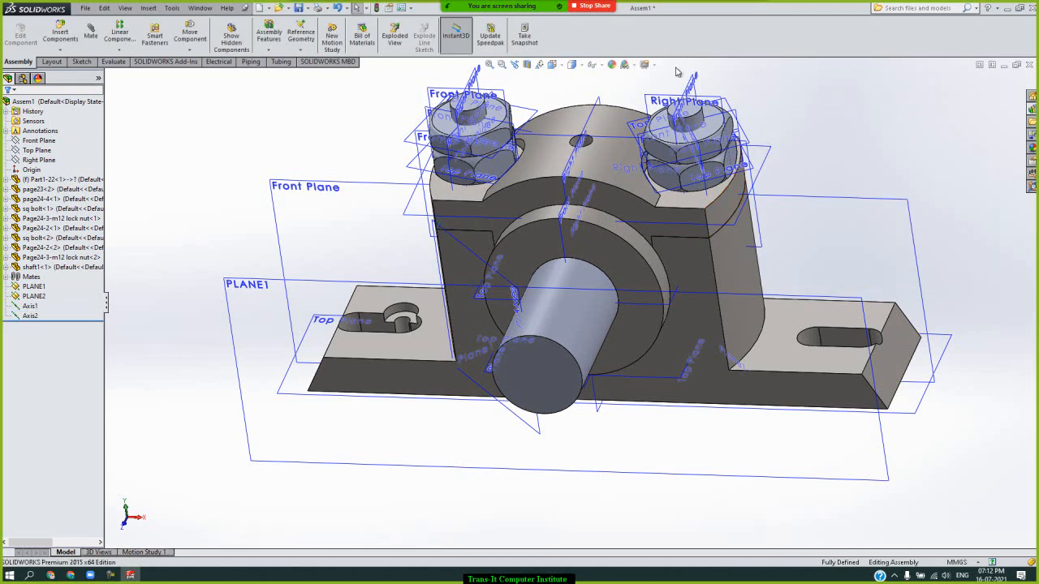
Create a Two Points/Vertices reference axis diagonally across the base's sloped right end, from the upper front corner to the lower rear corner
{"action": "left_click", "coordinate": [272, 49]}
{"action": "left_click", "coordinate": [294, 50]}
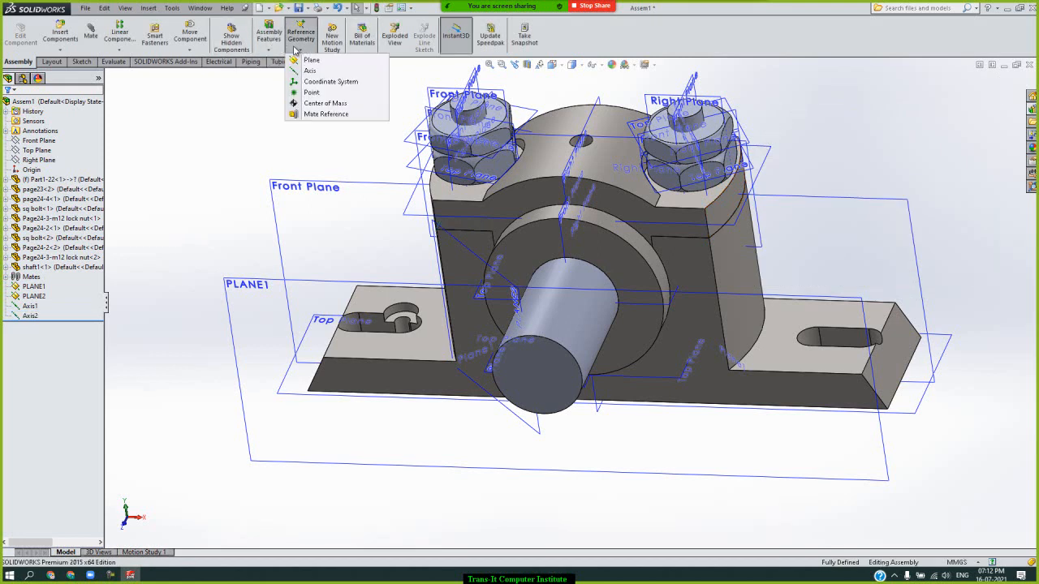
{"action": "left_click", "coordinate": [311, 71]}
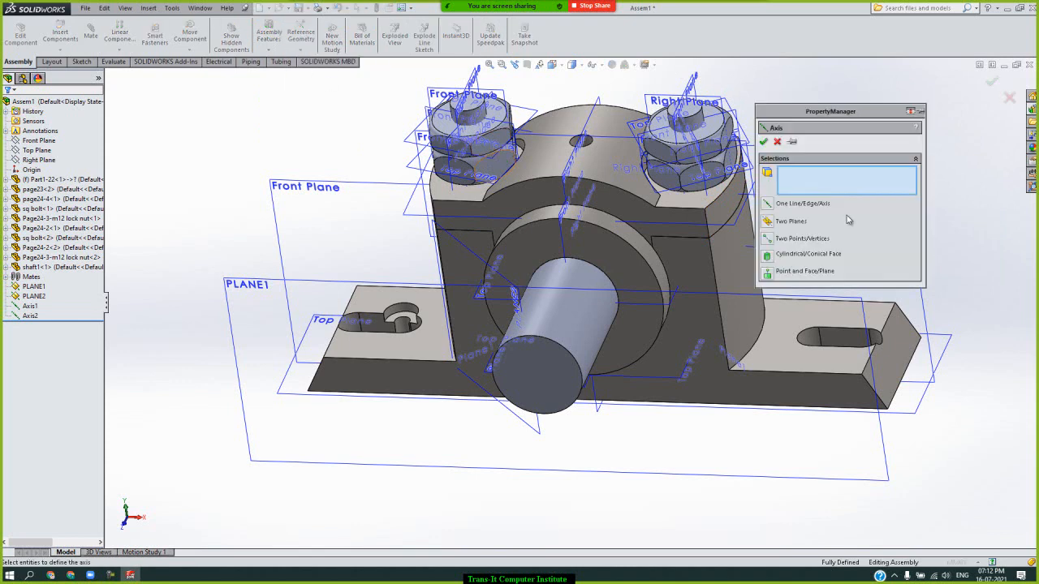
{"action": "left_click", "coordinate": [803, 240]}
{"action": "left_click", "coordinate": [862, 375]}
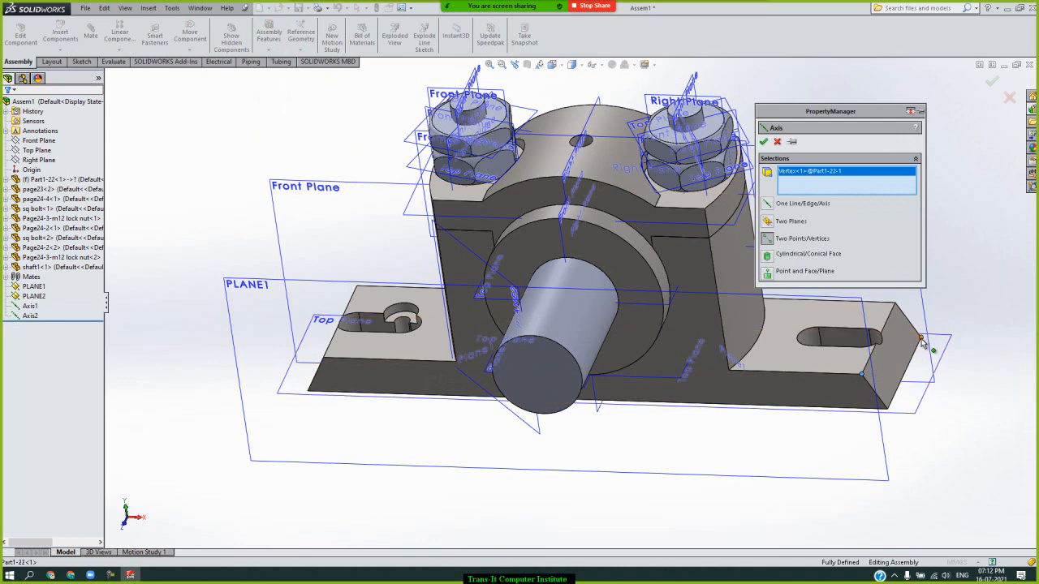
{"action": "left_click", "coordinate": [922, 341]}
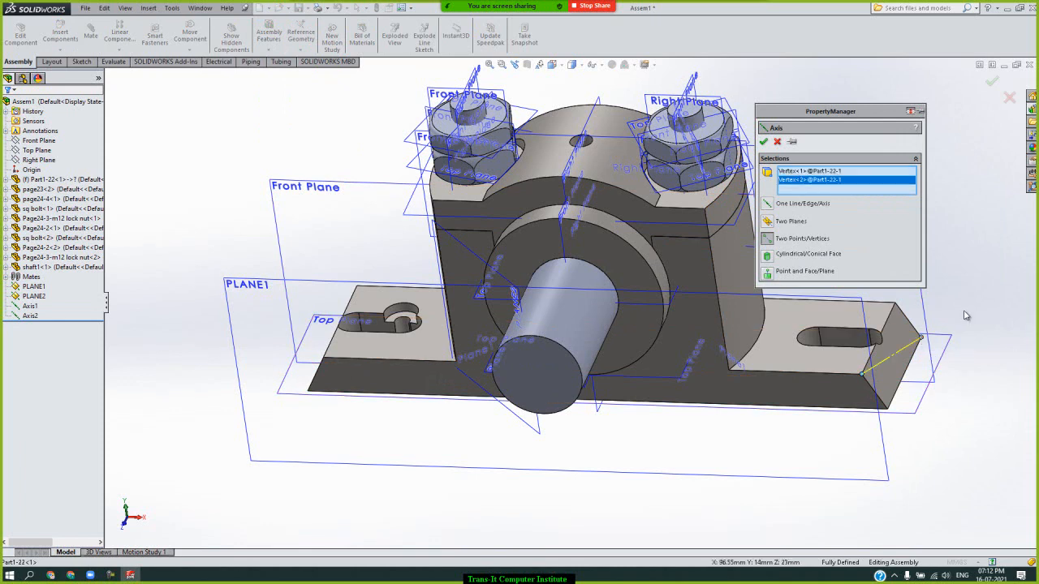
{"action": "left_click", "coordinate": [765, 141]}
{"action": "left_click", "coordinate": [785, 127]}
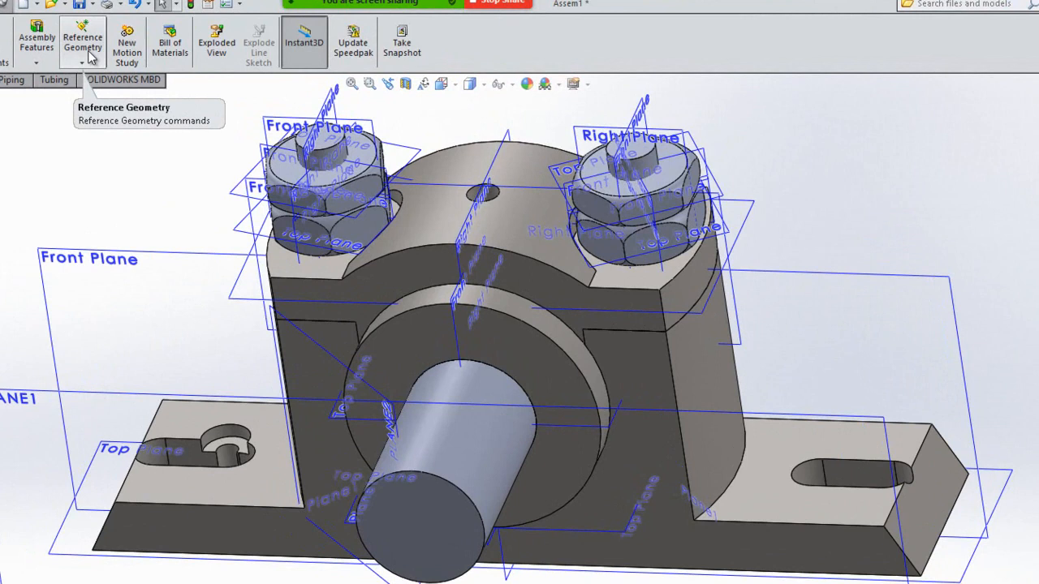
Create a Cylindrical/Conical Face reference axis from the rounded inner end of the base's right-hand slot
{"action": "left_click", "coordinate": [305, 46]}
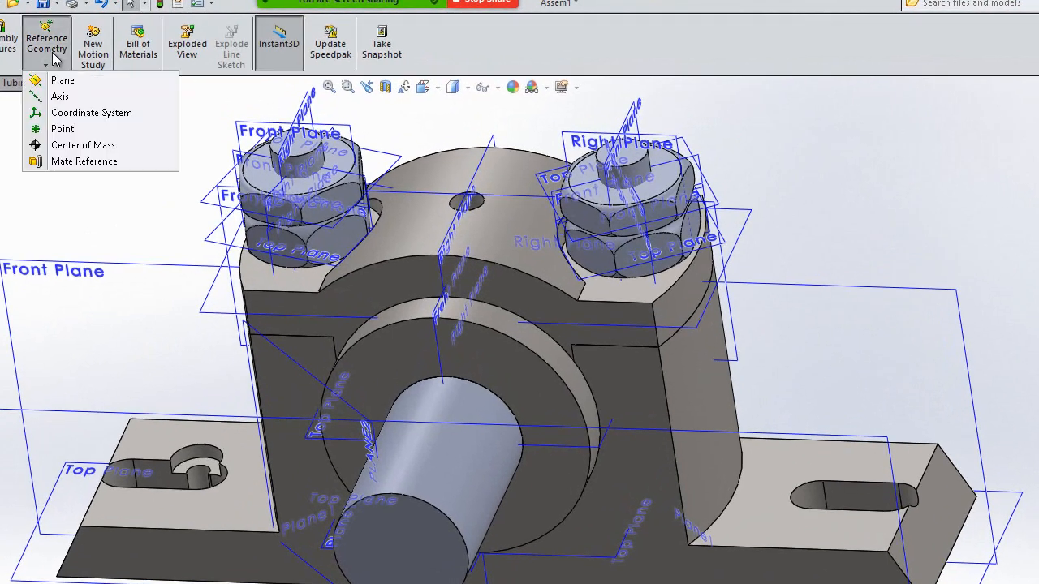
{"action": "left_click", "coordinate": [65, 96]}
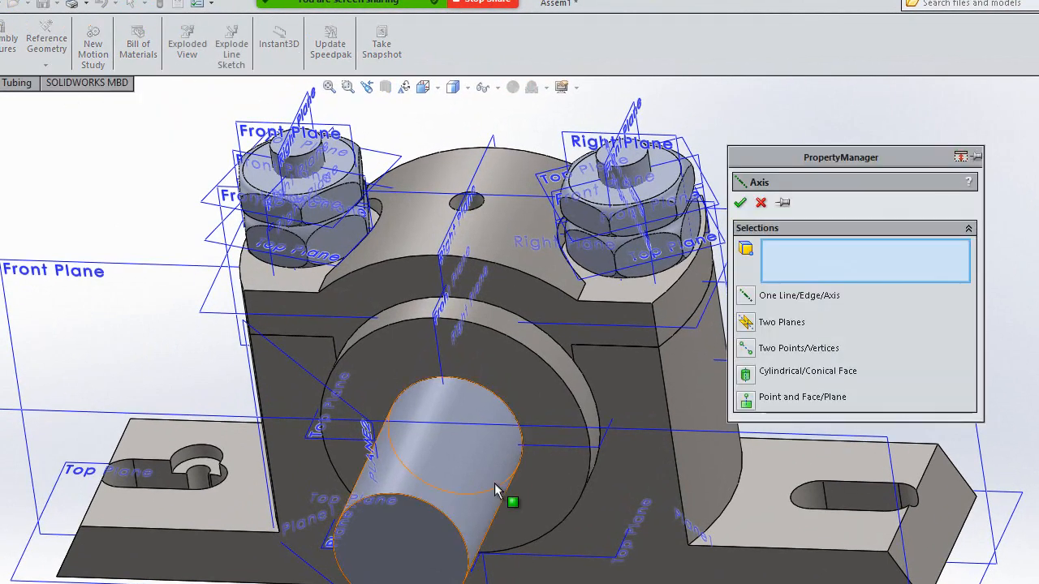
{"action": "left_click", "coordinate": [745, 375]}
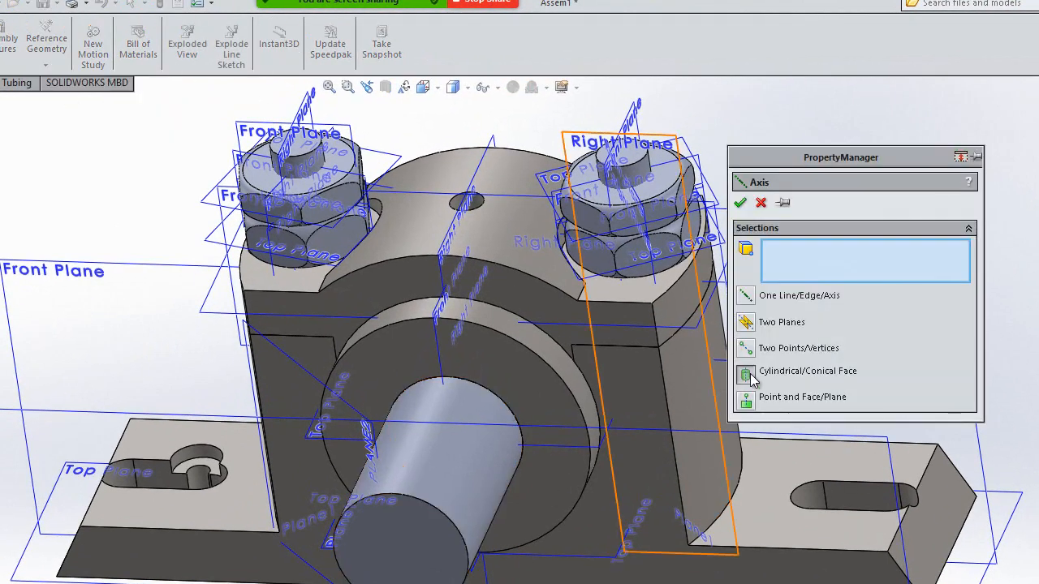
{"action": "left_click", "coordinate": [806, 499]}
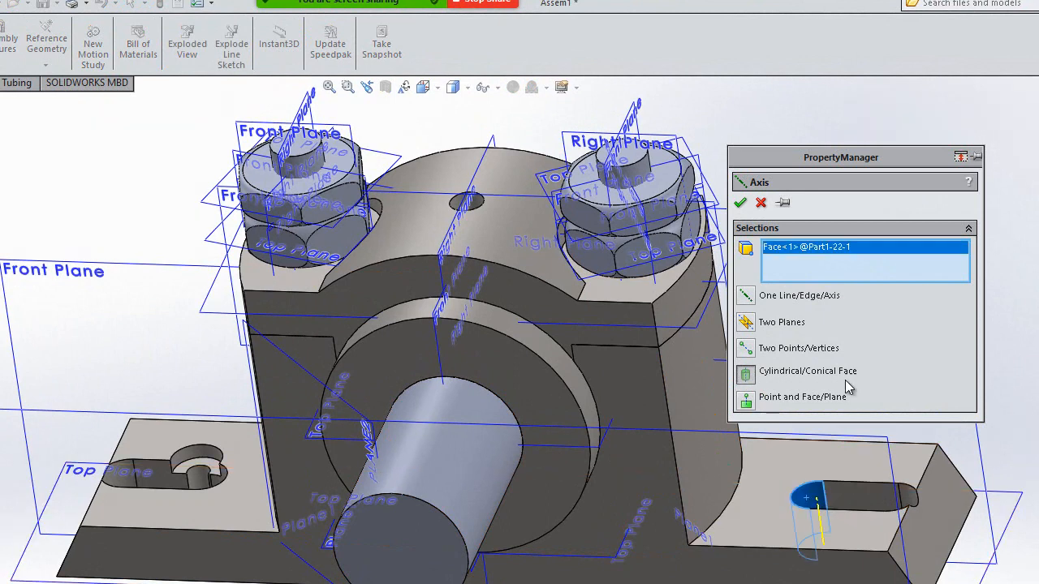
{"action": "left_click", "coordinate": [741, 203]}
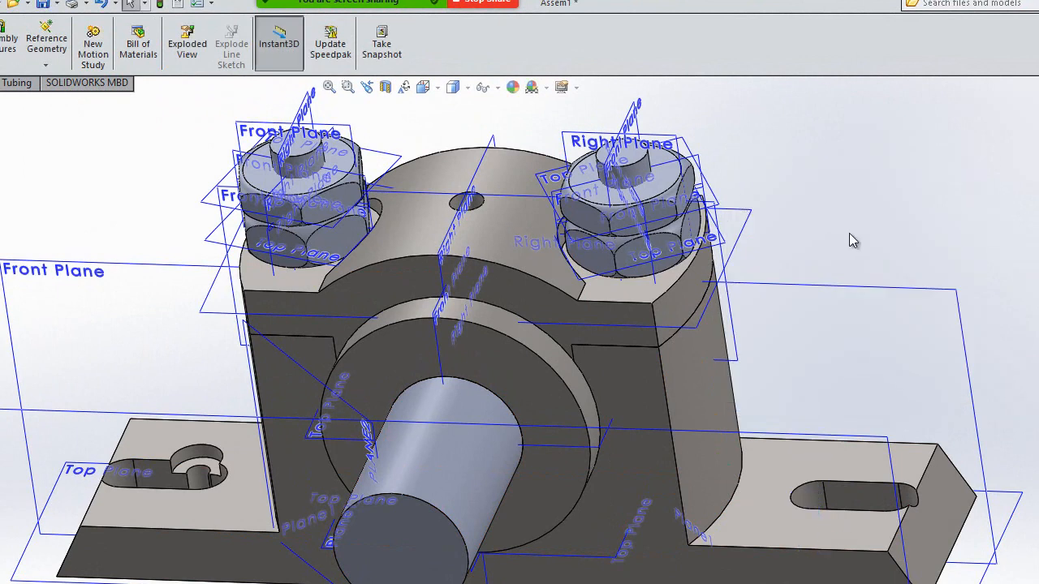
Create a Point and Face/Plane reference axis through the base's upper front right corner, using the Right Plane of Part1-22
{"action": "middle_click_drag", "start_coordinate": [849, 233], "coordinate": [641, 170]}
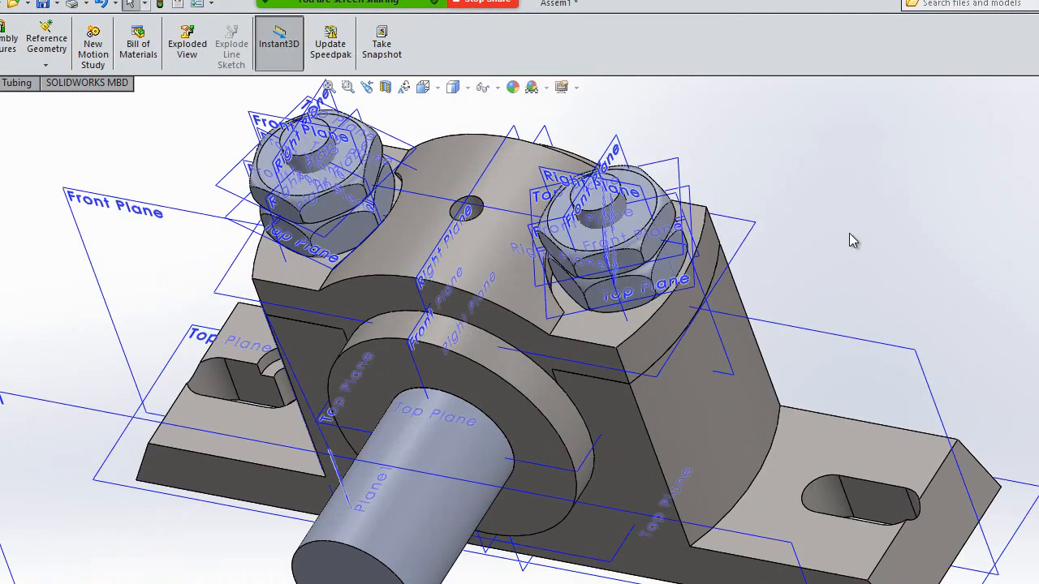
{"action": "left_click", "coordinate": [4, 67]}
{"action": "left_click", "coordinate": [46, 65]}
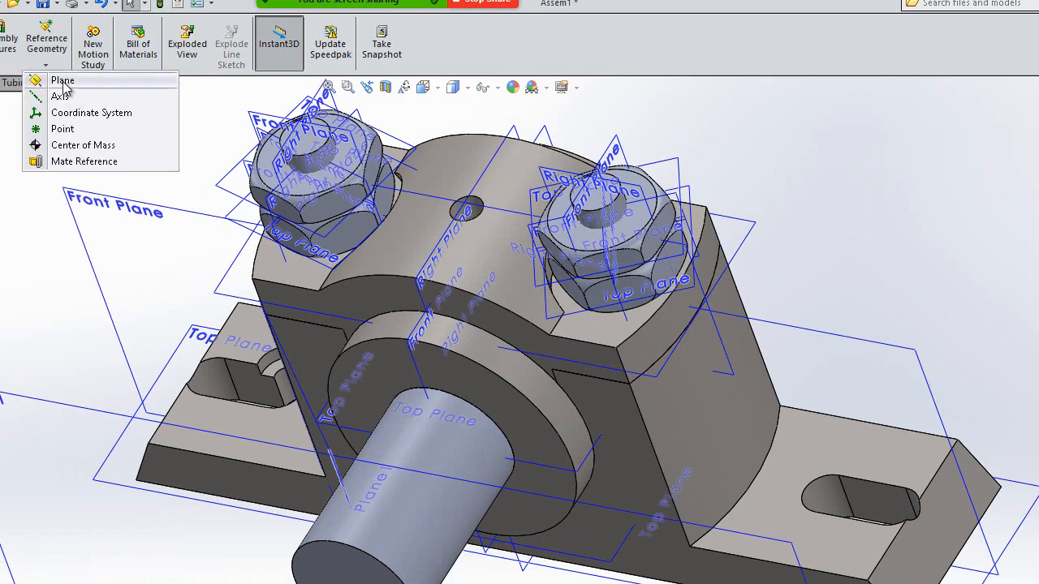
{"action": "left_click", "coordinate": [60, 96]}
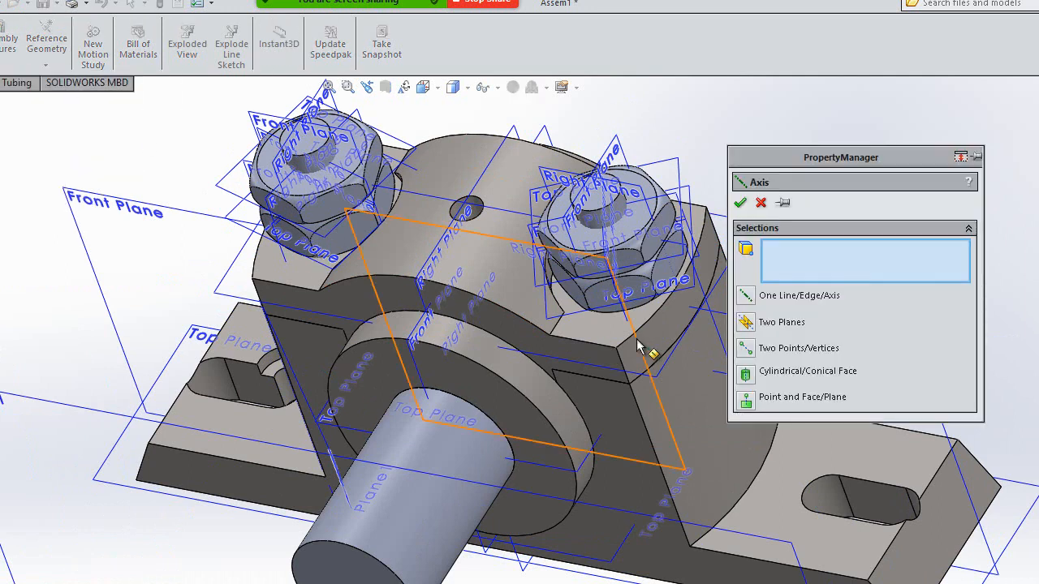
{"action": "left_click", "coordinate": [746, 404]}
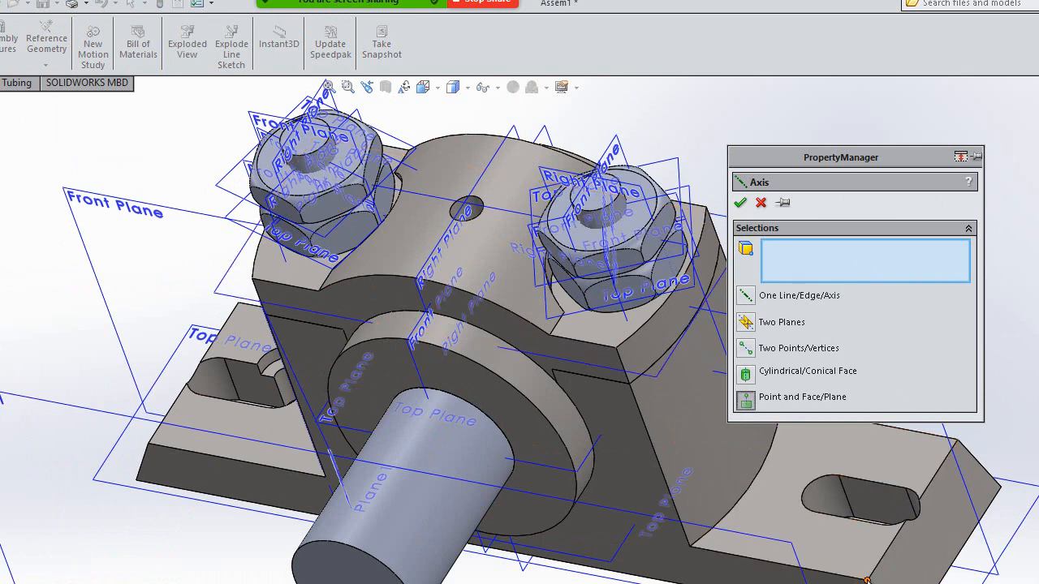
{"action": "left_click", "coordinate": [867, 579]}
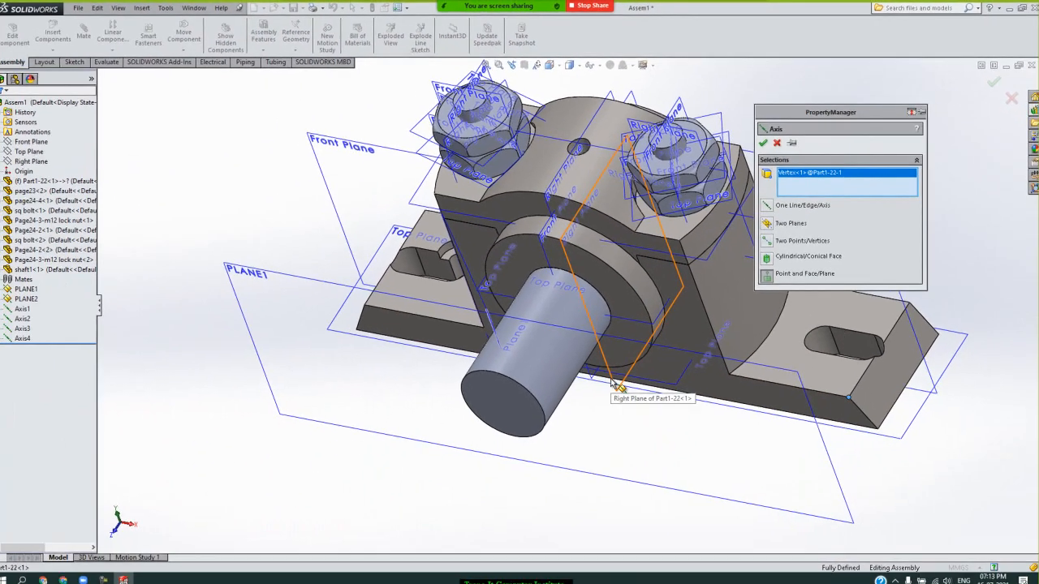
{"action": "left_click", "coordinate": [520, 556]}
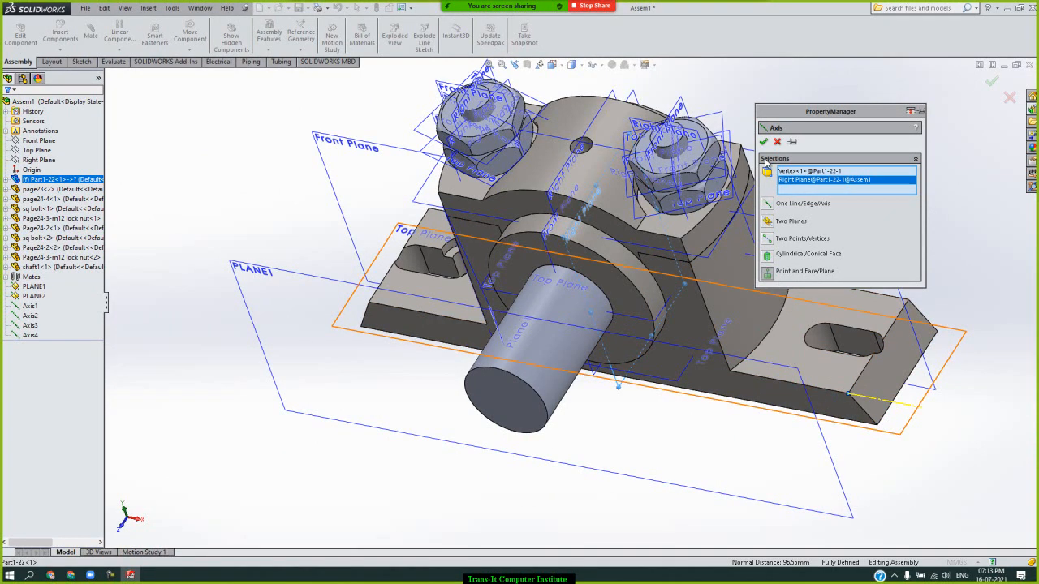
{"action": "left_click", "coordinate": [765, 142]}
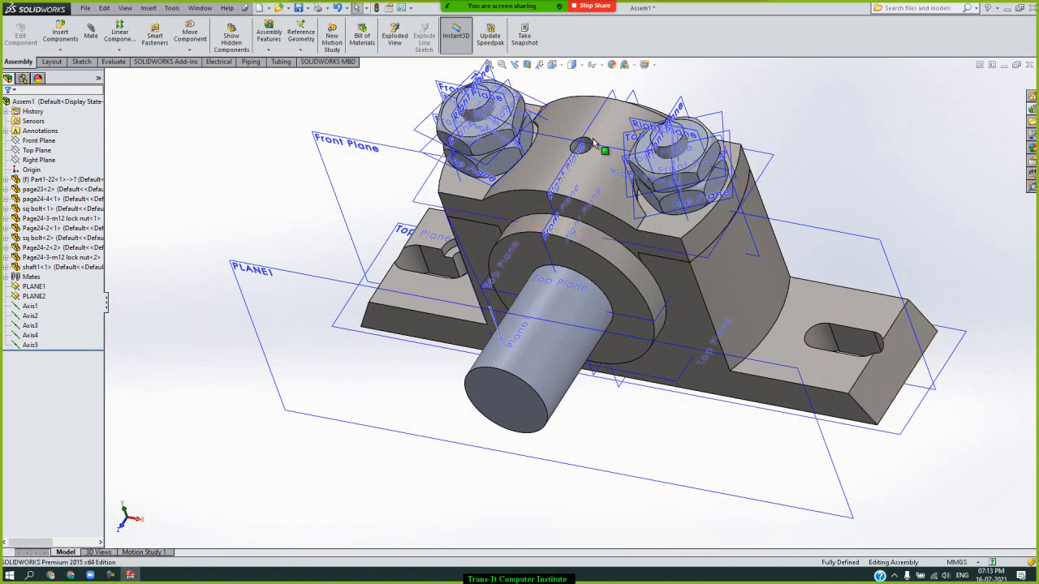
Turn on the display of reference axes in the assembly view
{"action": "left_click", "coordinate": [598, 66]}
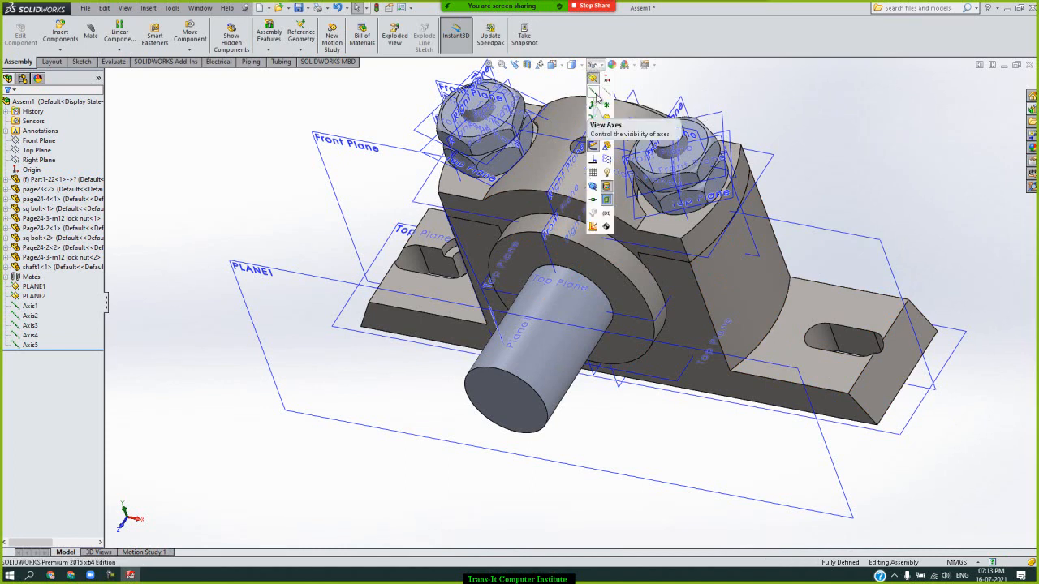
{"action": "left_click", "coordinate": [595, 94]}
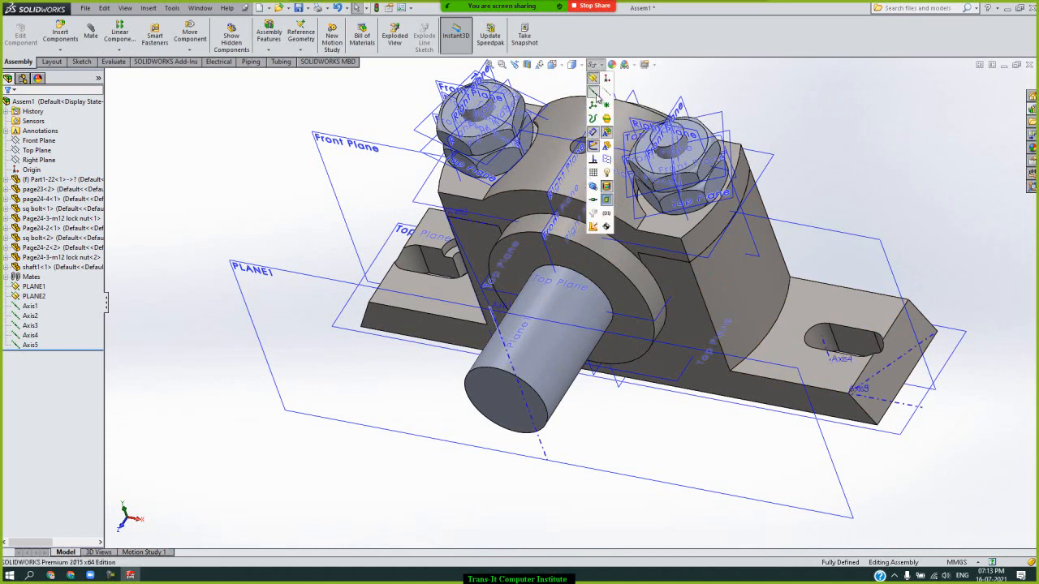
{"action": "left_click", "coordinate": [858, 150]}
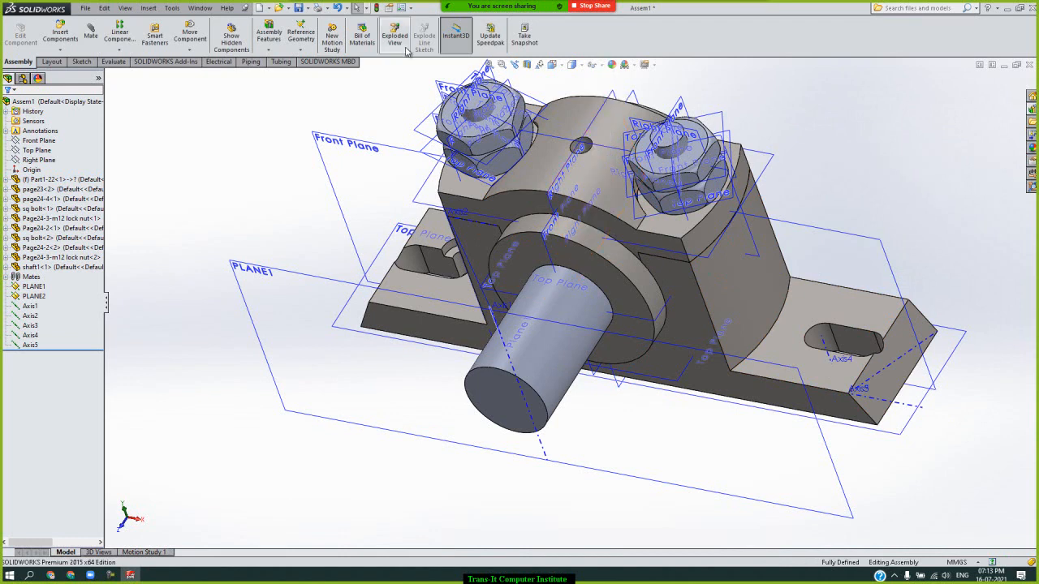
Create a coordinate system at the base's upper rear right corner, with X along the rear top edge and Y along the right top edge
{"action": "left_click", "coordinate": [305, 49]}
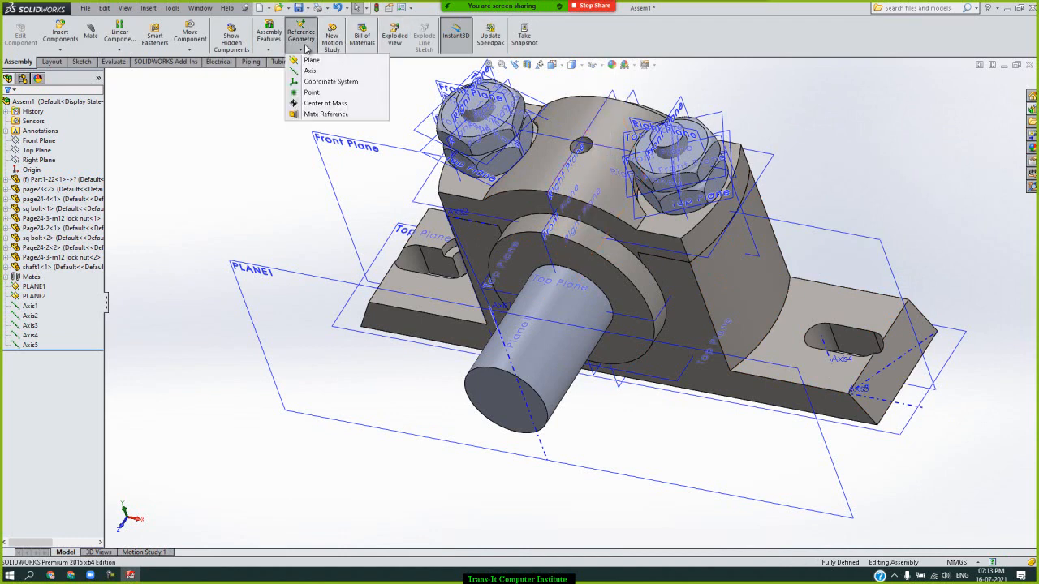
{"action": "left_click", "coordinate": [327, 82]}
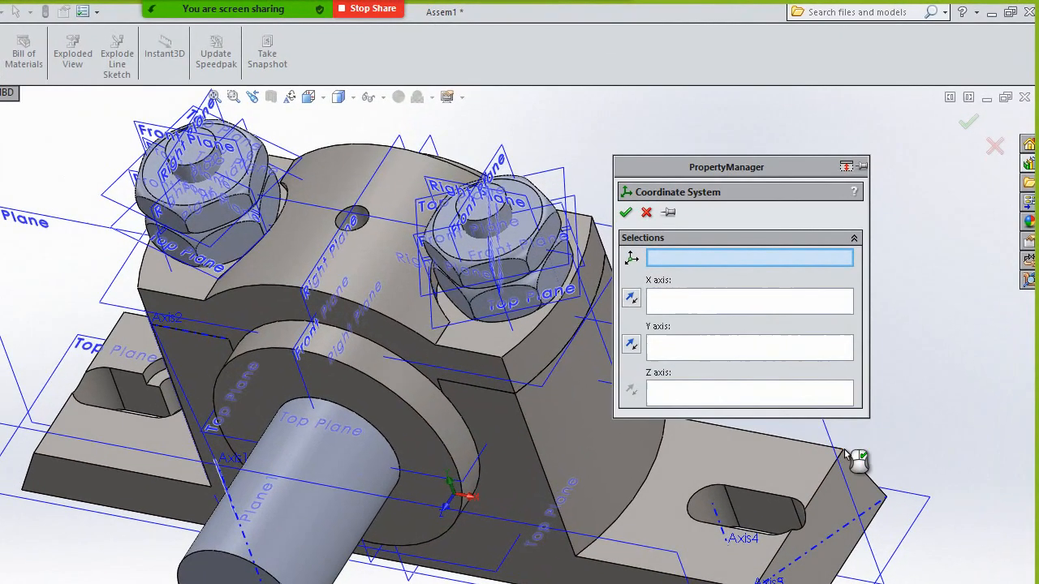
{"action": "left_click", "coordinate": [872, 386]}
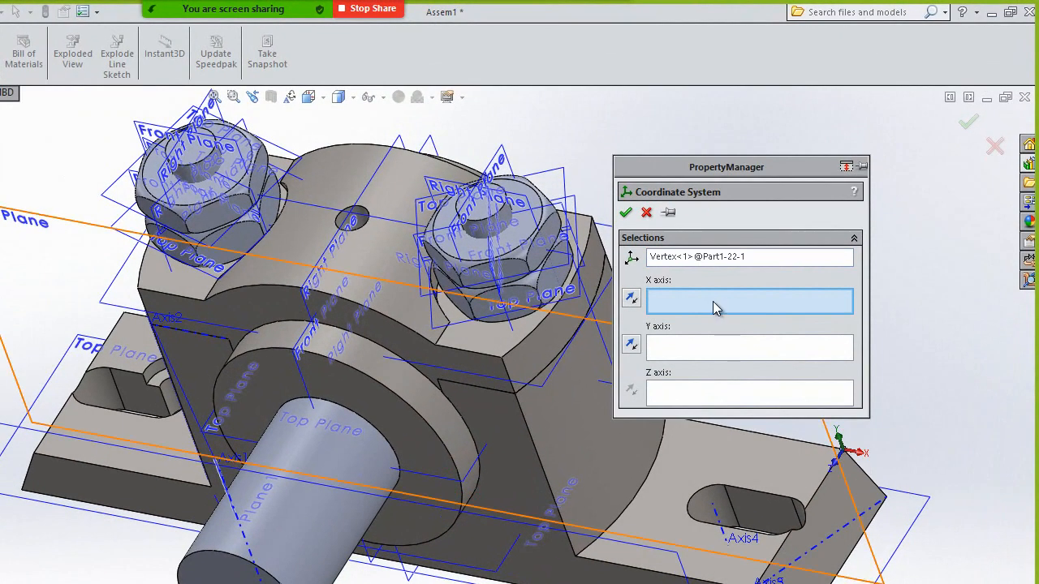
{"action": "left_click", "coordinate": [775, 443]}
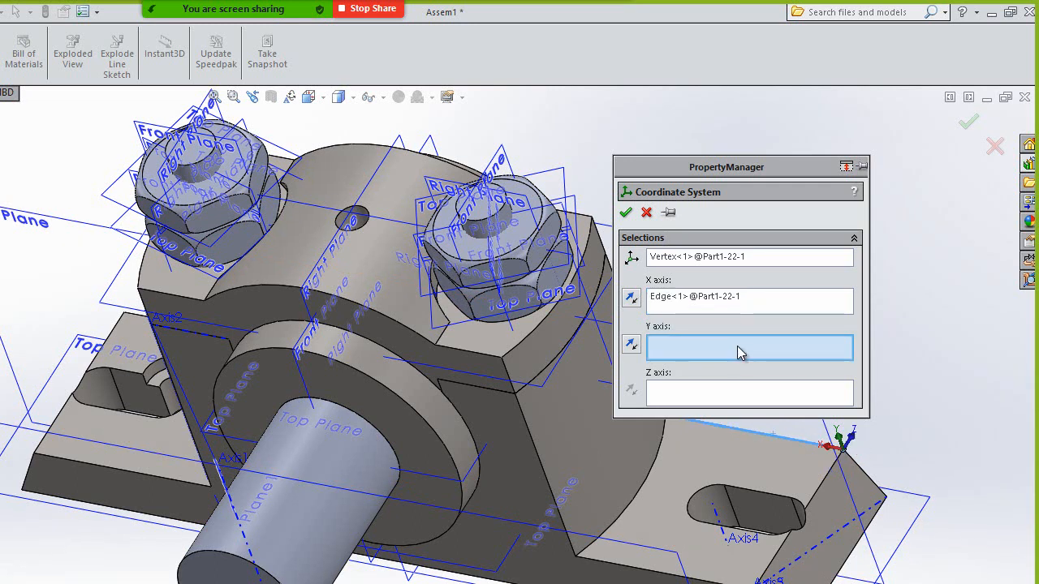
{"action": "left_click", "coordinate": [822, 495]}
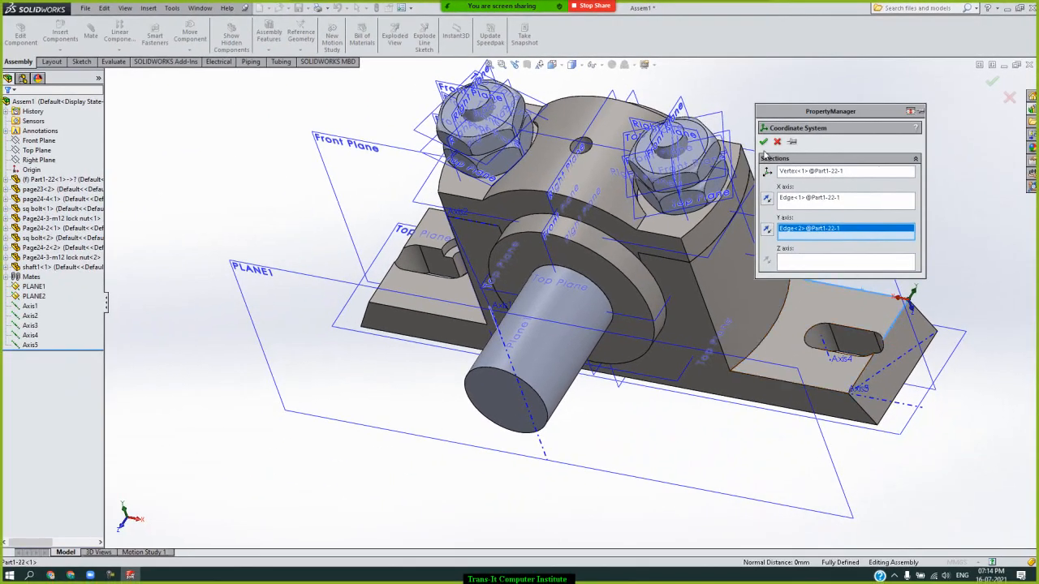
{"action": "left_click", "coordinate": [764, 142]}
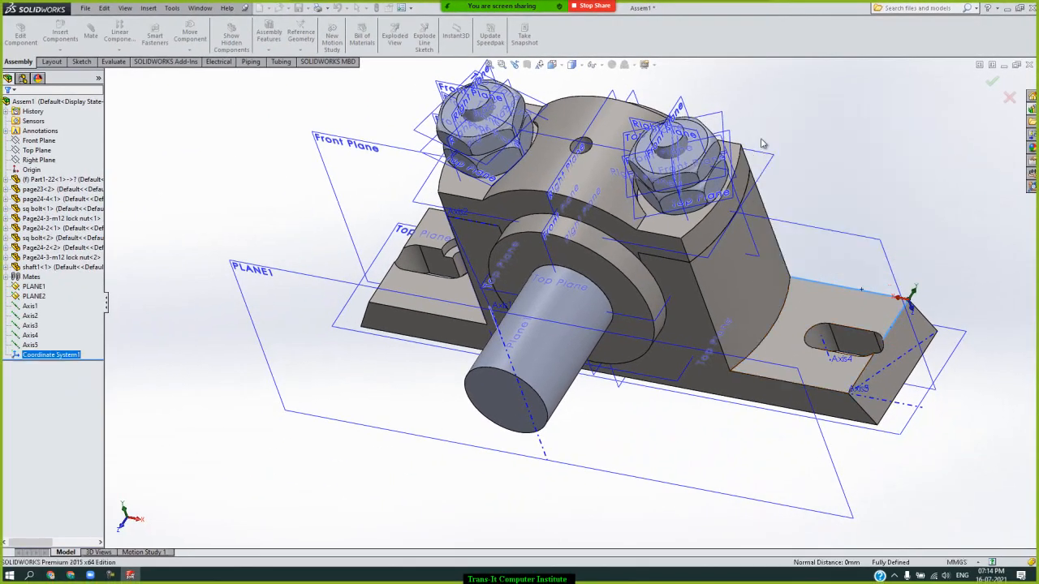
{"action": "left_click", "coordinate": [847, 170]}
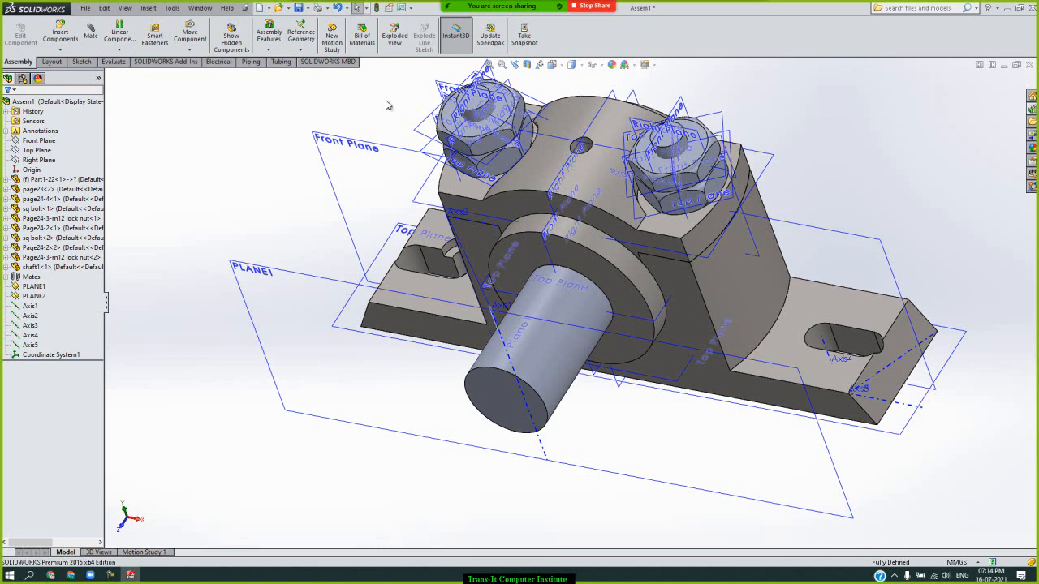
Create an Arc Center reference point from the circular edge of the shaft's front end
{"action": "left_click", "coordinate": [305, 47]}
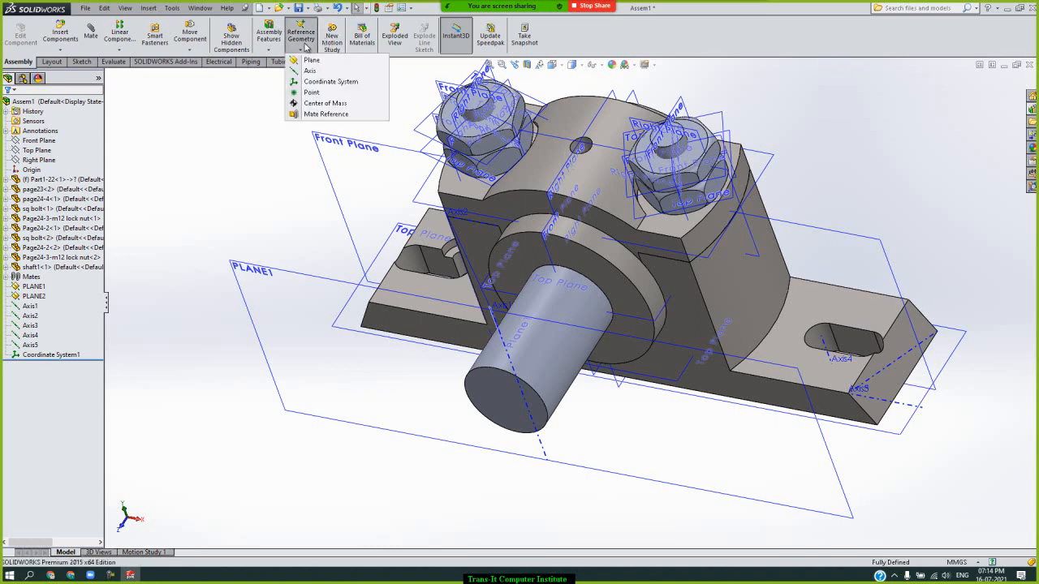
{"action": "left_click", "coordinate": [323, 94]}
{"action": "left_click", "coordinate": [769, 215]}
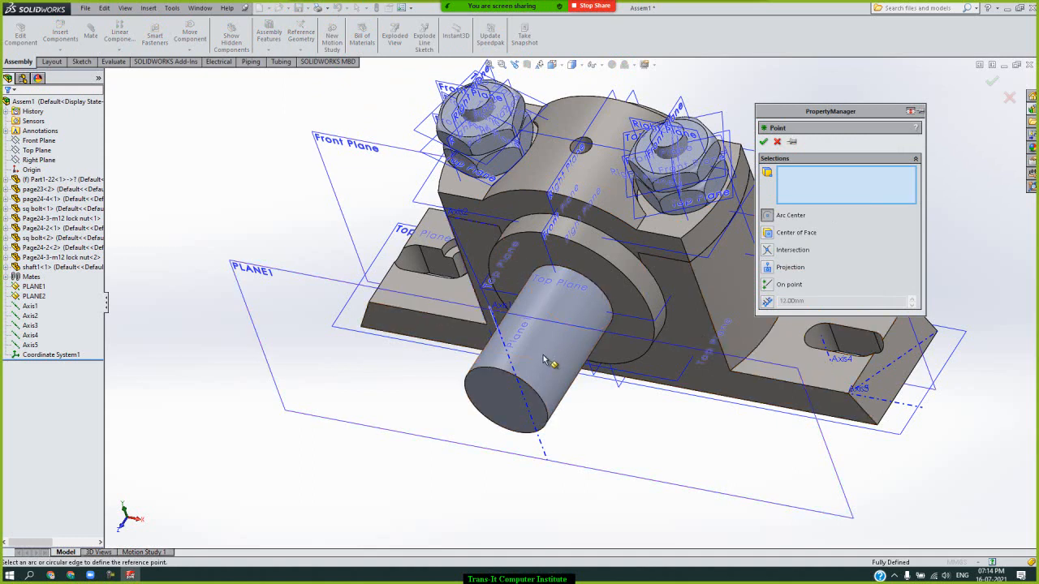
{"action": "left_click", "coordinate": [538, 398]}
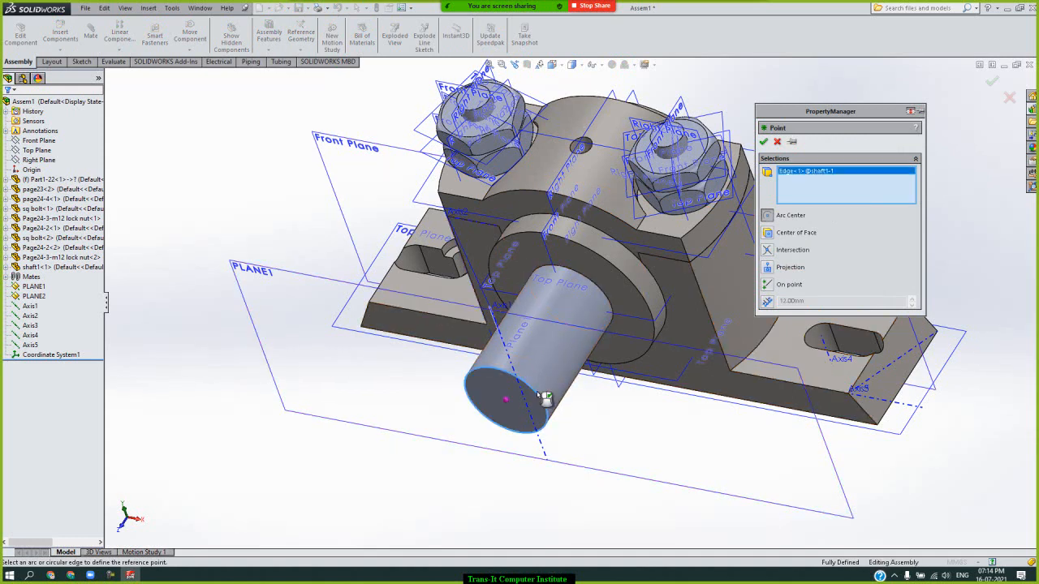
{"action": "left_click", "coordinate": [764, 142]}
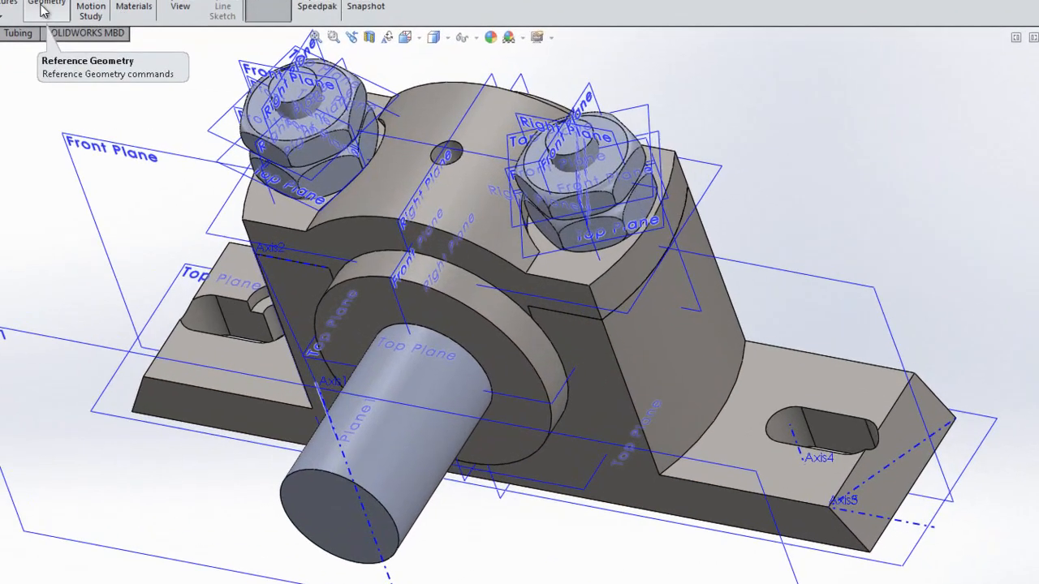
Create a Center of Face reference point on the top face of the base's right mounting flange
{"action": "left_click", "coordinate": [259, 33]}
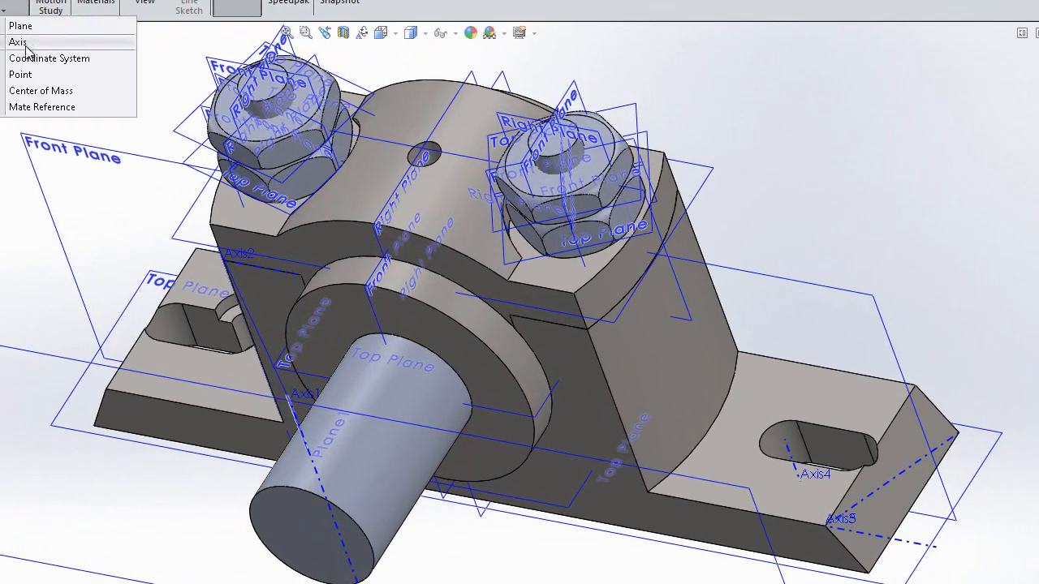
{"action": "left_click", "coordinate": [30, 76]}
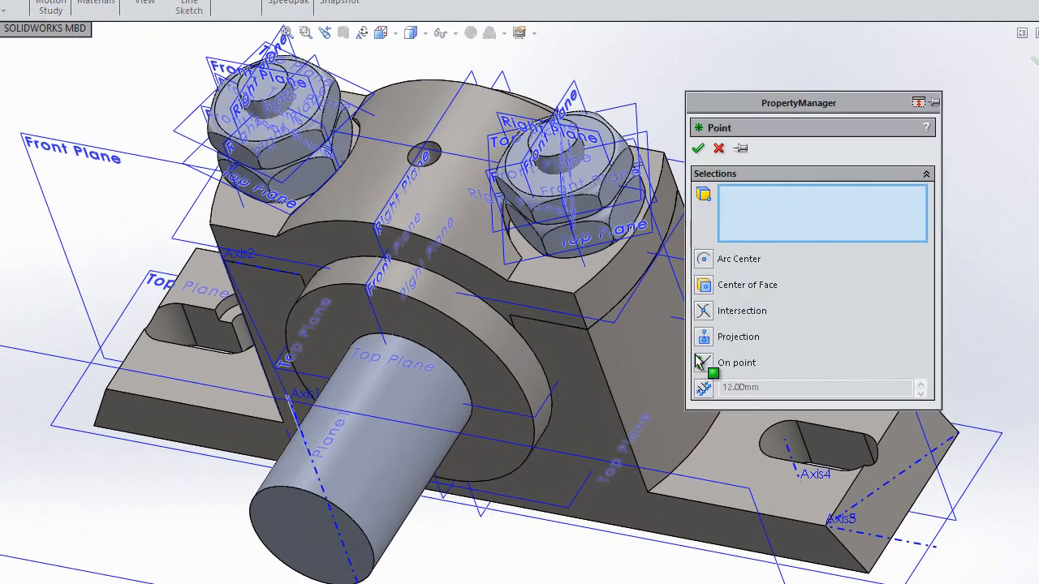
{"action": "left_click", "coordinate": [704, 286]}
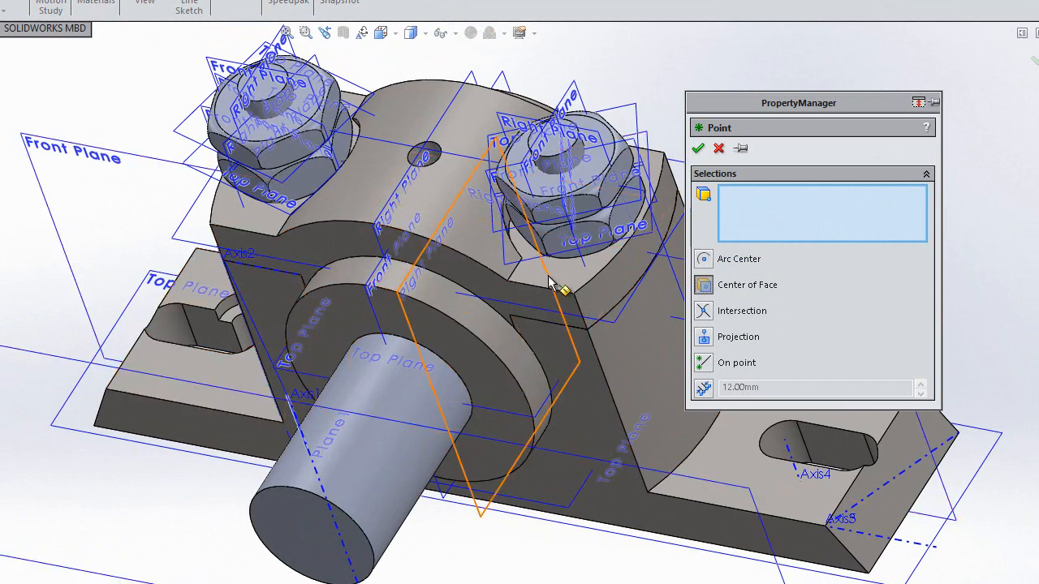
{"action": "left_click", "coordinate": [742, 468]}
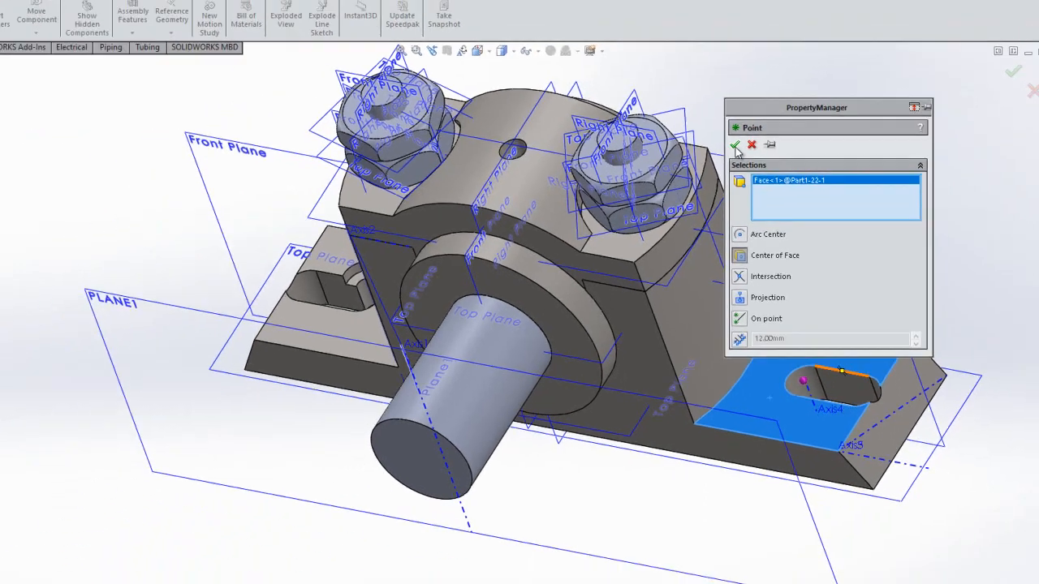
{"action": "left_click", "coordinate": [697, 147]}
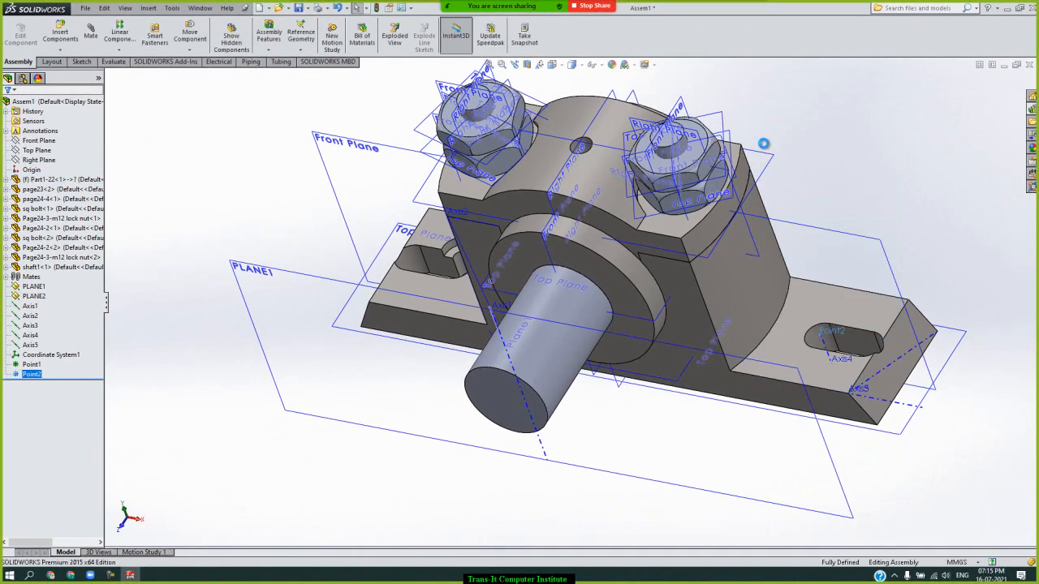
Create an Intersection reference point from the front and left top edges of the base's left mounting flange
{"action": "left_click", "coordinate": [300, 51]}
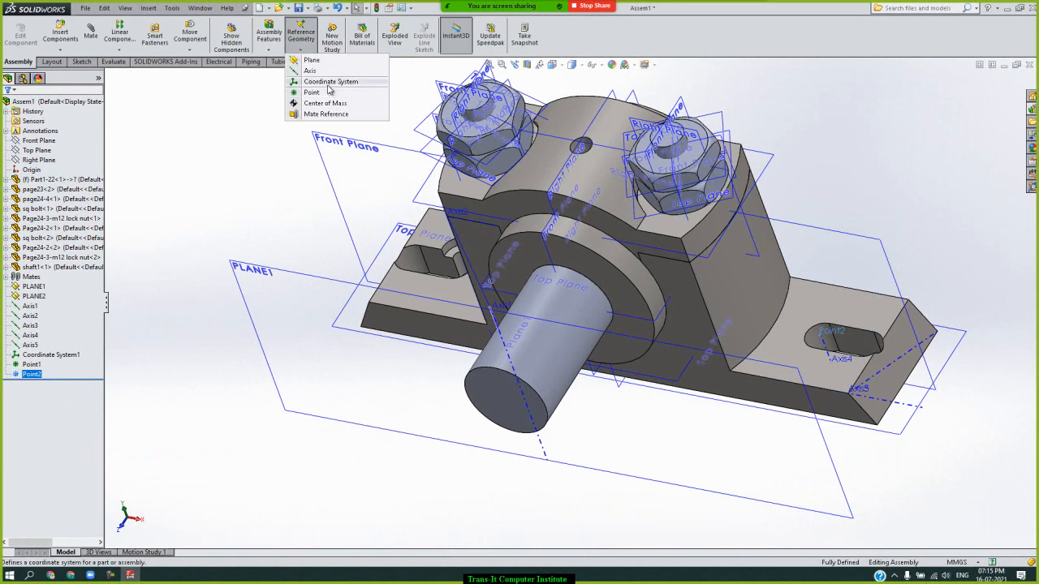
{"action": "left_click", "coordinate": [324, 92]}
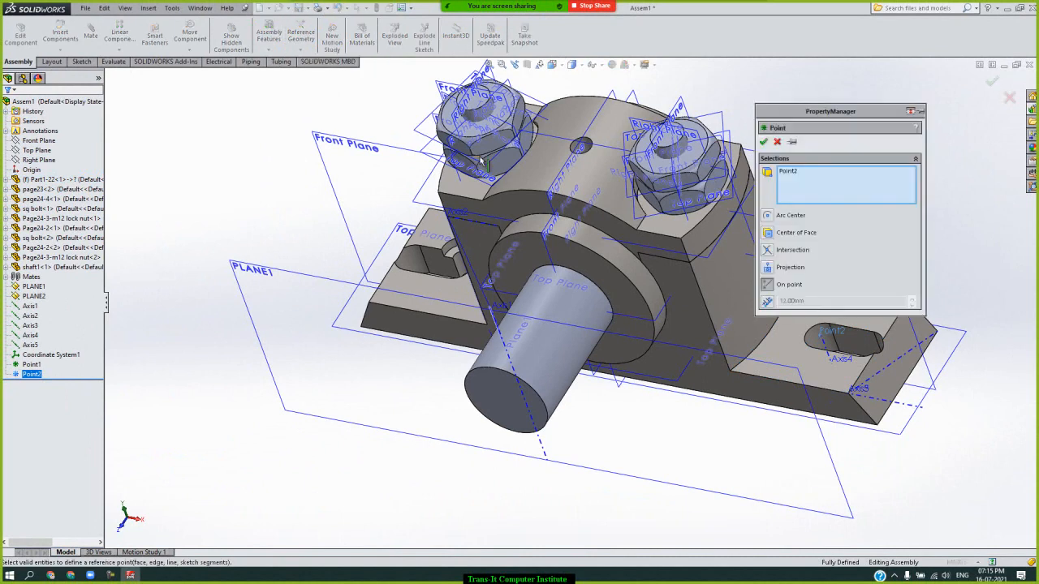
{"action": "left_click", "coordinate": [775, 252]}
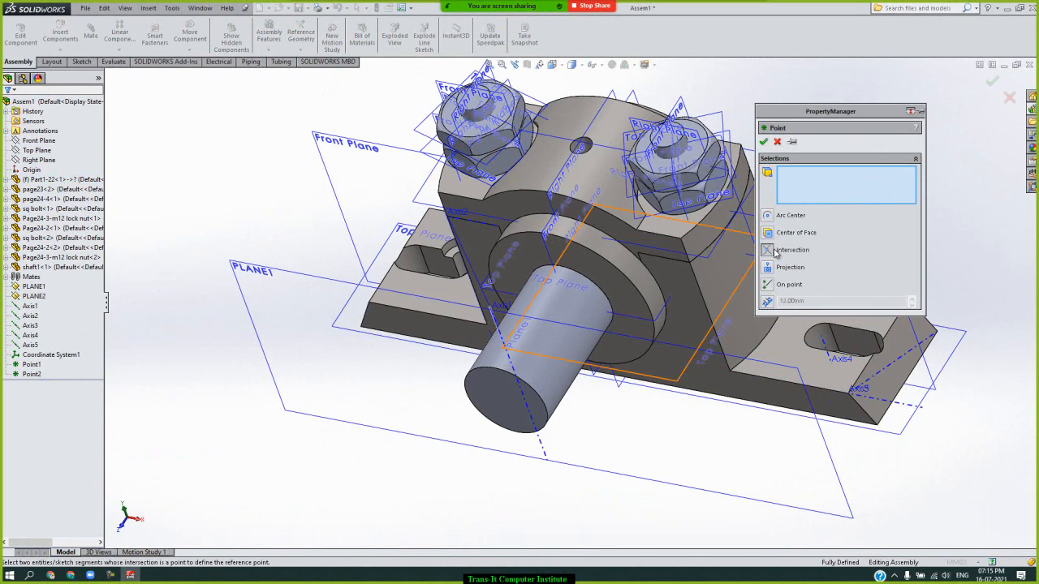
{"action": "left_click", "coordinate": [444, 320]}
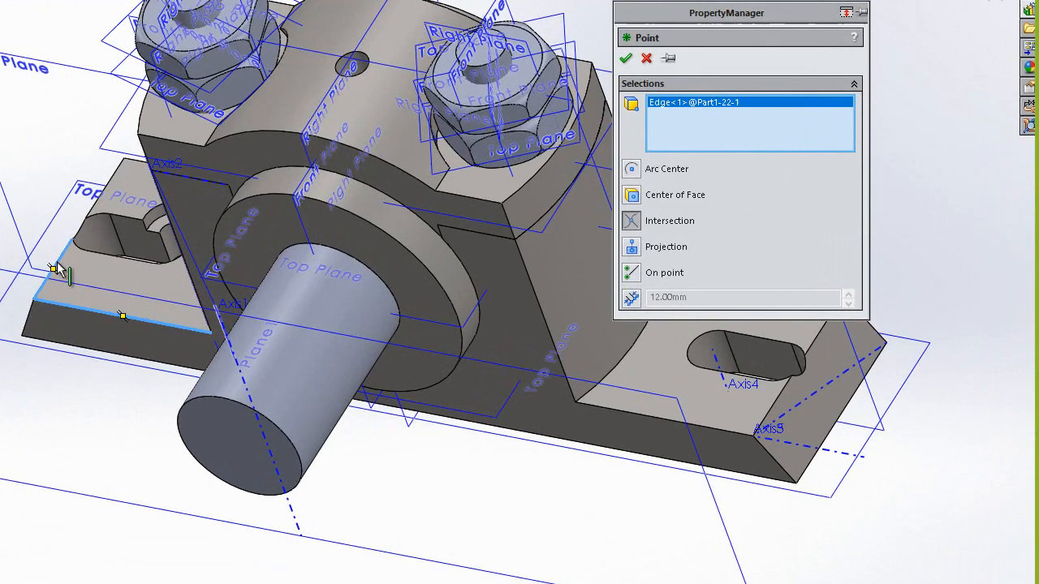
{"action": "left_click", "coordinate": [386, 280]}
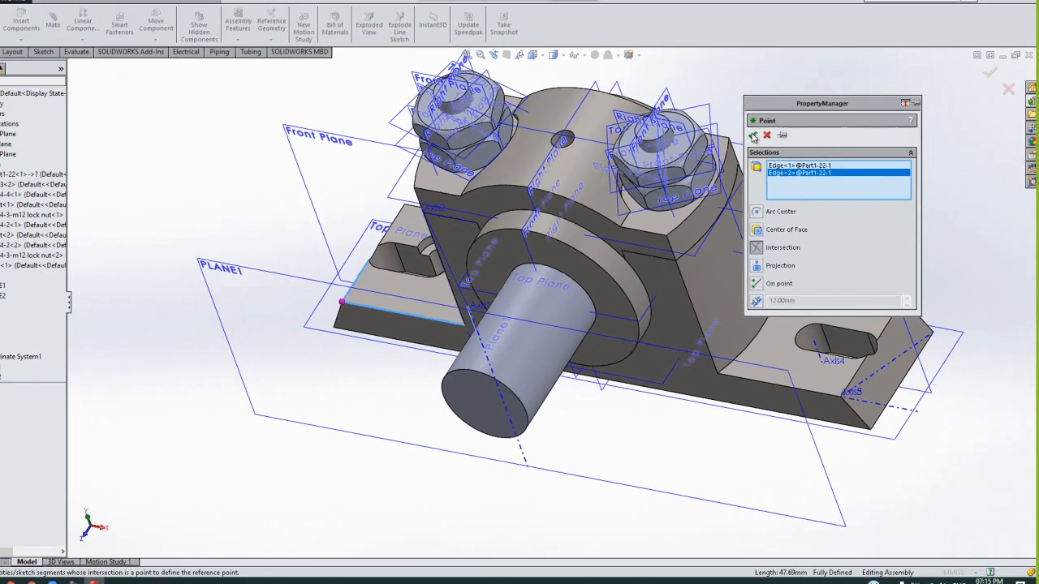
{"action": "left_click", "coordinate": [626, 58]}
{"action": "left_click", "coordinate": [798, 133]}
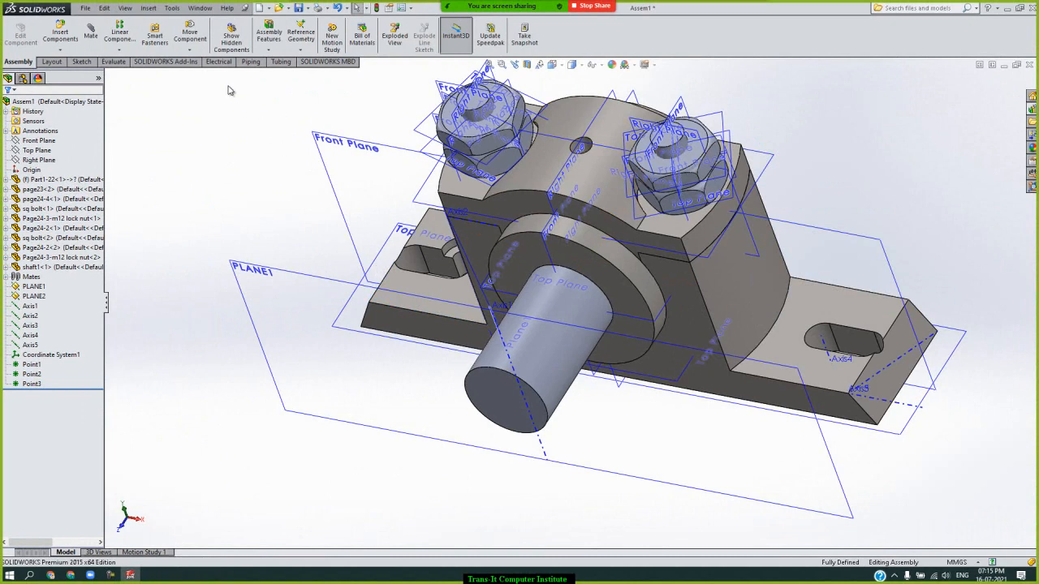
Create a Projection reference point by projecting Point3 onto PLANE1
{"action": "left_click", "coordinate": [305, 48]}
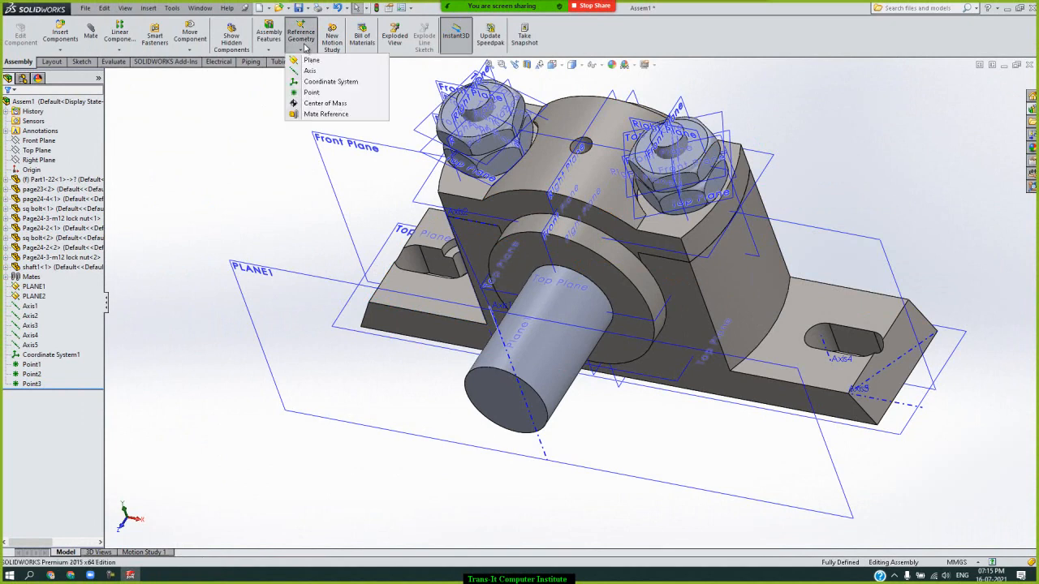
{"action": "left_click", "coordinate": [312, 92]}
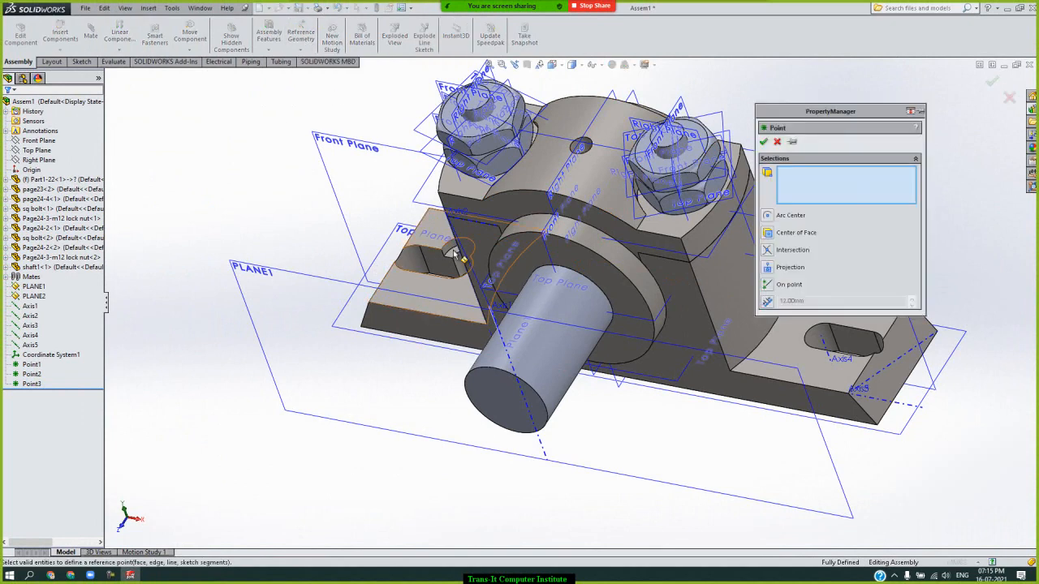
{"action": "left_click", "coordinate": [768, 269]}
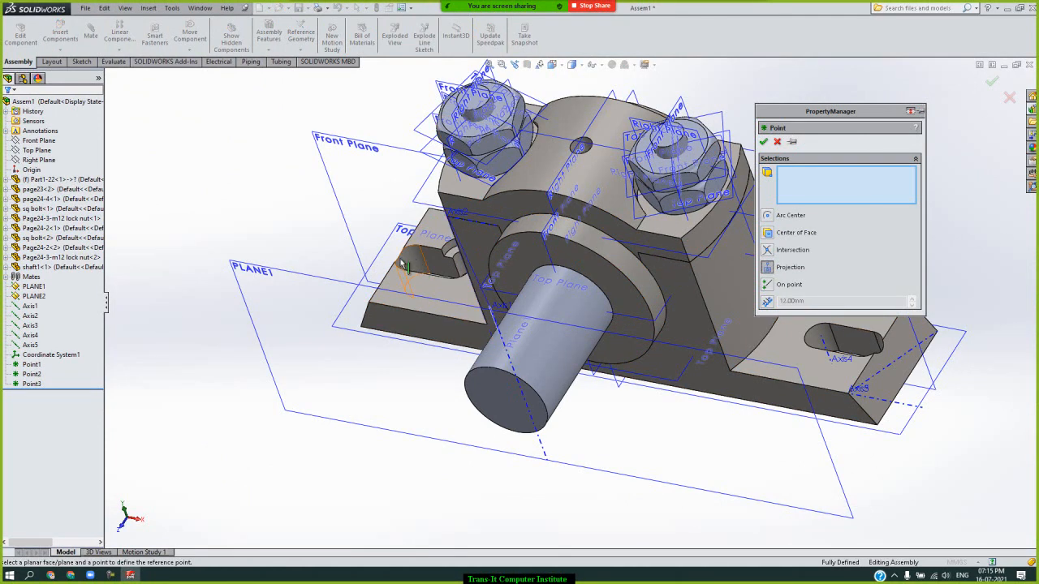
{"action": "left_click", "coordinate": [36, 384]}
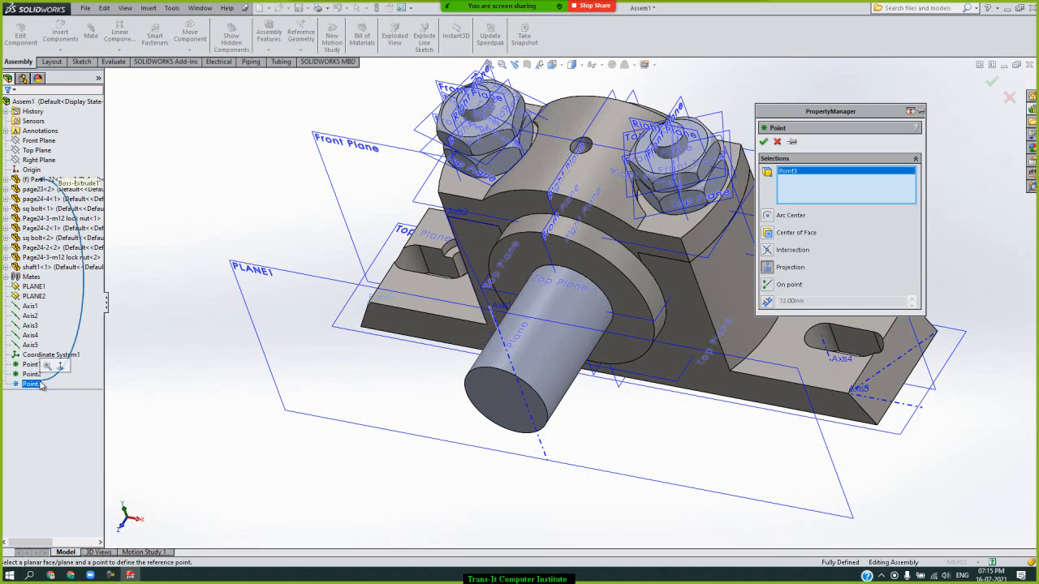
{"action": "left_click", "coordinate": [347, 290]}
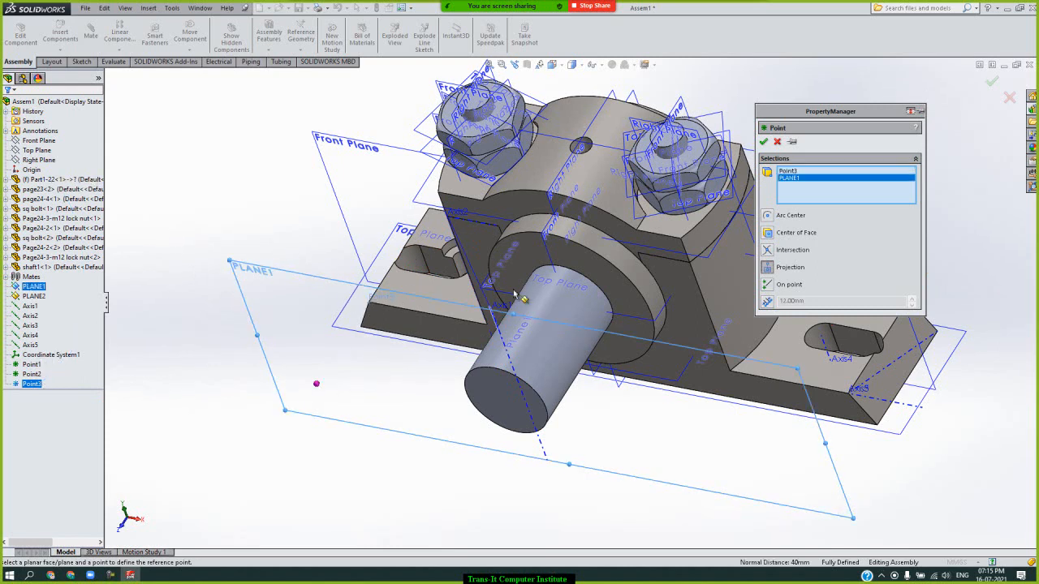
{"action": "left_click", "coordinate": [764, 144]}
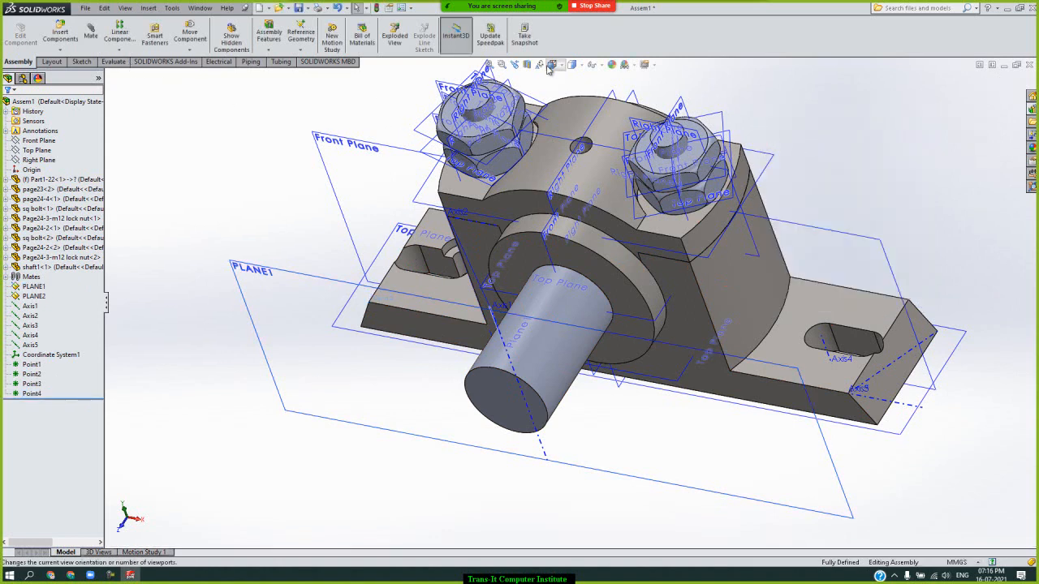
Turn on the display of reference points in the assembly view
{"action": "left_click", "coordinate": [597, 65]}
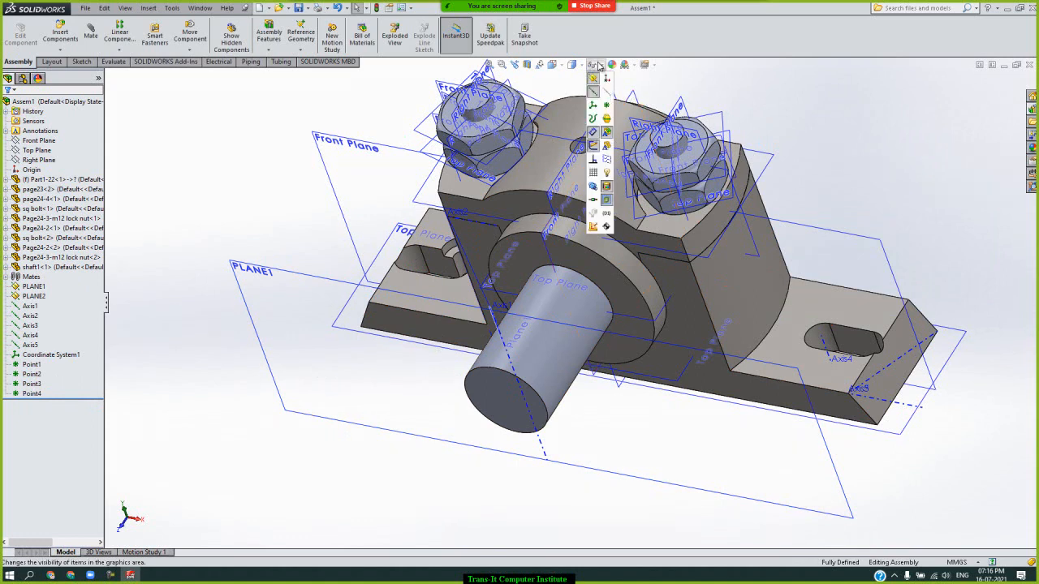
{"action": "left_click", "coordinate": [605, 106]}
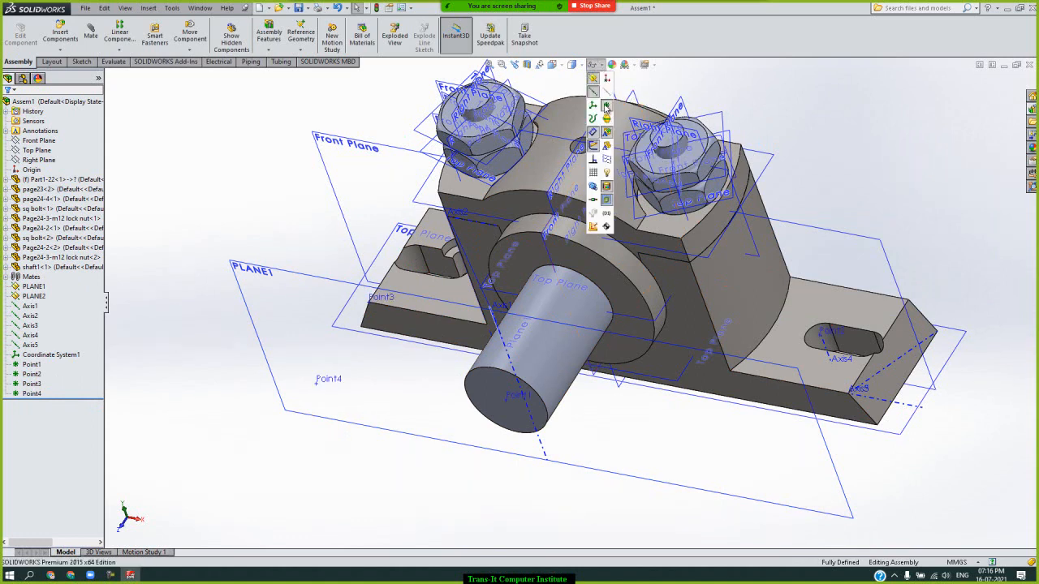
{"action": "left_click", "coordinate": [796, 156]}
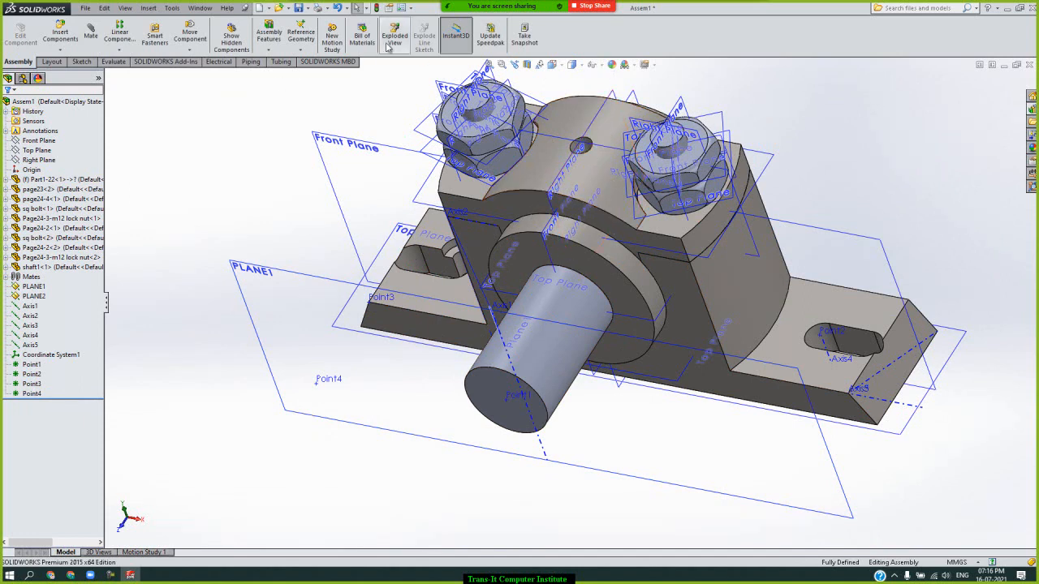
{"action": "left_click", "coordinate": [302, 50]}
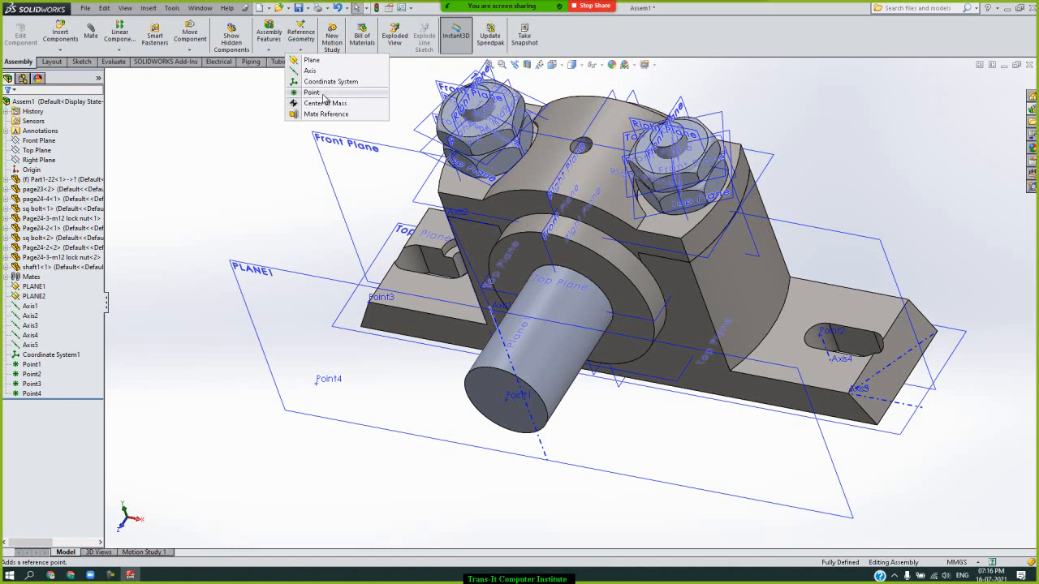
{"action": "left_click", "coordinate": [312, 92]}
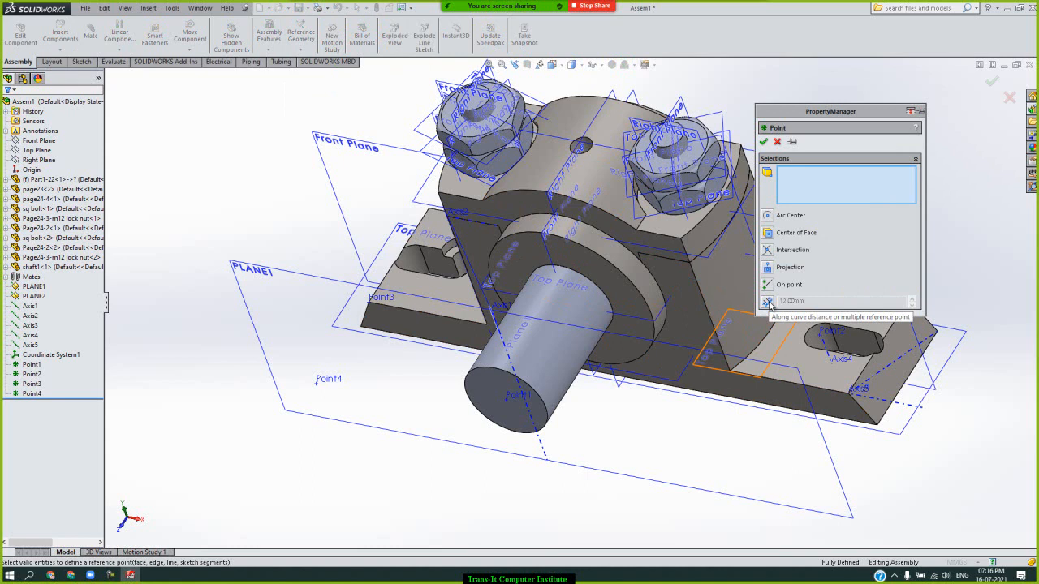
{"action": "left_click", "coordinate": [777, 142]}
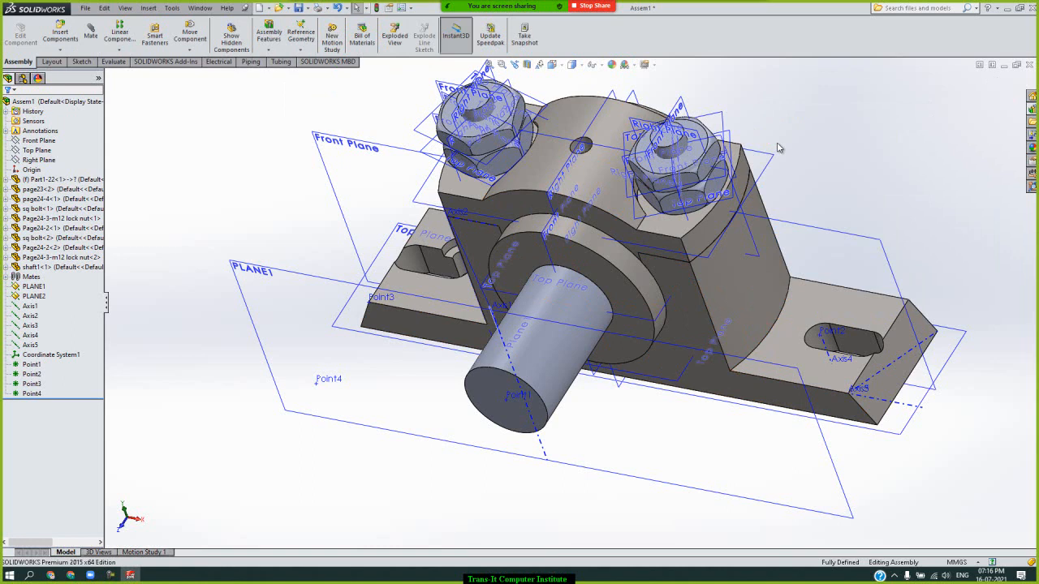
Sketch a single point on the top face of the base's right flange, at about X 76.3, Y -13.0 mm, and exit the sketch
{"action": "left_click", "coordinate": [82, 62]}
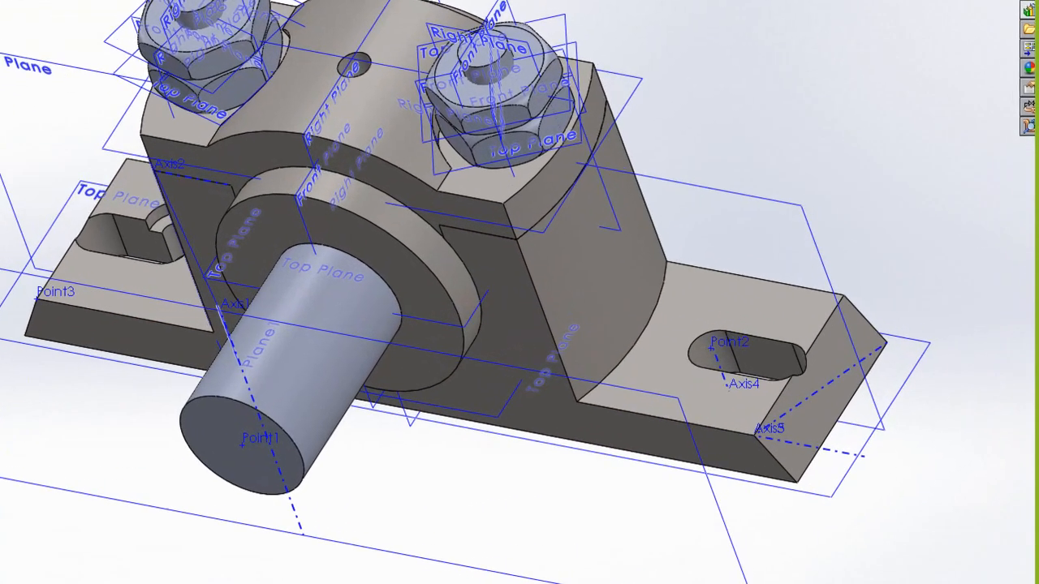
{"action": "left_click", "coordinate": [1, 2]}
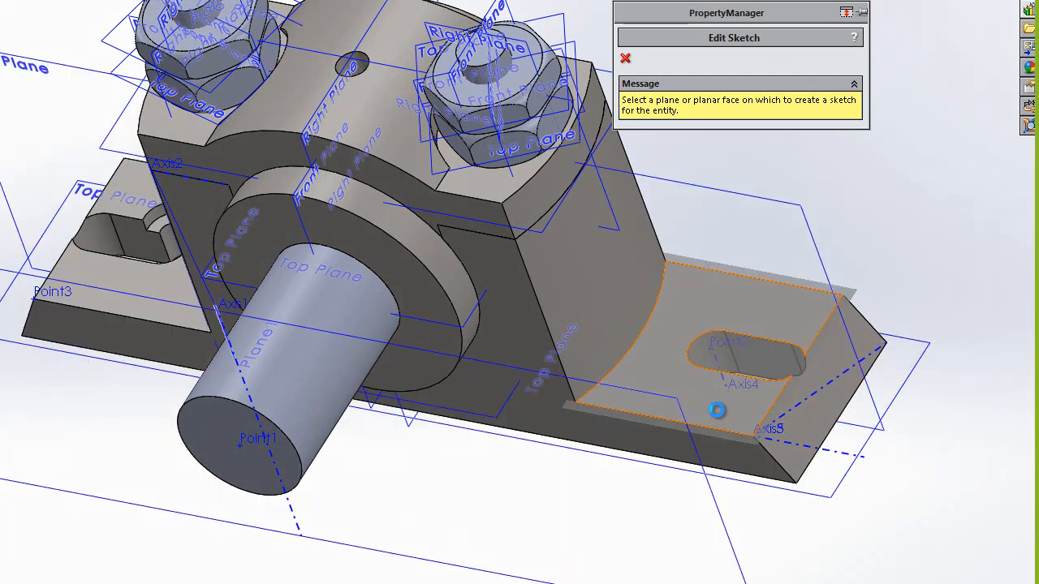
{"action": "left_click", "coordinate": [718, 418]}
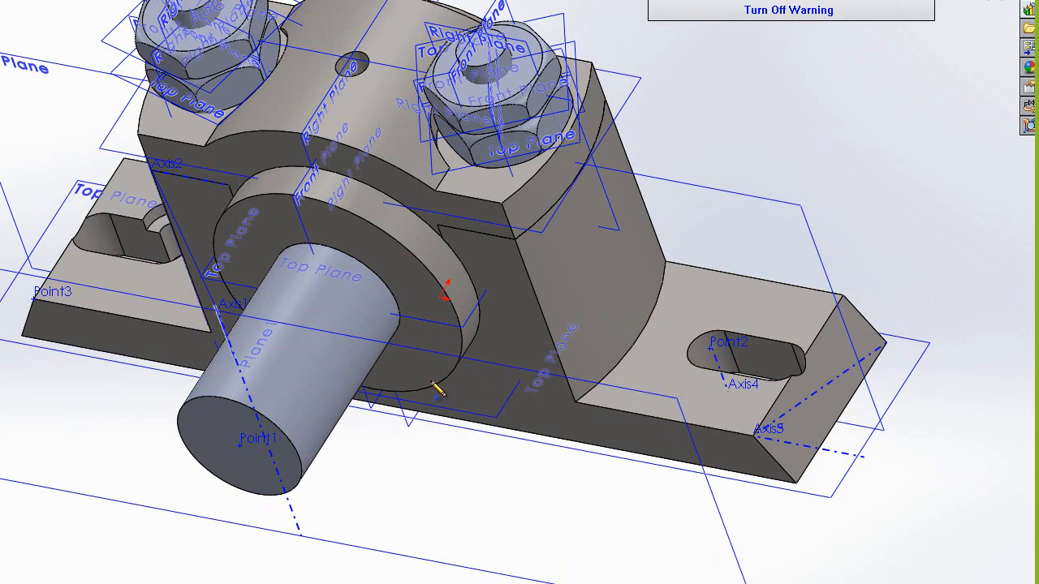
{"action": "left_click", "coordinate": [697, 393]}
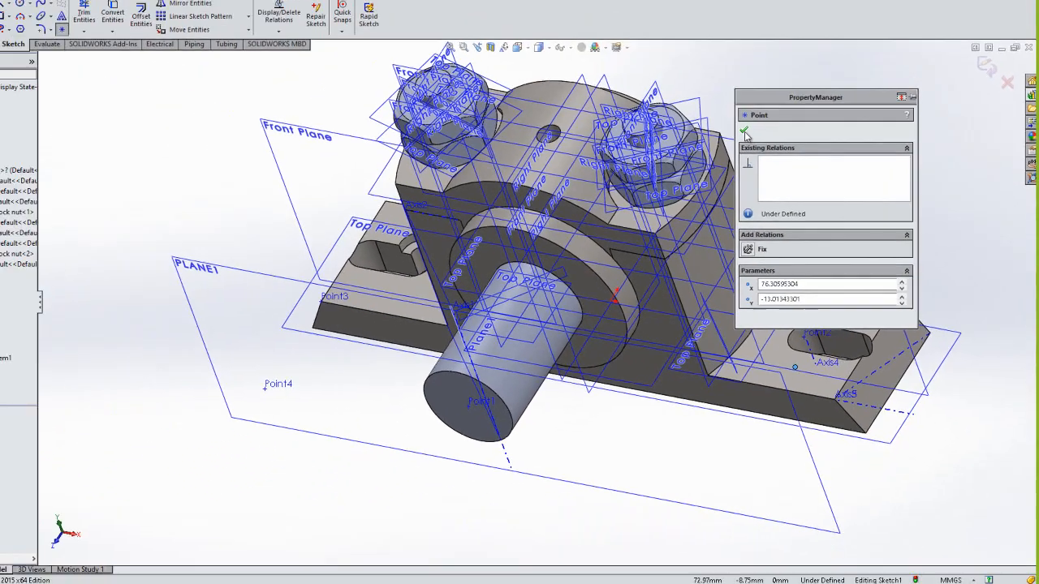
{"action": "left_click", "coordinate": [625, 58]}
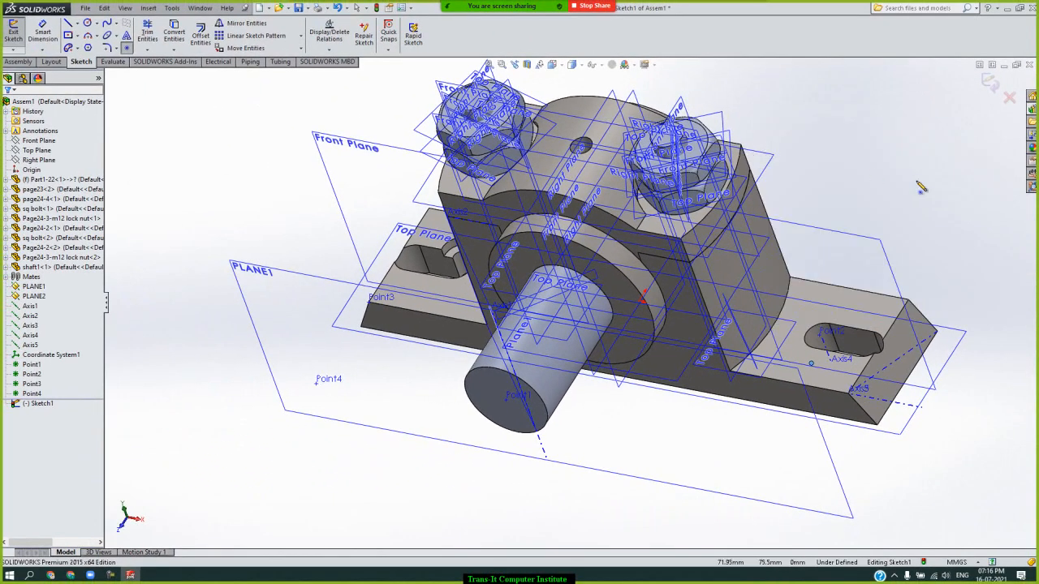
{"action": "left_click", "coordinate": [991, 81]}
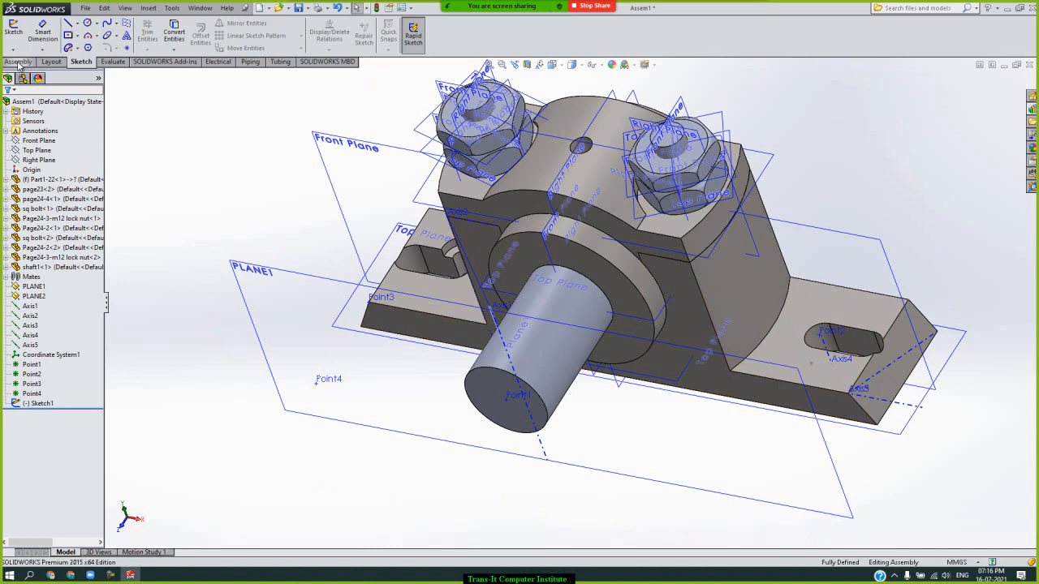
Create an On point reference point from the sketch point on the base's right flange
{"action": "left_click", "coordinate": [18, 61]}
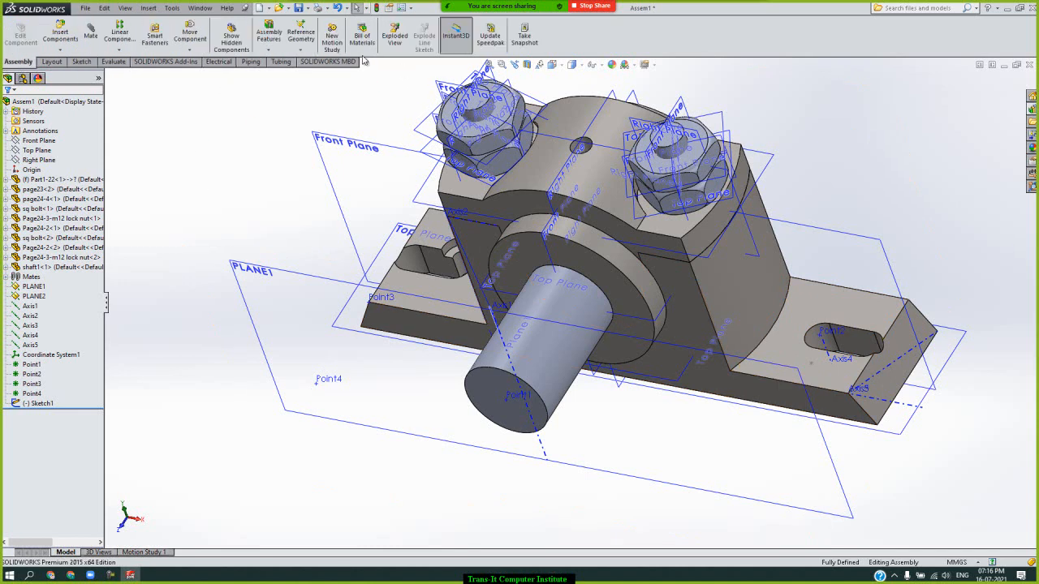
{"action": "left_click", "coordinate": [301, 41]}
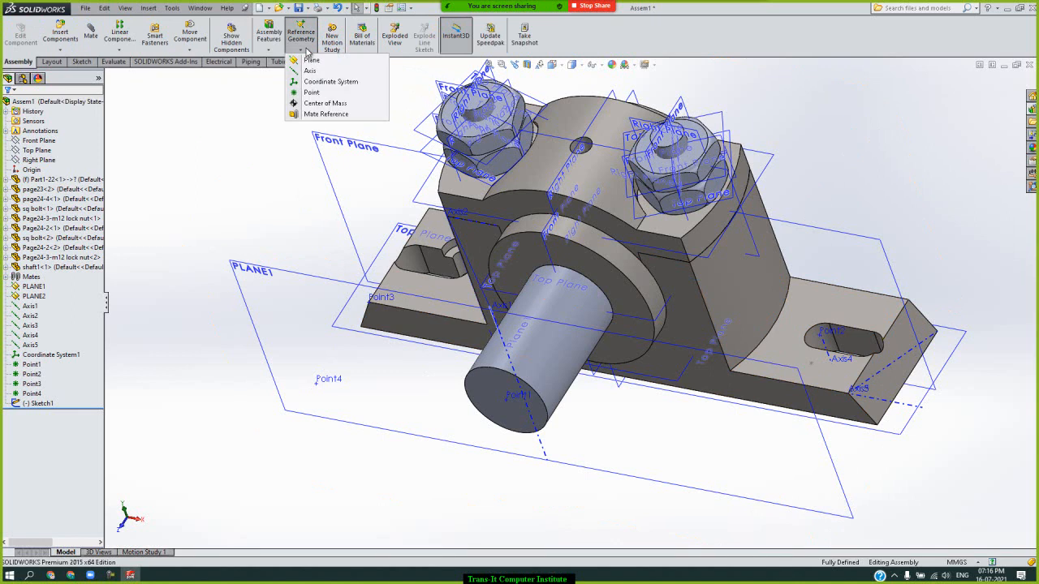
{"action": "left_click", "coordinate": [343, 94]}
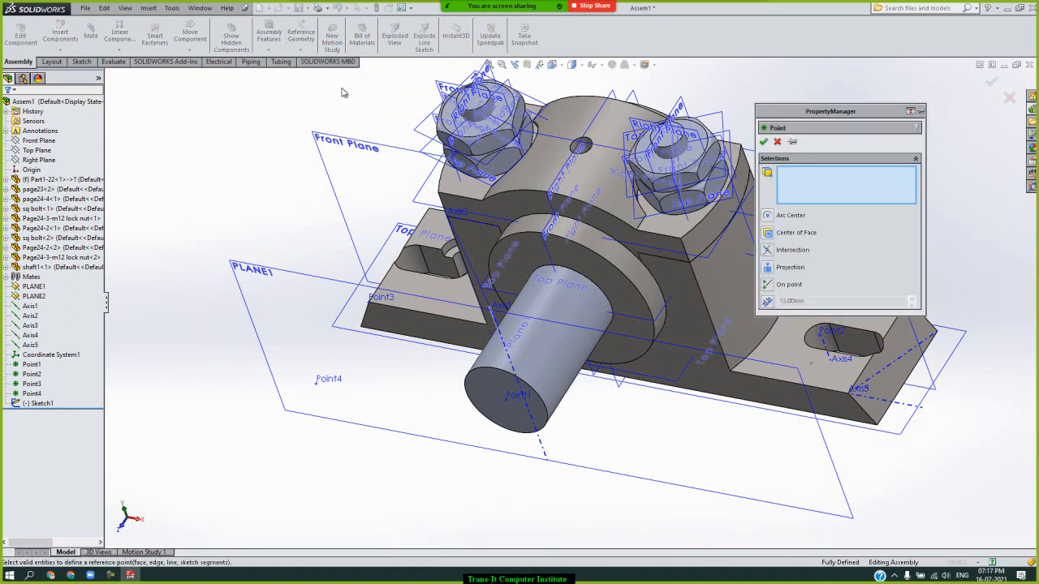
{"action": "left_click", "coordinate": [767, 285]}
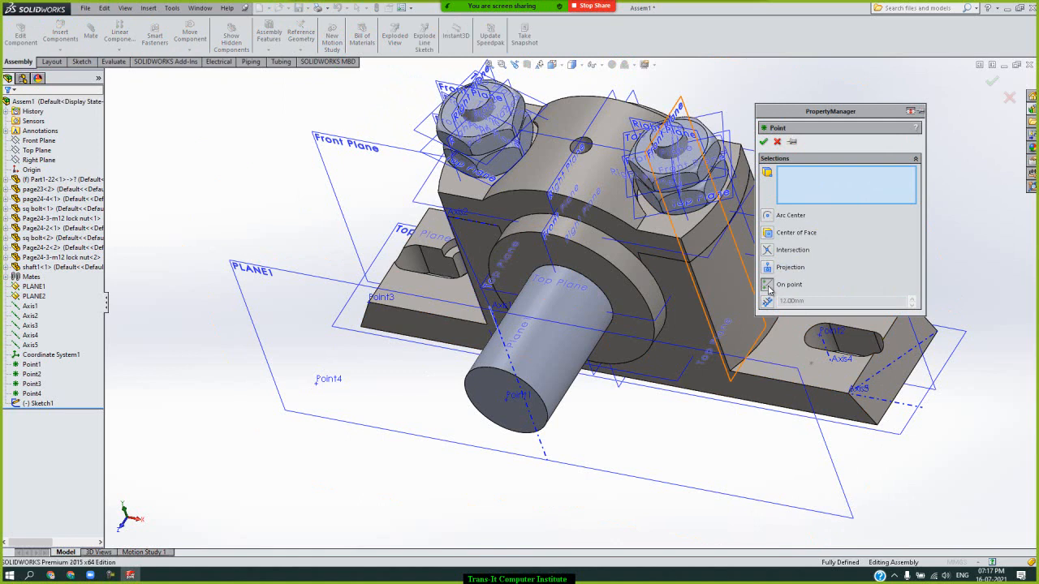
{"action": "left_click", "coordinate": [812, 365]}
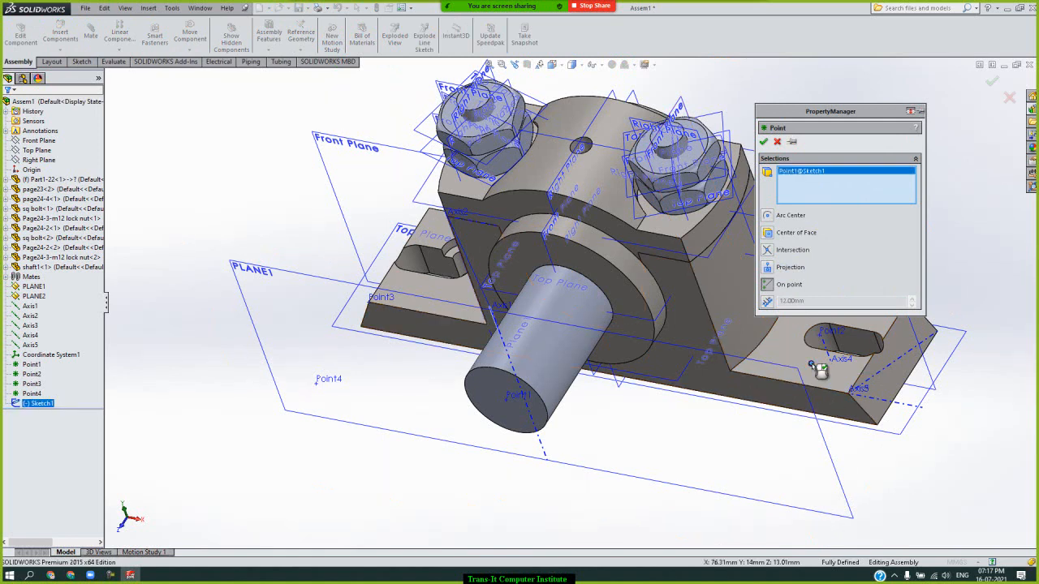
{"action": "left_click", "coordinate": [764, 142]}
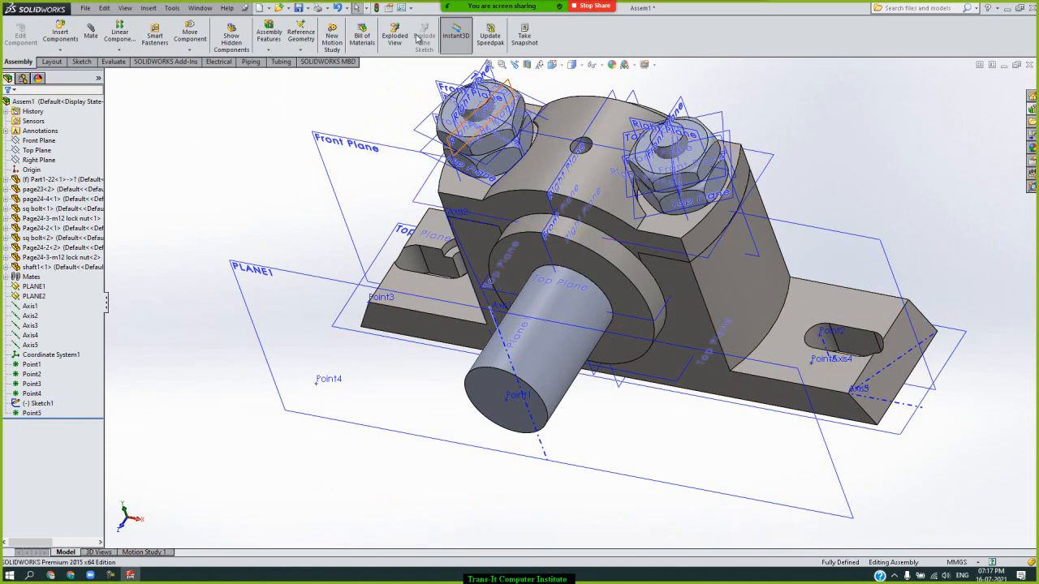
Add a Center of Mass reference to the bearing assembly
{"action": "left_click", "coordinate": [302, 50]}
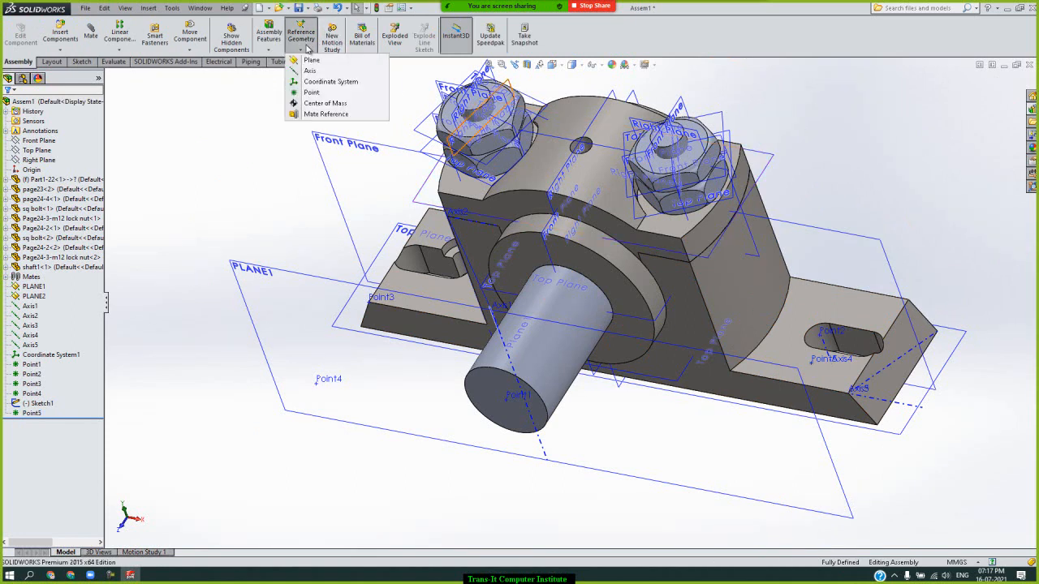
{"action": "left_click", "coordinate": [325, 103]}
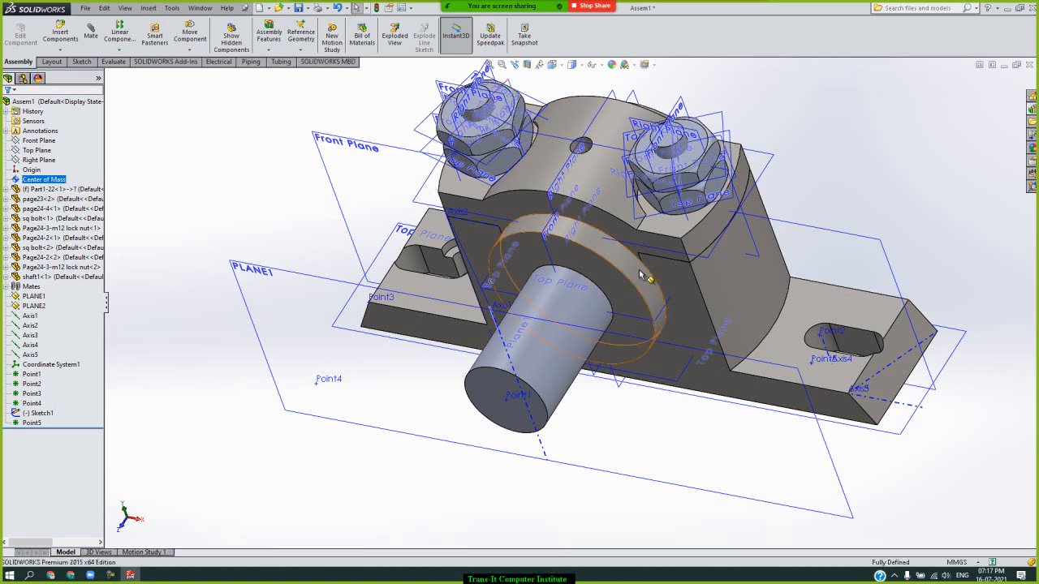
{"action": "left_click", "coordinate": [787, 152]}
Examine the bearing assembly from the back, the sides and the front to look for the center of mass marker
{"action": "key", "text": "Left"}
{"action": "key", "text": "Left"}
{"action": "key", "text": "Left"}
{"action": "key", "text": "Left"}
{"action": "key", "text": "Left"}
{"action": "key", "text": "Left"}
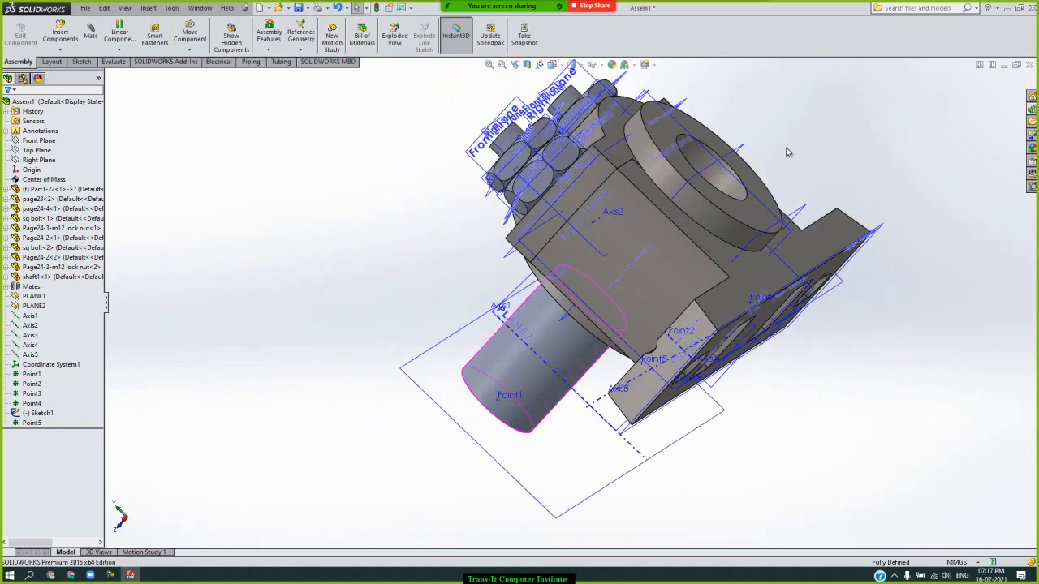
{"action": "key", "text": "Down"}
{"action": "key", "text": "Down"}
{"action": "key", "text": "Down"}
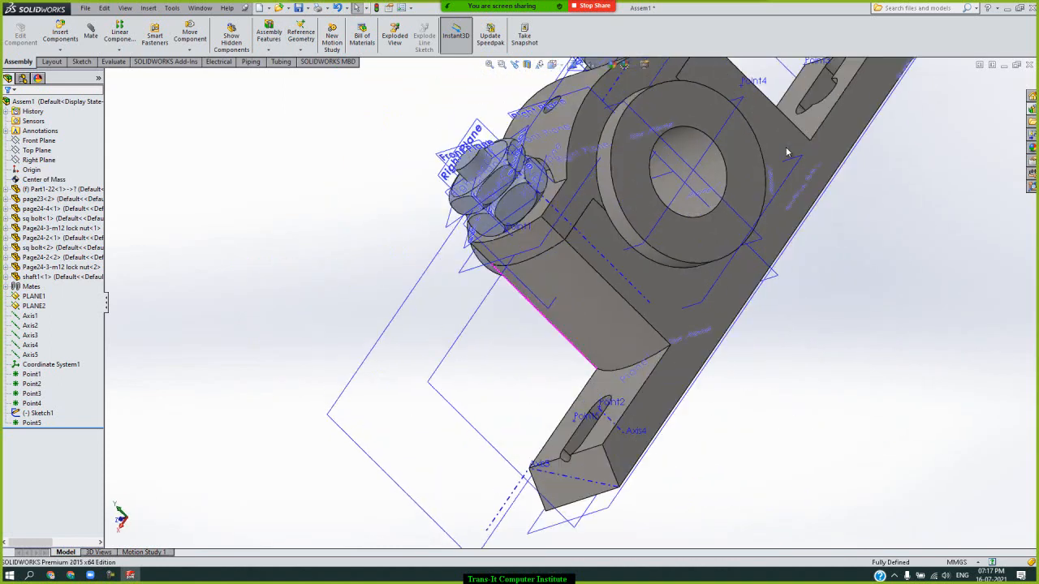
{"action": "key", "text": "Right"}
{"action": "key", "text": "Right"}
{"action": "key", "text": "Right"}
{"action": "key", "text": "Right"}
{"action": "key", "text": "Right"}
{"action": "key", "text": "Right"}
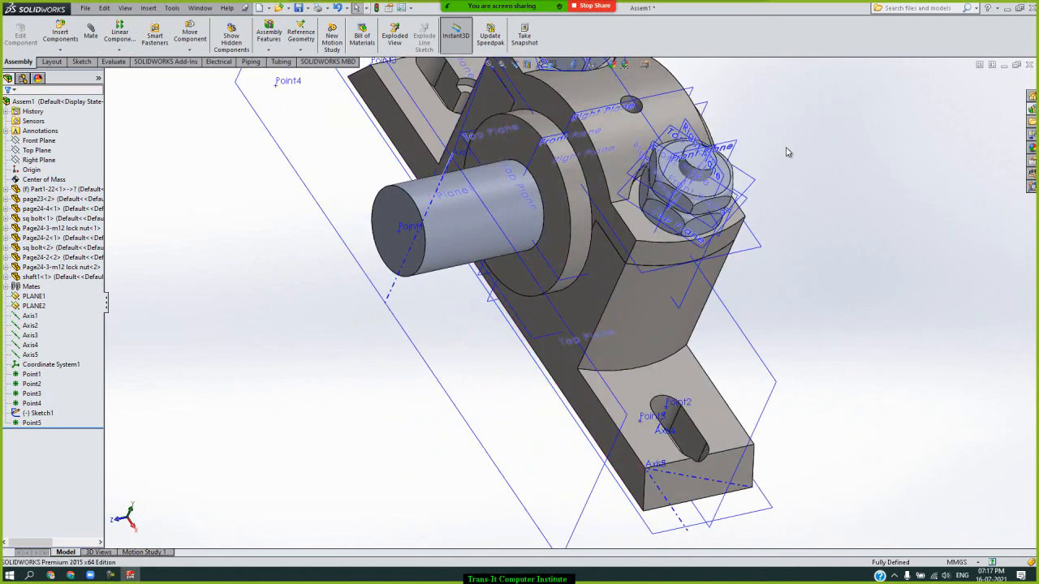
{"action": "key", "text": "Up"}
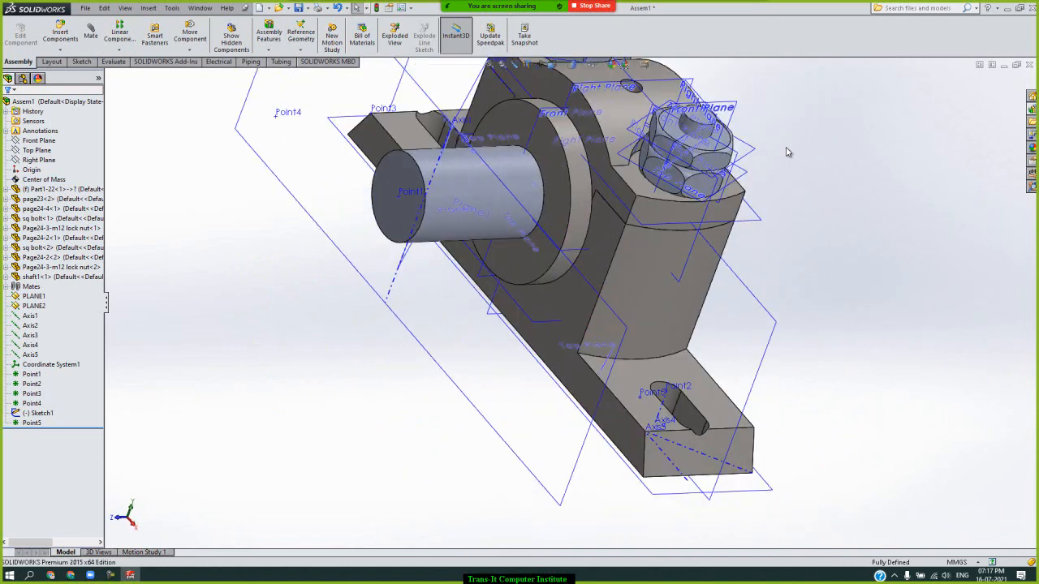
{"action": "left_click", "coordinate": [490, 66]}
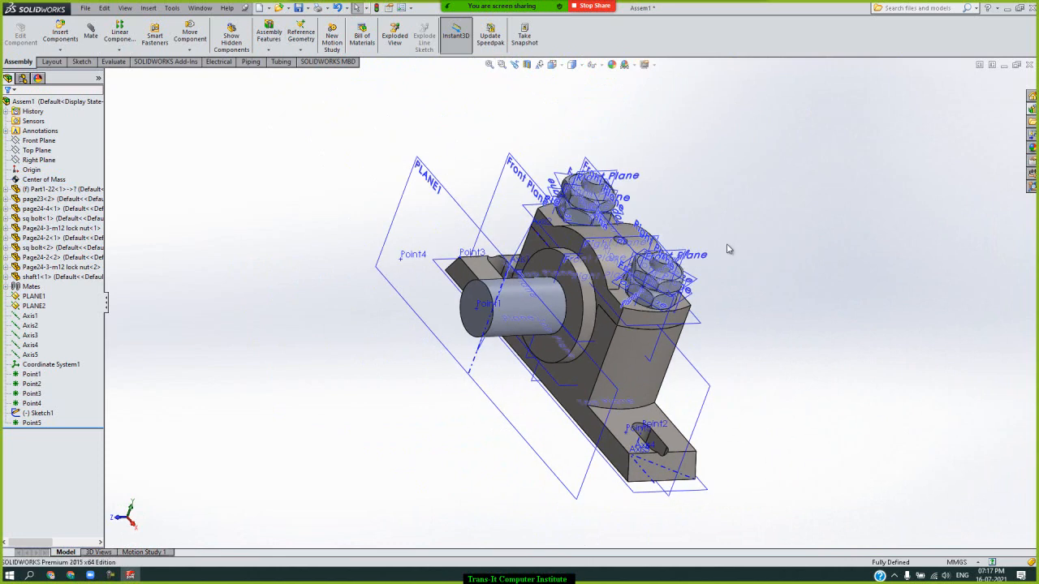
{"action": "key", "text": "Up"}
{"action": "key", "text": "Up"}
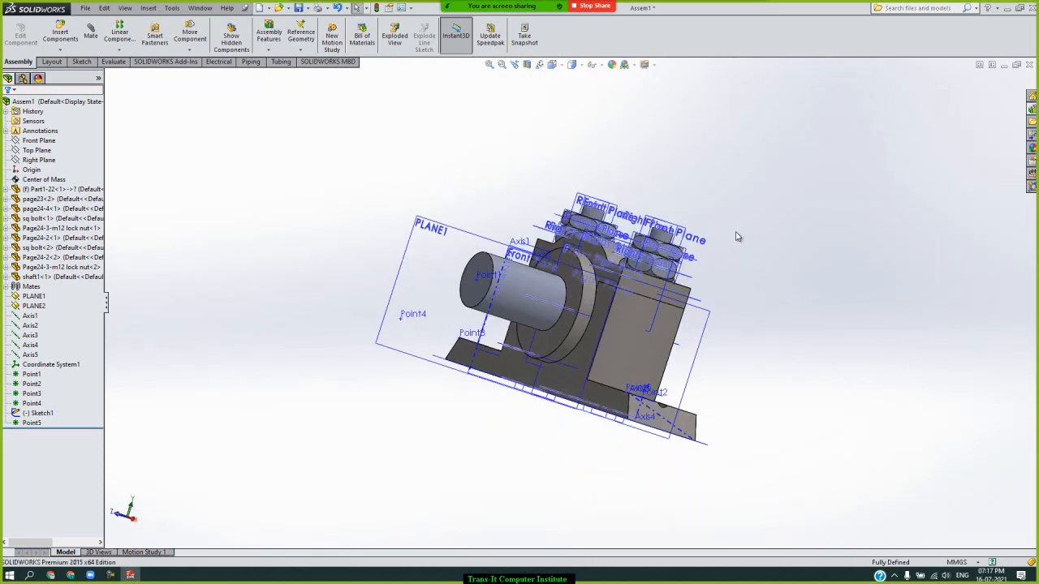
{"action": "key", "text": "Right"}
{"action": "key", "text": "Right"}
{"action": "key", "text": "Right"}
{"action": "key", "text": "Down"}
{"action": "key", "text": "Down"}
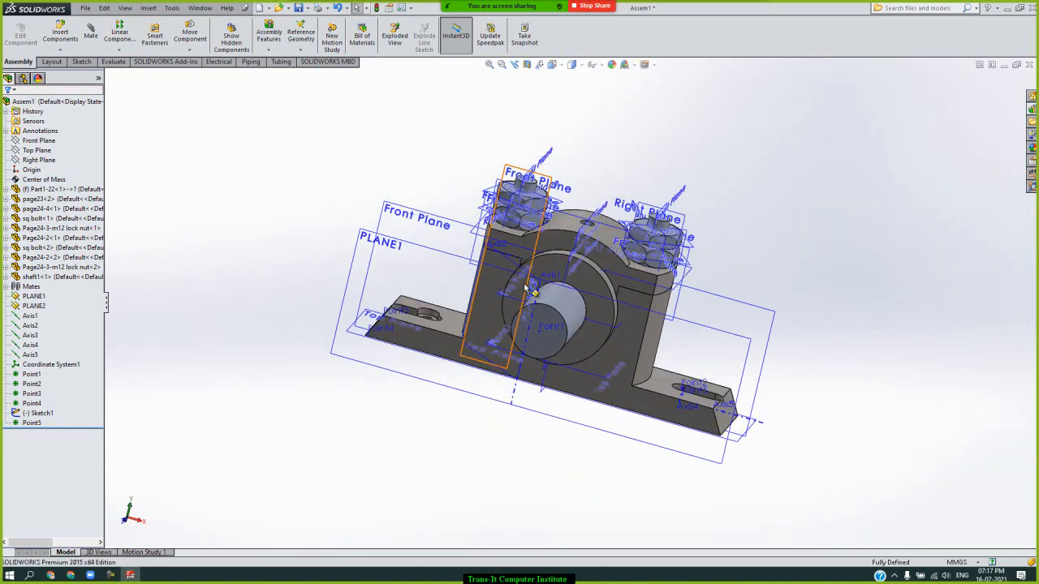
Turn on the display of the center of mass in the assembly view
{"action": "left_click", "coordinate": [41, 180]}
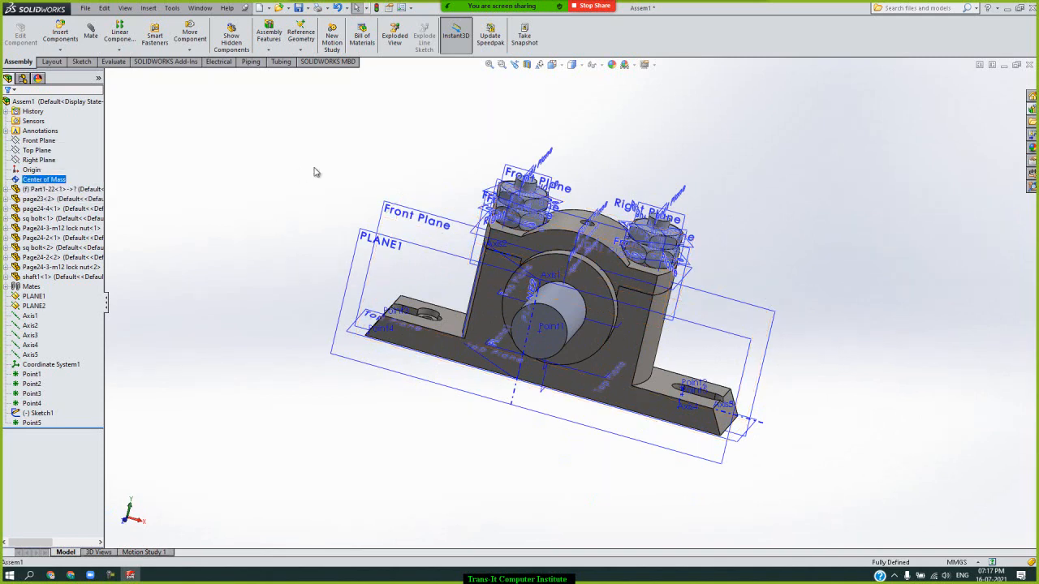
{"action": "left_click", "coordinate": [597, 67]}
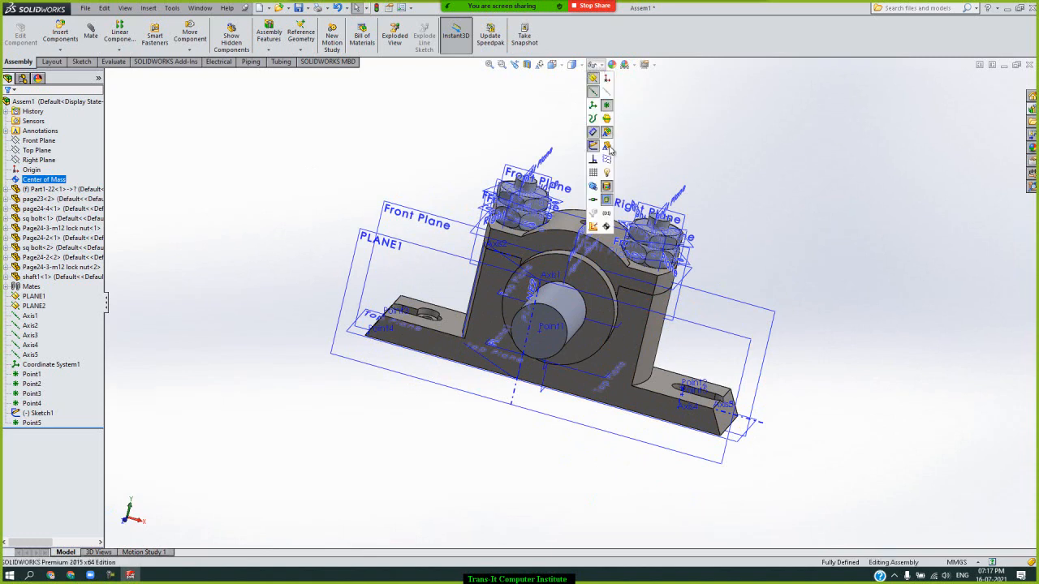
{"action": "left_click", "coordinate": [608, 228]}
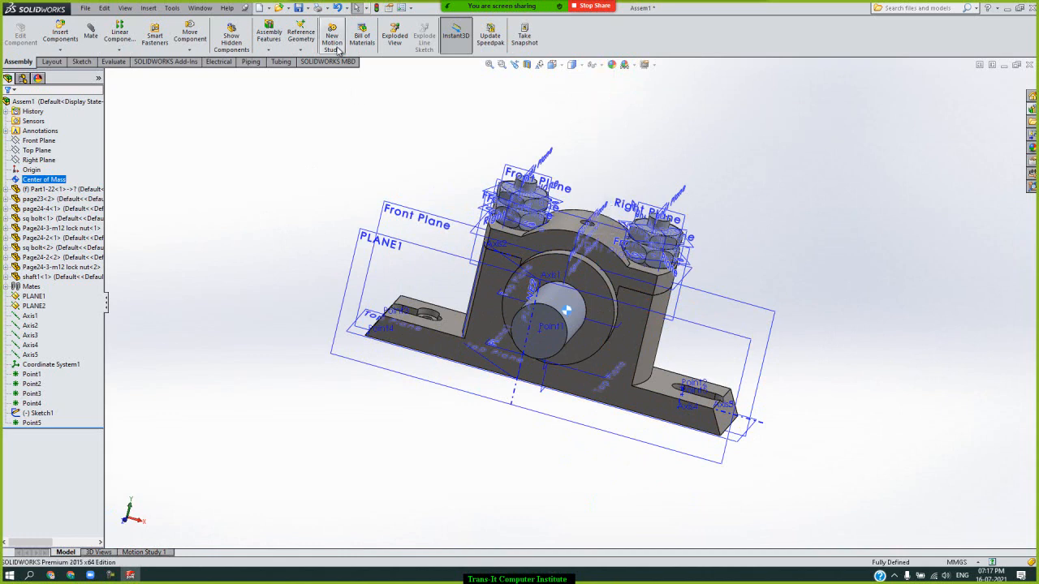
Start a mate reference with the top face of the base's right flange as the primary entity, using the Coincident mate type
{"action": "left_click", "coordinate": [297, 50]}
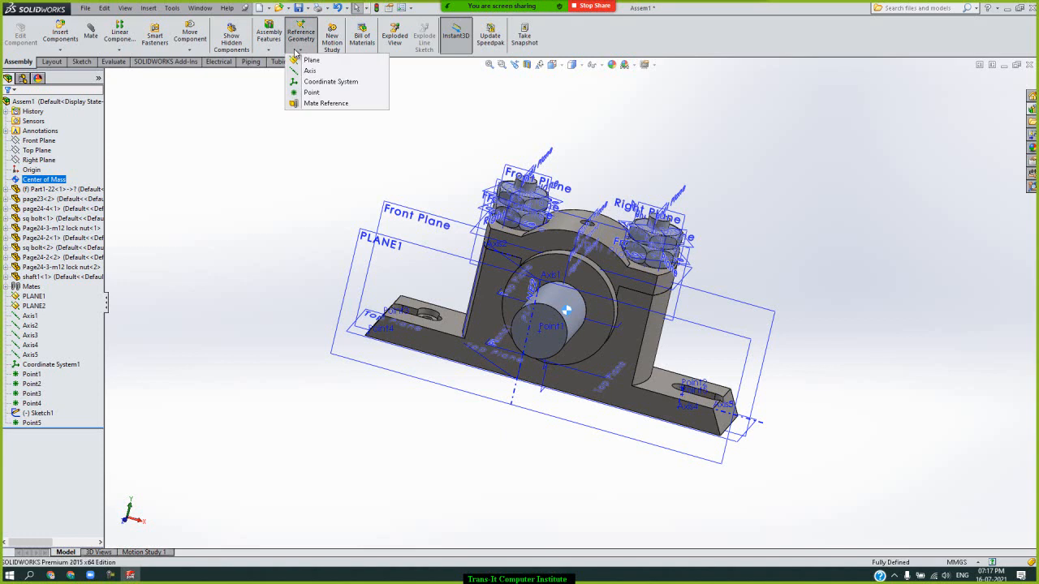
{"action": "left_click", "coordinate": [325, 104]}
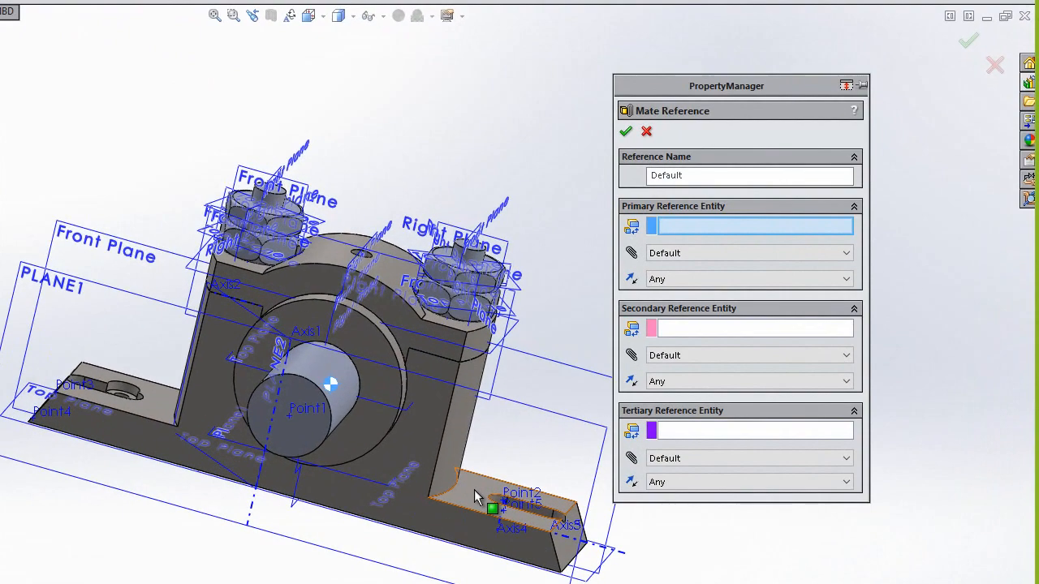
{"action": "left_click", "coordinate": [474, 490]}
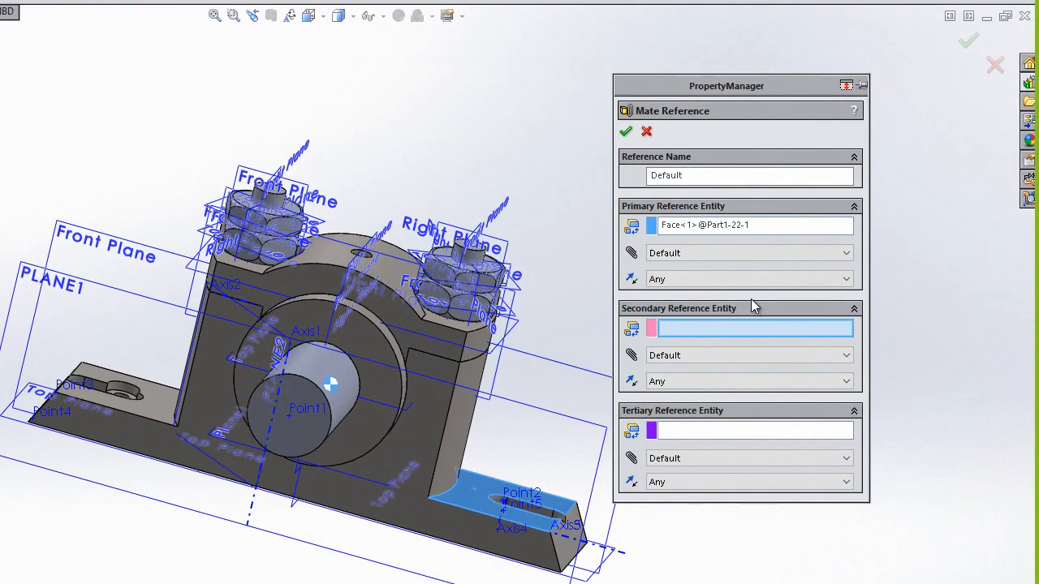
{"action": "left_click", "coordinate": [757, 252]}
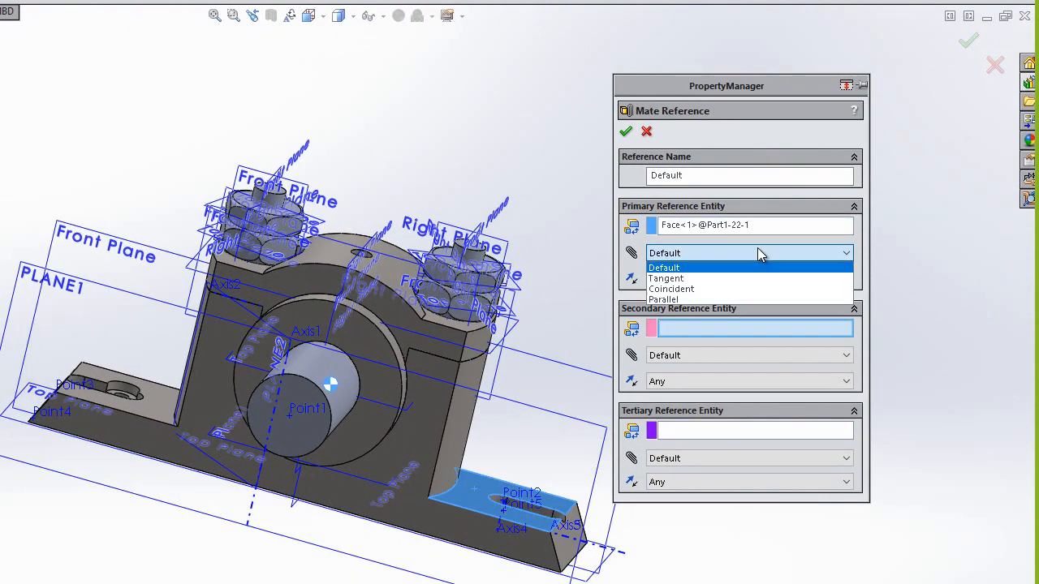
{"action": "left_click", "coordinate": [732, 289]}
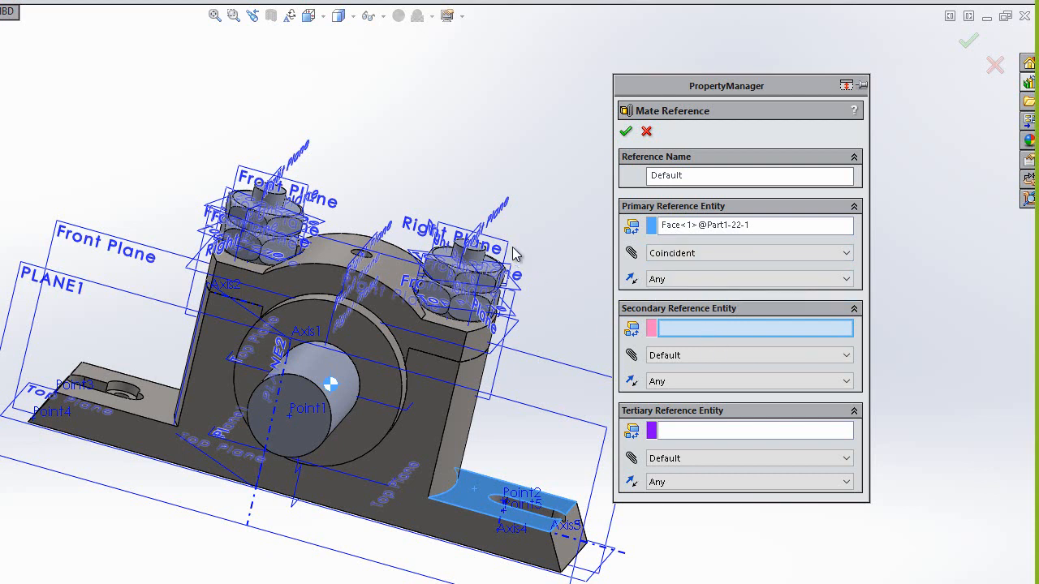
Add the right flange slot's rounded end face as the secondary reference entity with the Concentric mate type and accept the mate reference
{"action": "key", "text": "Left"}
{"action": "key", "text": "Left"}
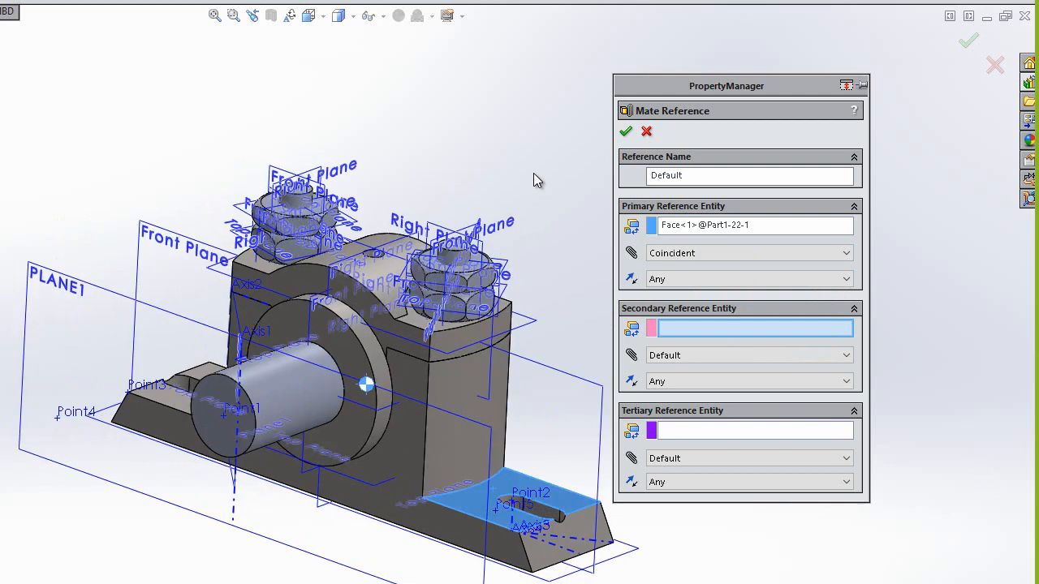
{"action": "key", "text": "Down"}
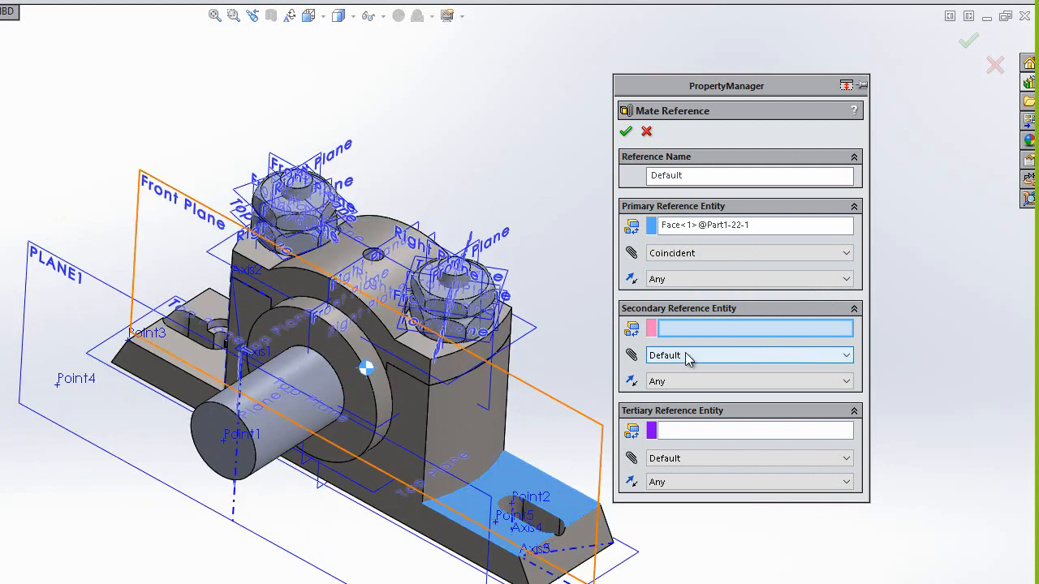
{"action": "left_click", "coordinate": [505, 511]}
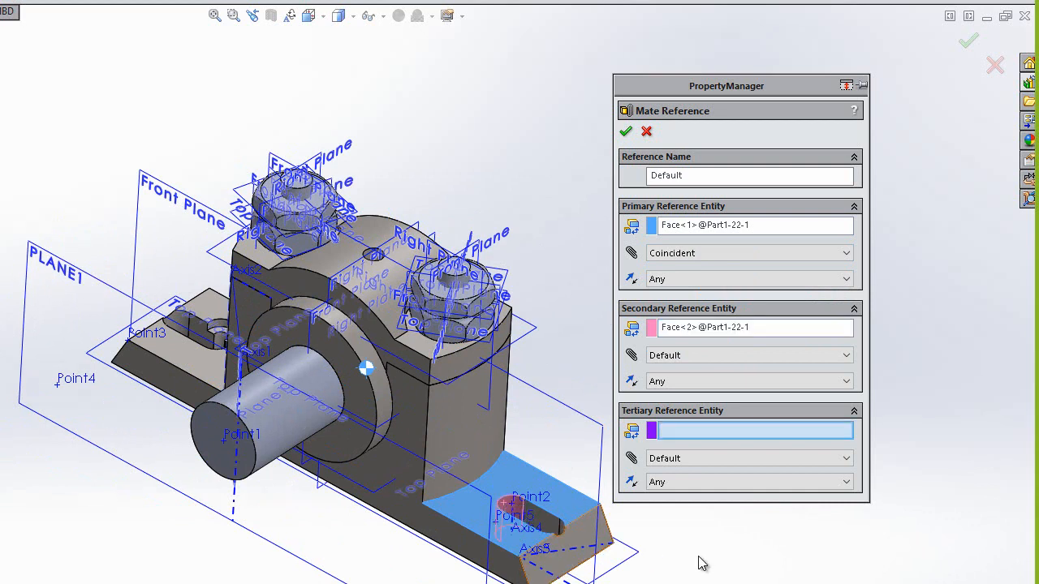
{"action": "left_click", "coordinate": [797, 356]}
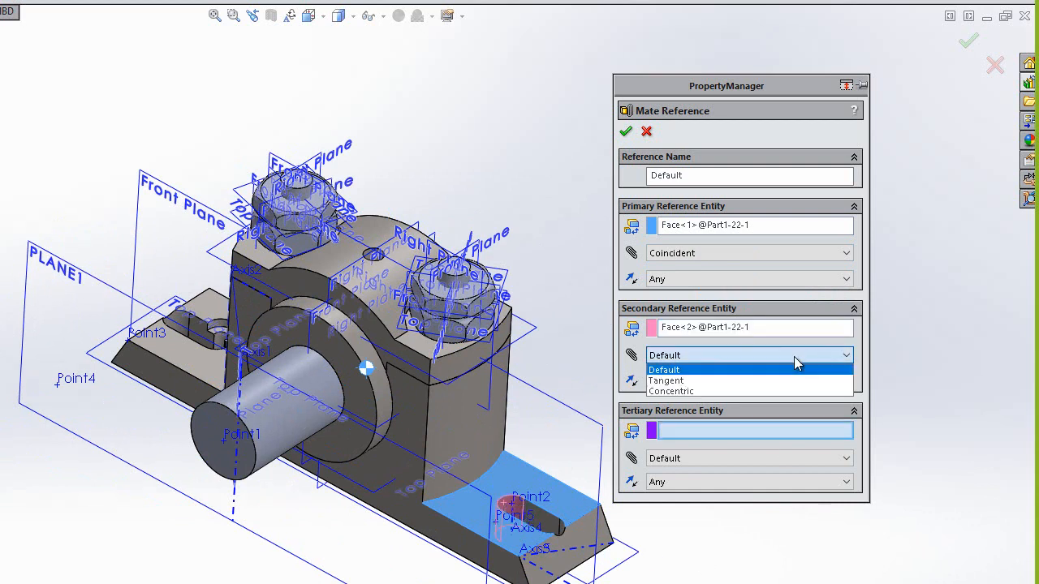
{"action": "left_click", "coordinate": [745, 393]}
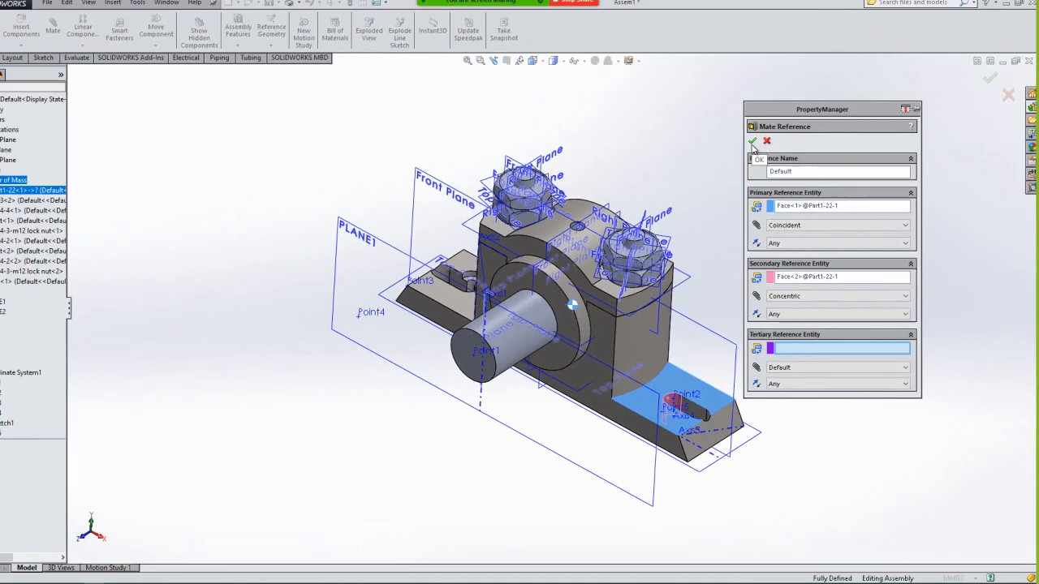
{"action": "left_click", "coordinate": [645, 134]}
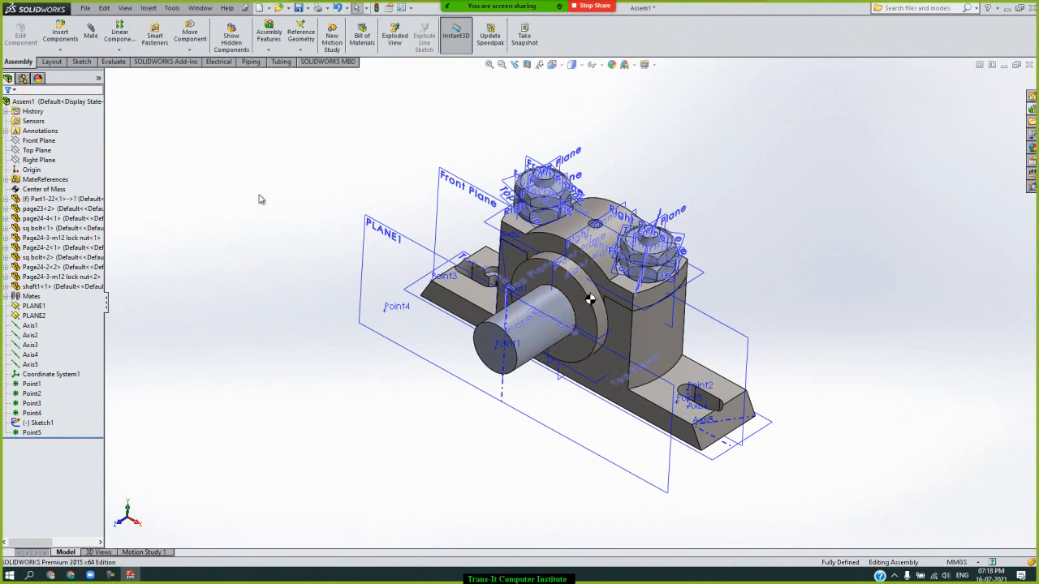
Open the sq bolt part from the assembly1 folder
{"action": "left_click", "coordinate": [63, 182]}
{"action": "left_click", "coordinate": [150, 178]}
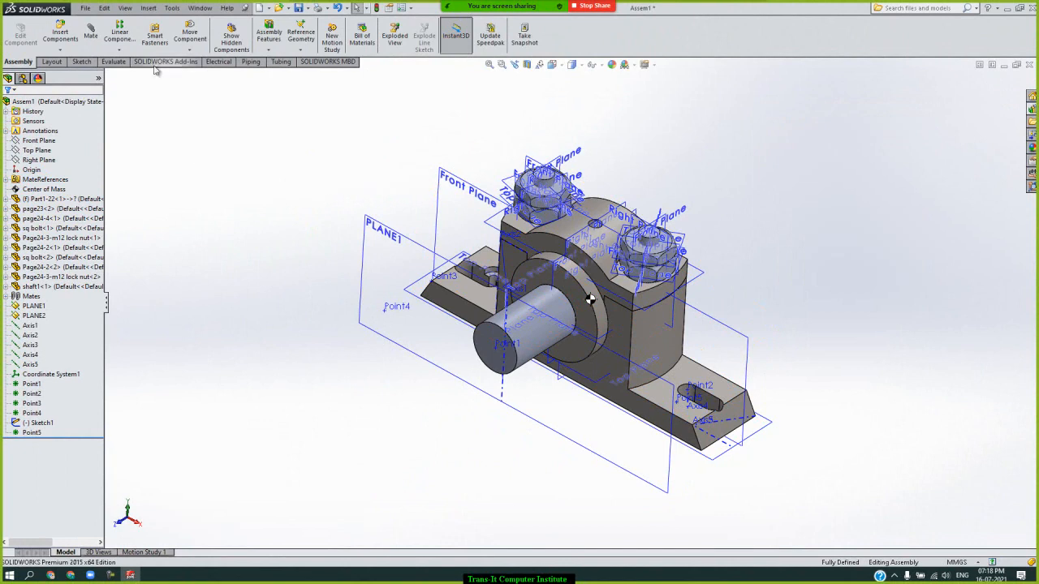
{"action": "left_click", "coordinate": [89, 8]}
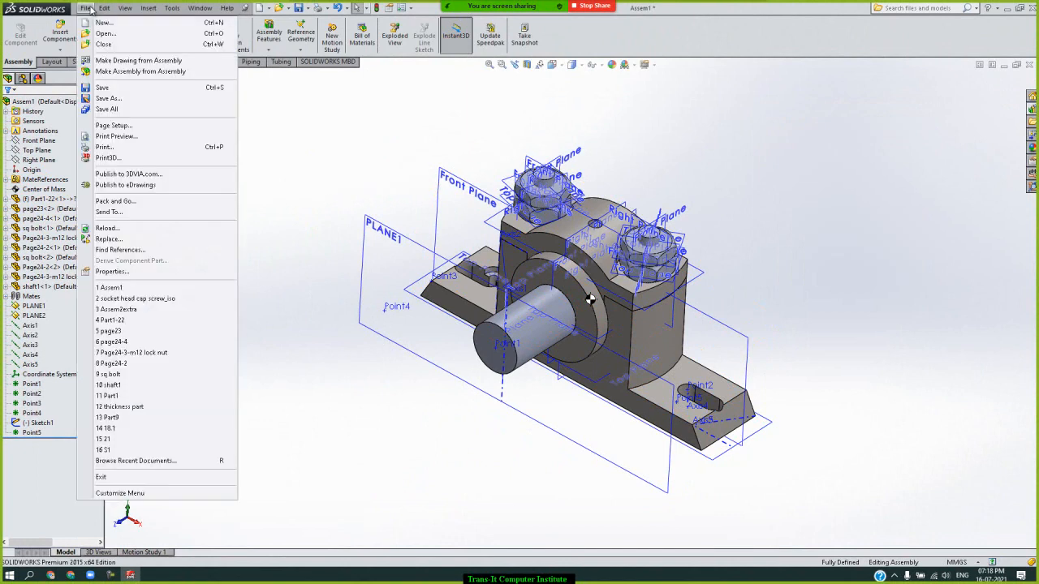
{"action": "left_click", "coordinate": [119, 37]}
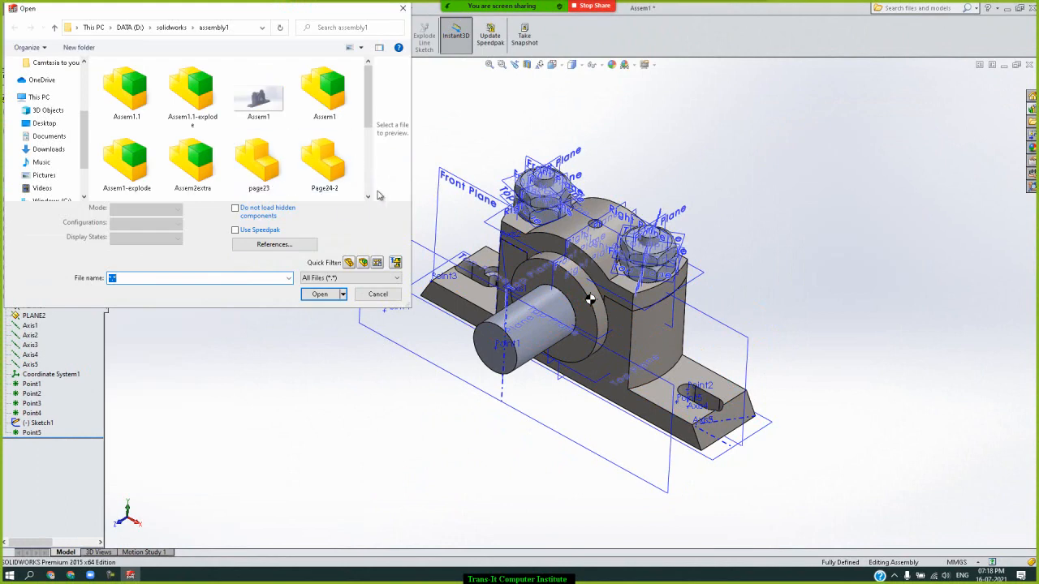
{"action": "left_click", "coordinate": [368, 197]}
{"action": "left_click", "coordinate": [368, 197]}
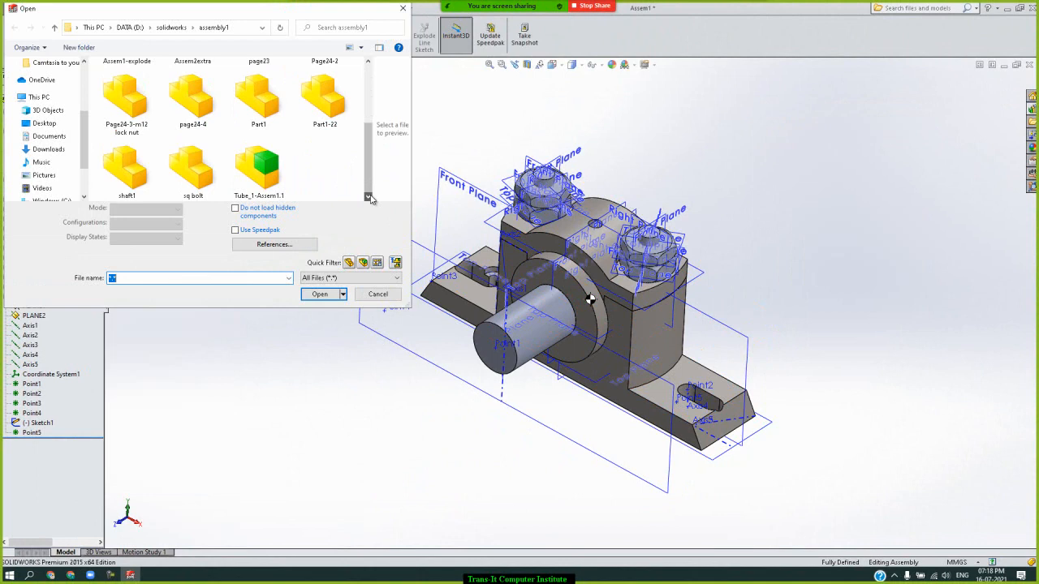
{"action": "double_click", "coordinate": [195, 171]}
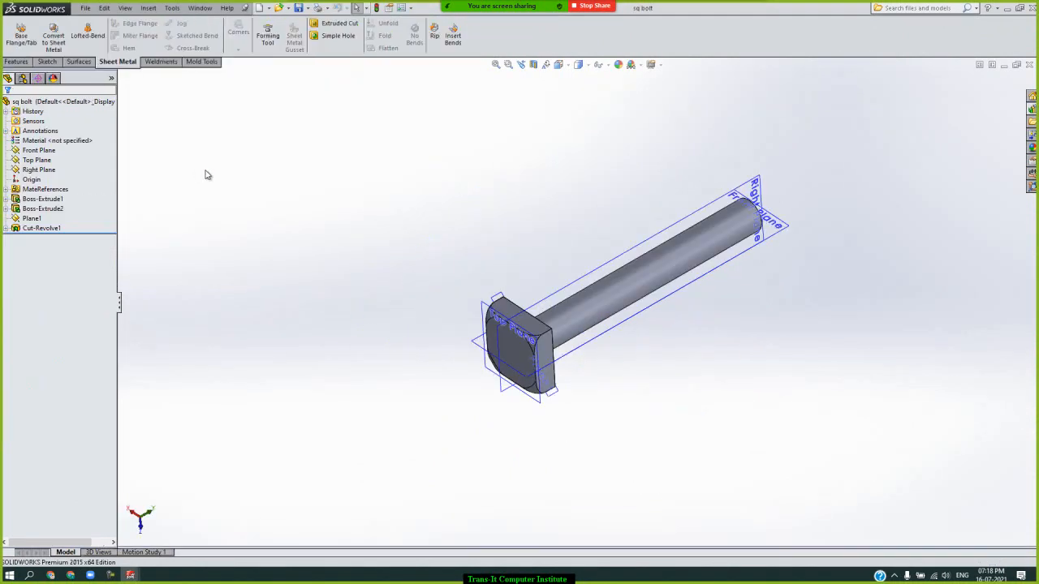
Start a mate reference in the bolt part with the head's shank-side face as the primary entity, using the Coincident mate type
{"action": "key", "text": "Left"}
{"action": "key", "text": "Left"}
{"action": "key", "text": "Left"}
{"action": "key", "text": "Left"}
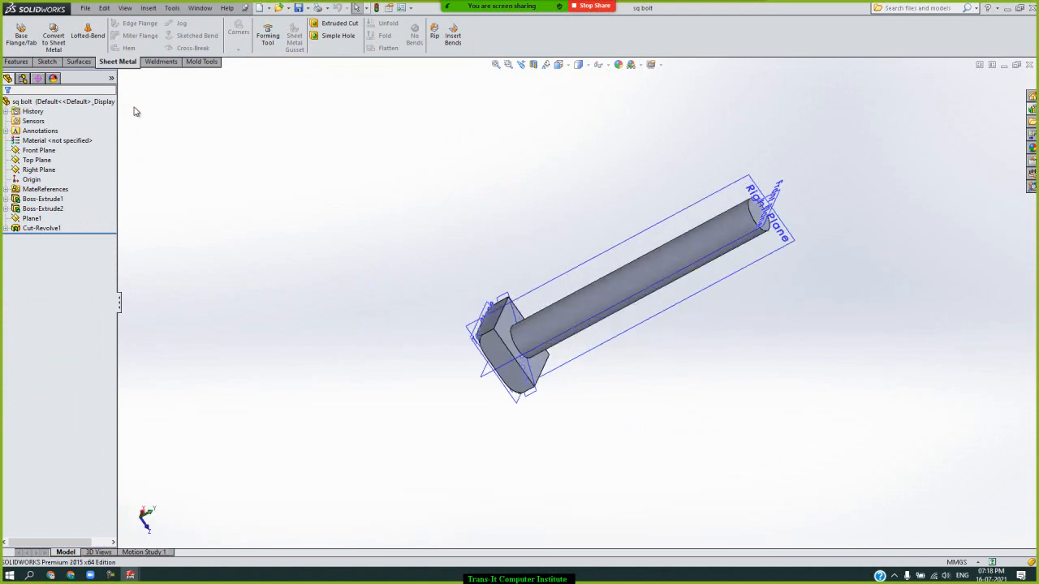
{"action": "left_click", "coordinate": [20, 62]}
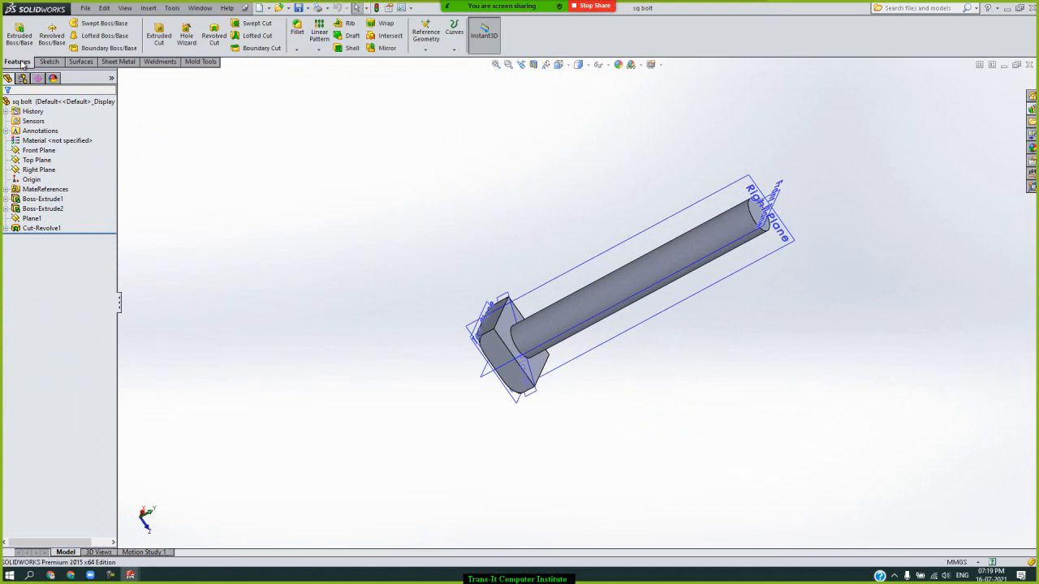
{"action": "left_click", "coordinate": [424, 50]}
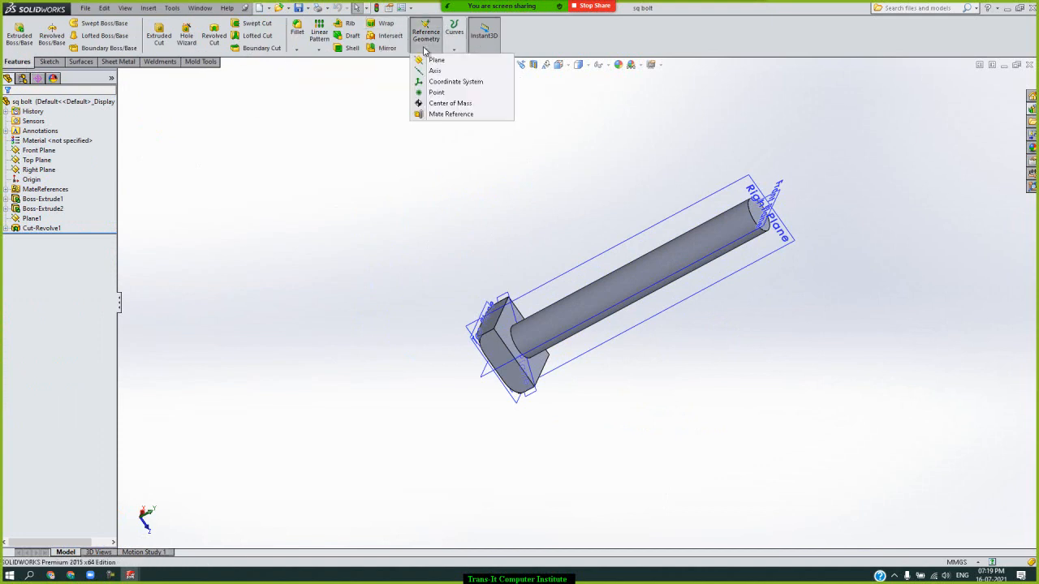
{"action": "left_click", "coordinate": [451, 114]}
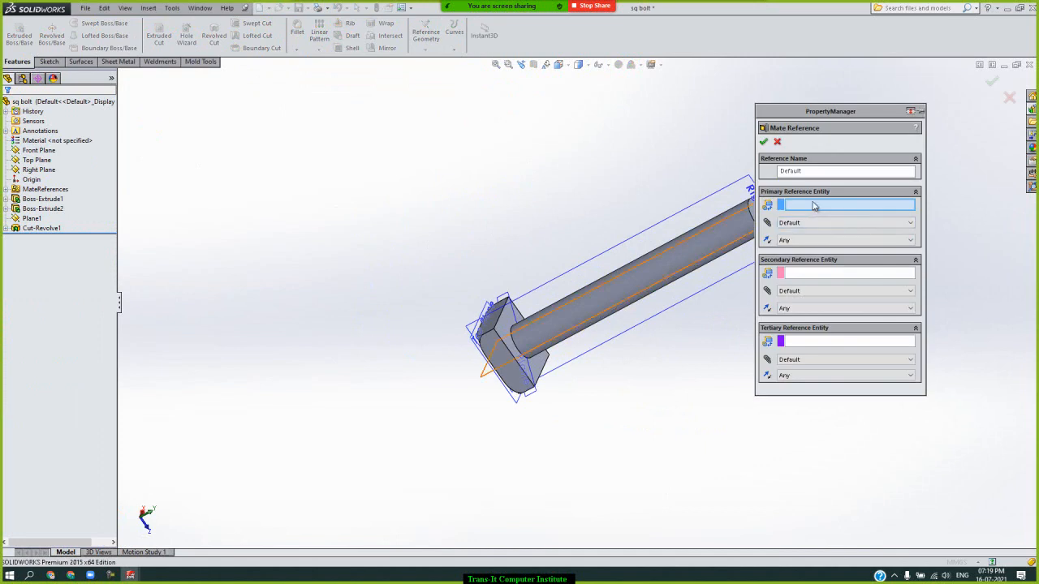
{"action": "left_click", "coordinate": [508, 322]}
{"action": "left_click", "coordinate": [875, 224]}
{"action": "left_click", "coordinate": [837, 248]}
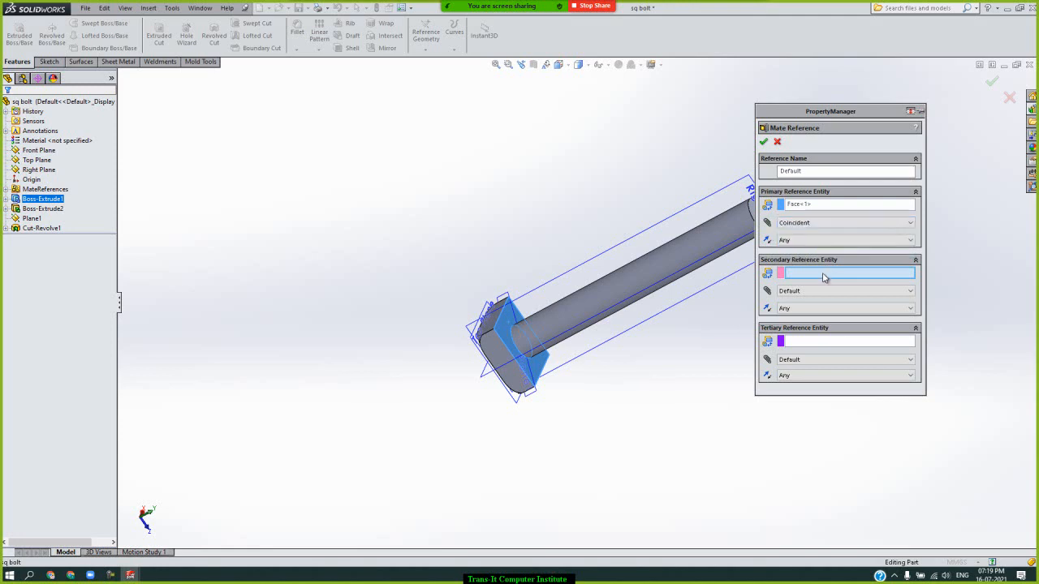
Add the bolt shank's cylindrical face as the secondary reference entity with the Concentric mate type, accept the mate reference, and save the part
{"action": "left_click", "coordinate": [597, 298]}
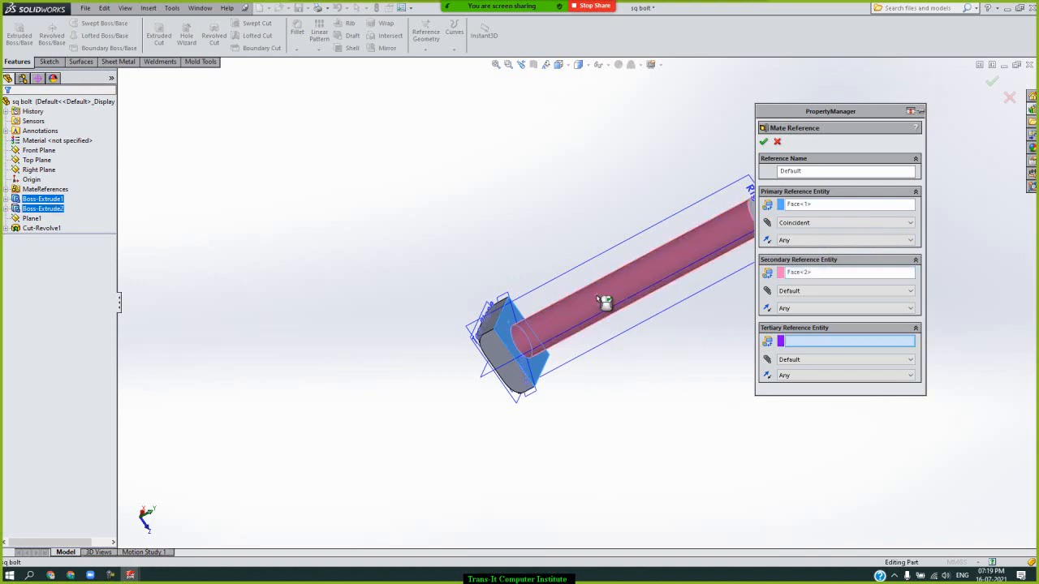
{"action": "left_click", "coordinate": [857, 291]}
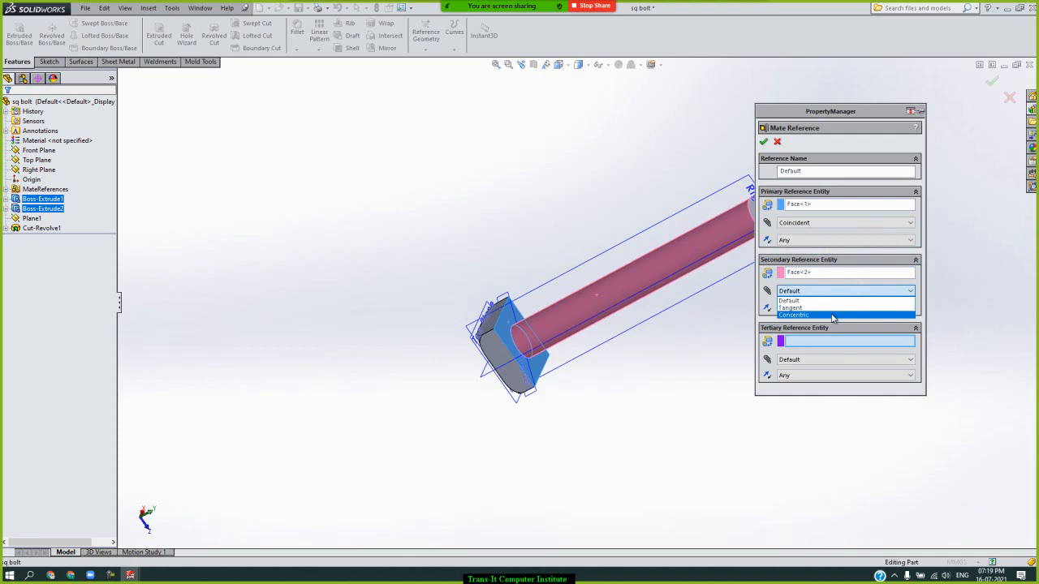
{"action": "left_click", "coordinate": [836, 315]}
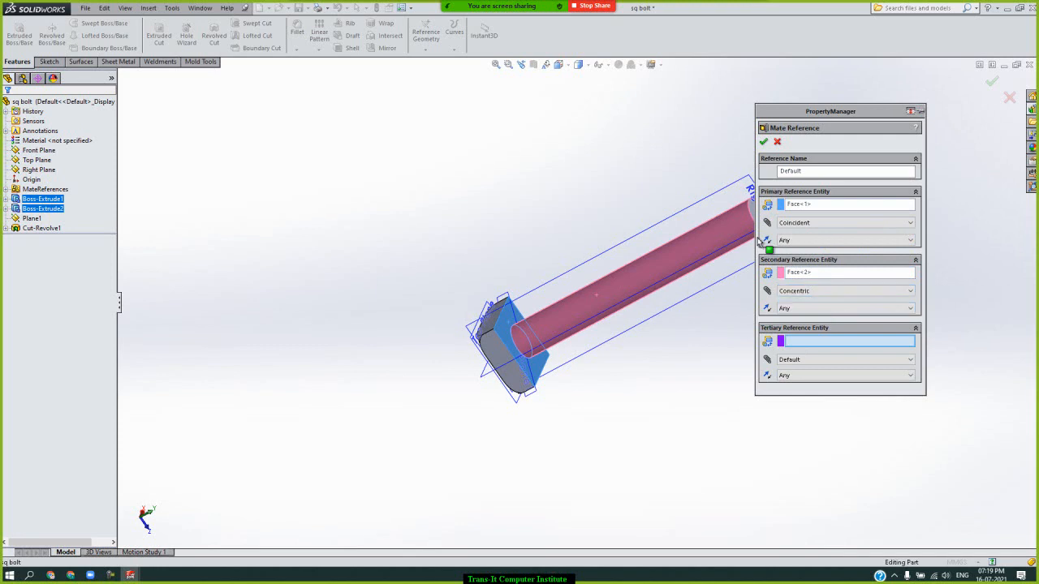
{"action": "left_click", "coordinate": [763, 142]}
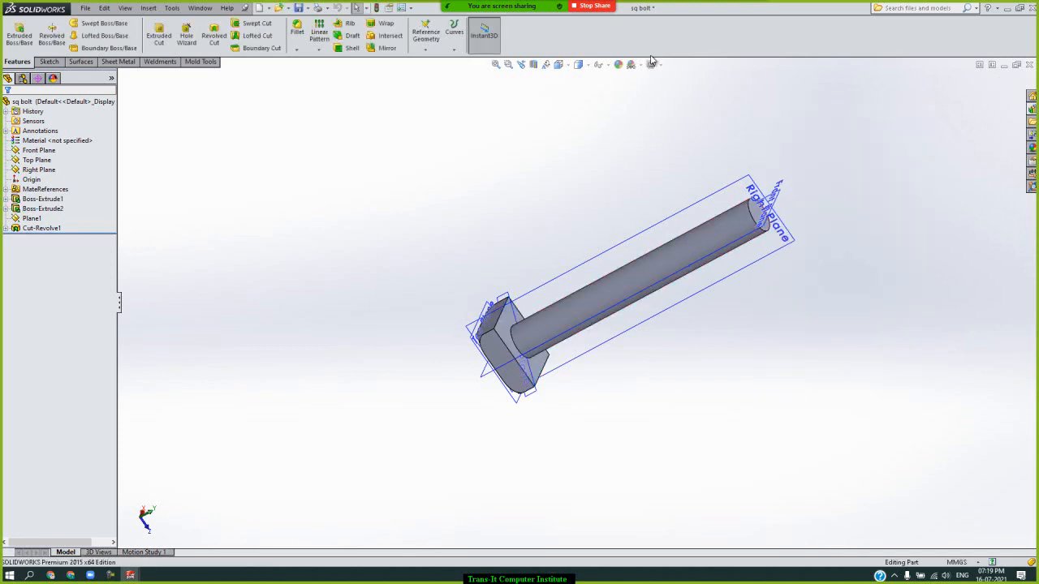
{"action": "key", "text": "ctrl+s"}
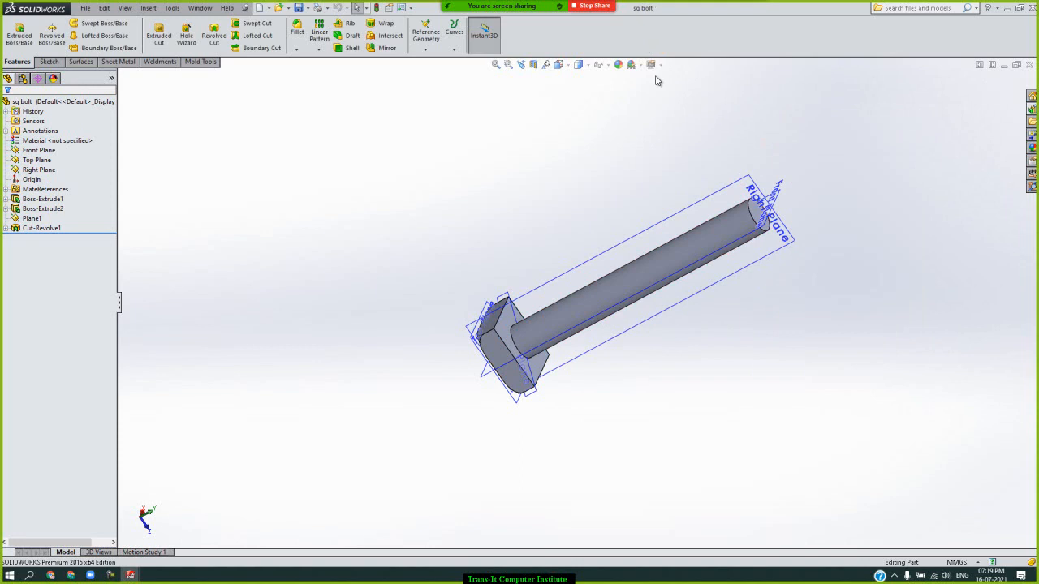
Switch to the Assem1 assembly and insert another sq bolt at the slot in the base's right flange
{"action": "left_click", "coordinate": [193, 10]}
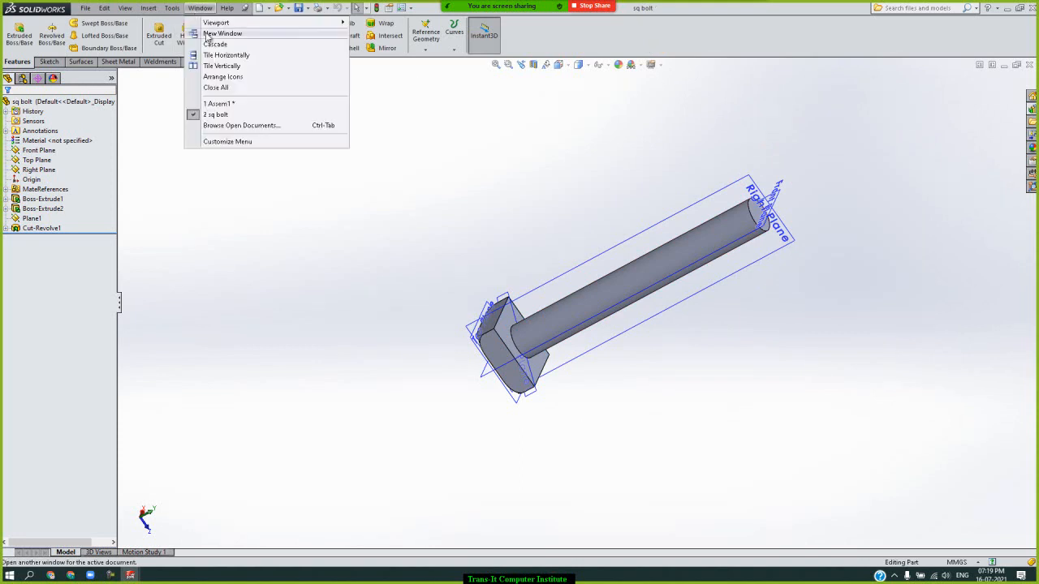
{"action": "left_click", "coordinate": [236, 106]}
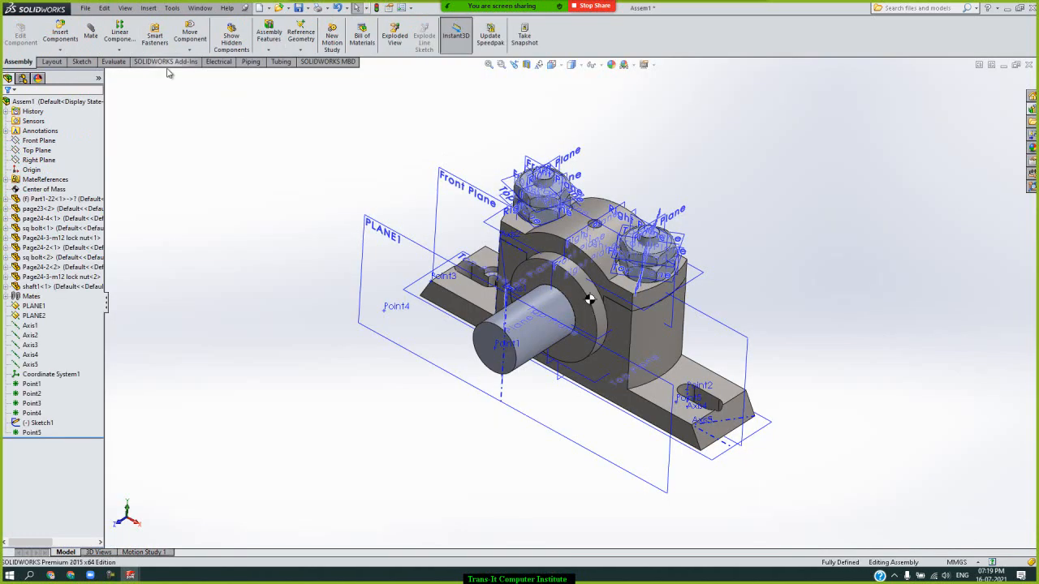
{"action": "left_click", "coordinate": [62, 35]}
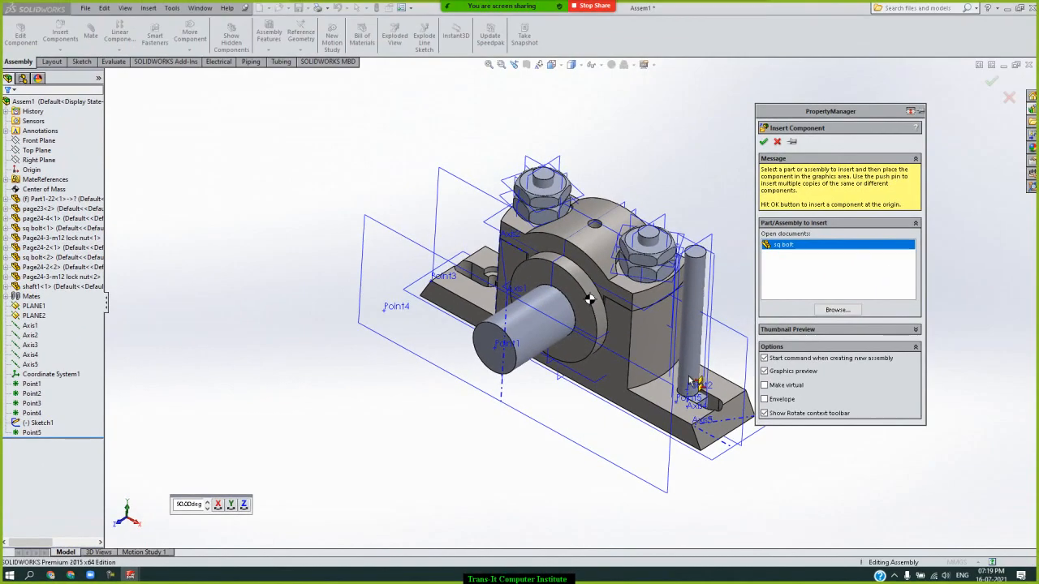
{"action": "left_click", "coordinate": [690, 382]}
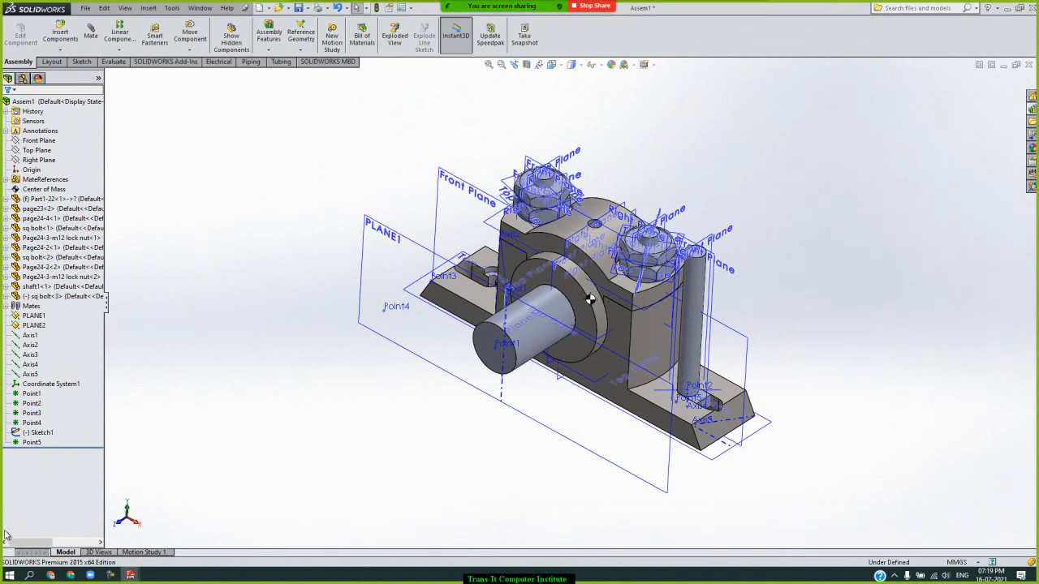
Edit the inserted bolt's coincident mate with the base flange and flip its alignment so the shank points down through the slot
{"action": "left_click", "coordinate": [7, 306]}
{"action": "scroll", "coordinate": [89, 519], "scroll_direction": "down", "scroll_amount": 1}
{"action": "left_click", "coordinate": [97, 530]}
{"action": "left_click", "coordinate": [100, 532]}
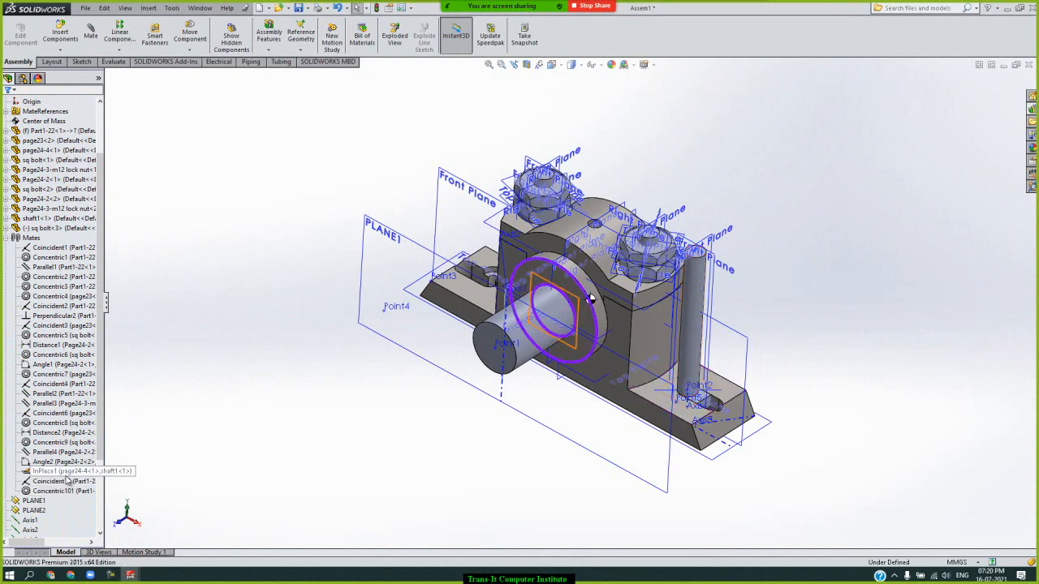
{"action": "left_click", "coordinate": [68, 482]}
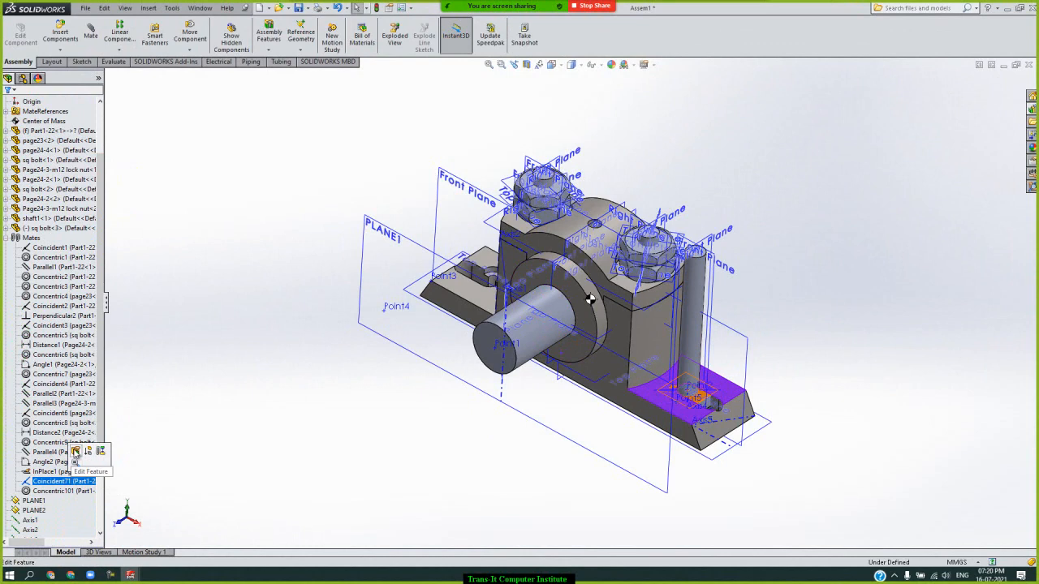
{"action": "left_click", "coordinate": [76, 451]}
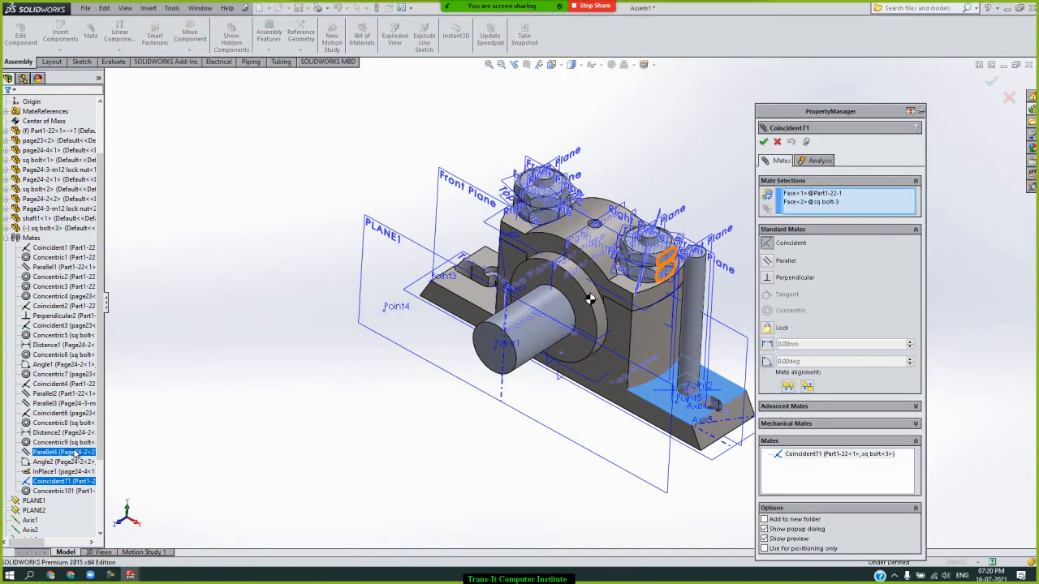
{"action": "left_click", "coordinate": [789, 387]}
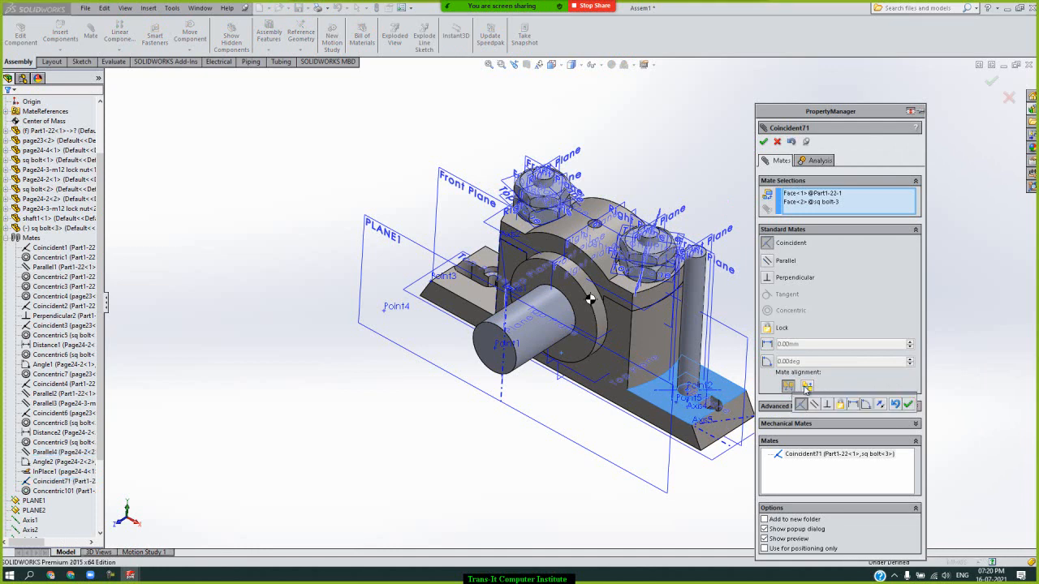
{"action": "left_click", "coordinate": [807, 387]}
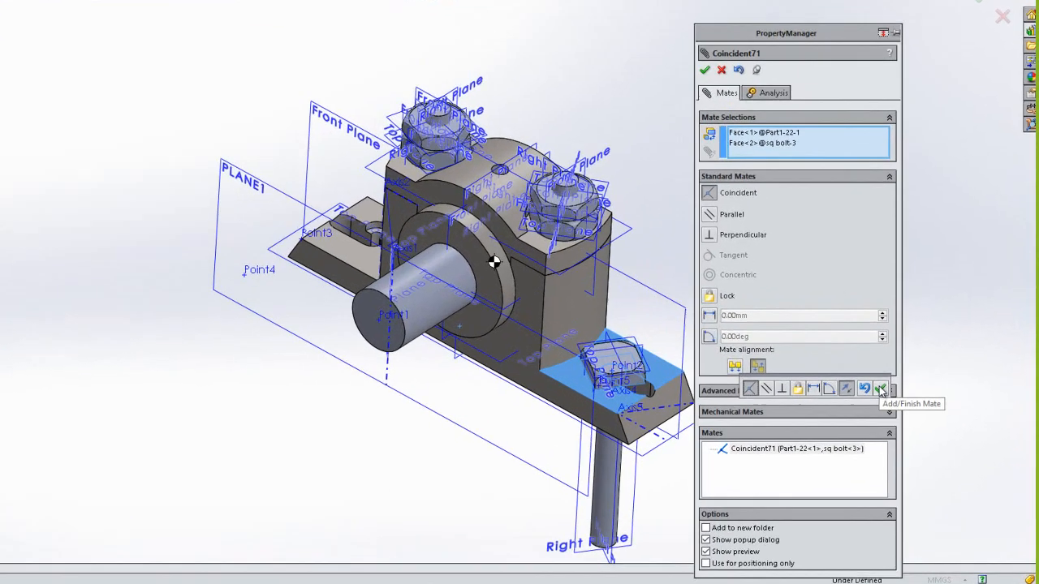
{"action": "left_click", "coordinate": [908, 405]}
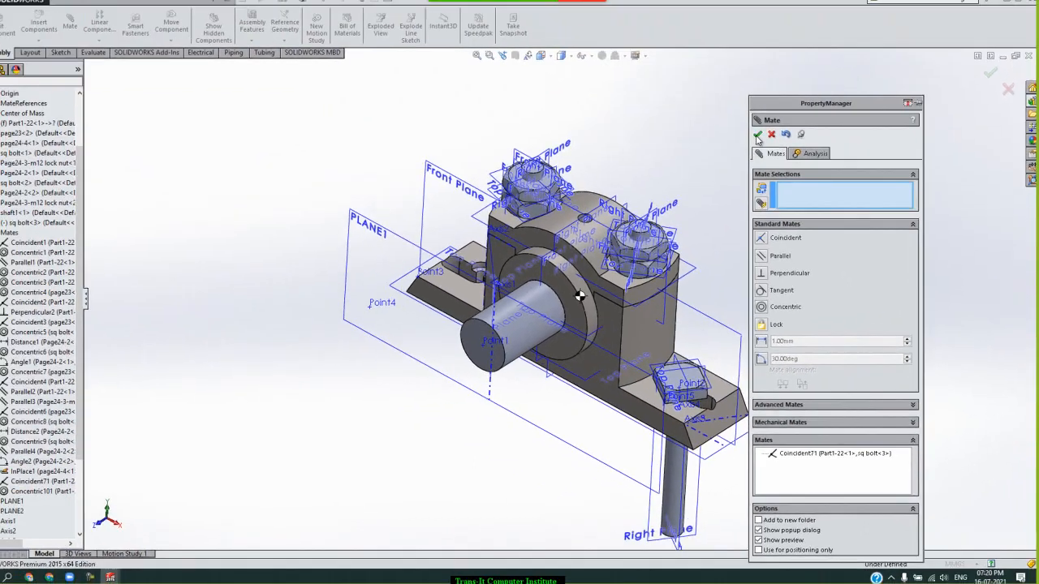
{"action": "left_click", "coordinate": [758, 136]}
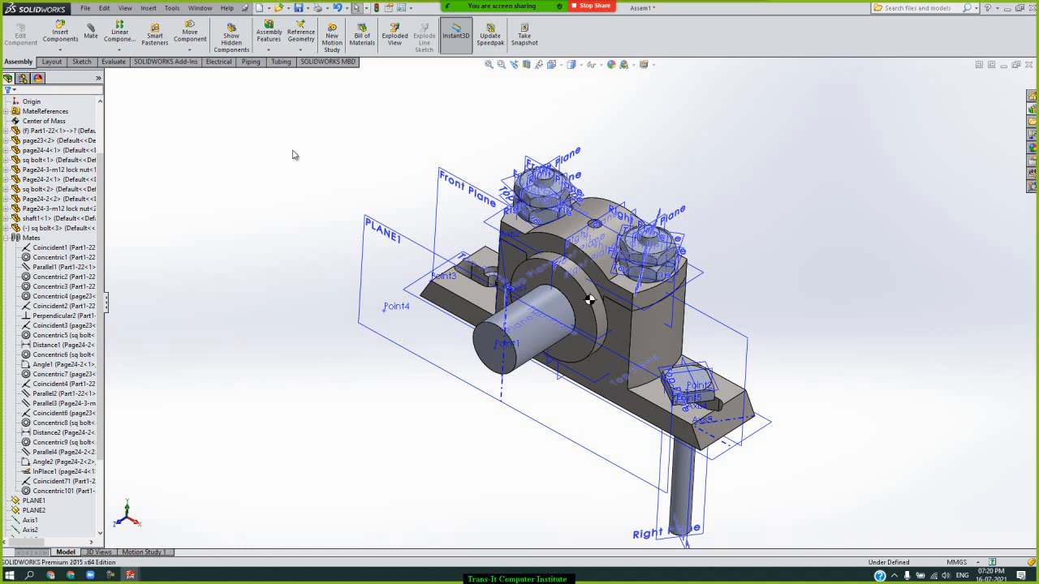
Create a new motion study for the assembly and return to the model view
{"action": "left_click", "coordinate": [332, 41]}
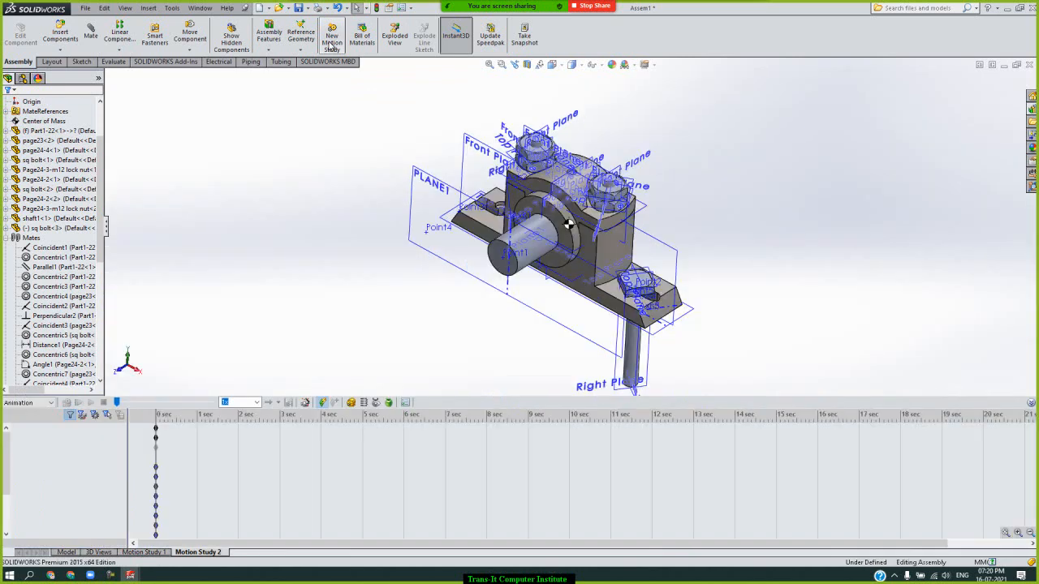
{"action": "left_click", "coordinate": [113, 526]}
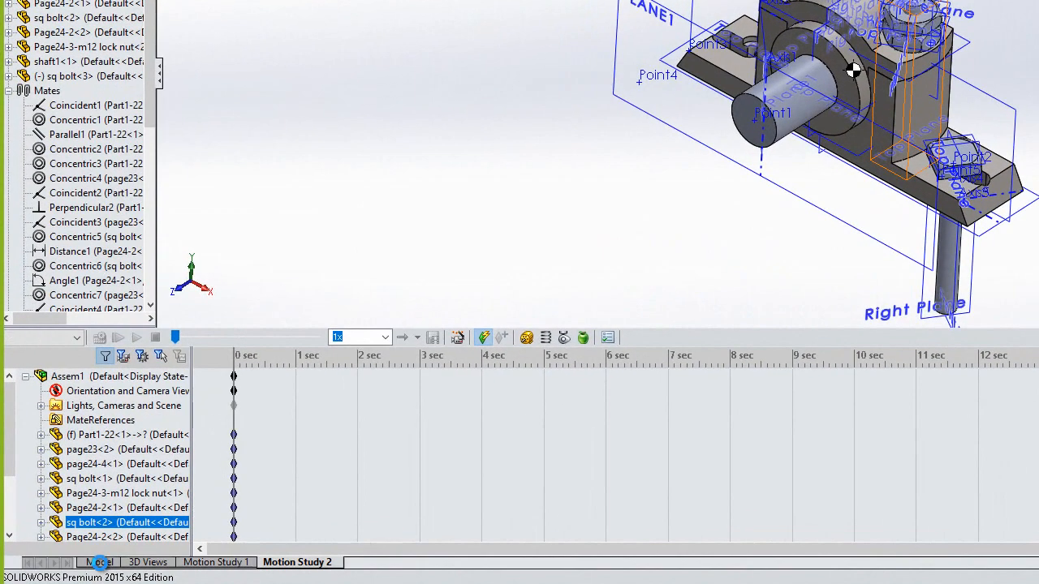
{"action": "left_click", "coordinate": [66, 552]}
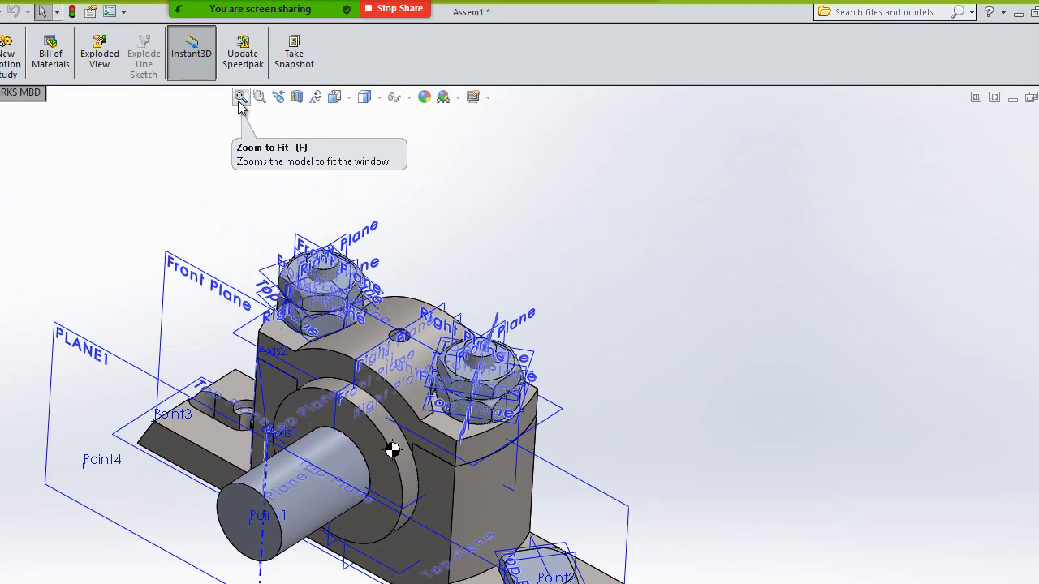
Insert a top-level bill of materials from the bom-standard template in the Notes Area and place it beside the assembly
{"action": "left_click", "coordinate": [240, 98]}
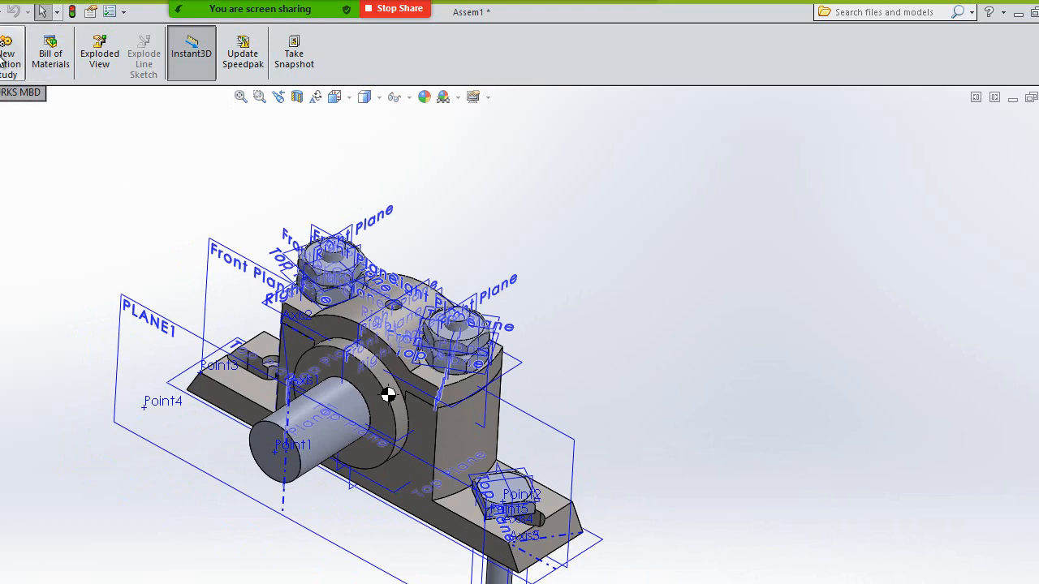
{"action": "left_click", "coordinate": [64, 62]}
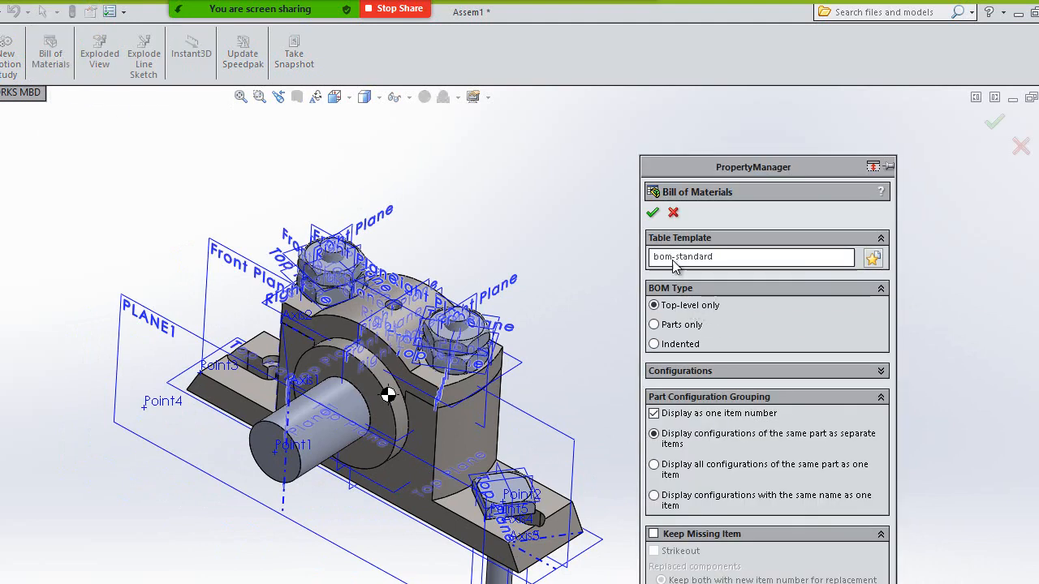
{"action": "left_click", "coordinate": [652, 212]}
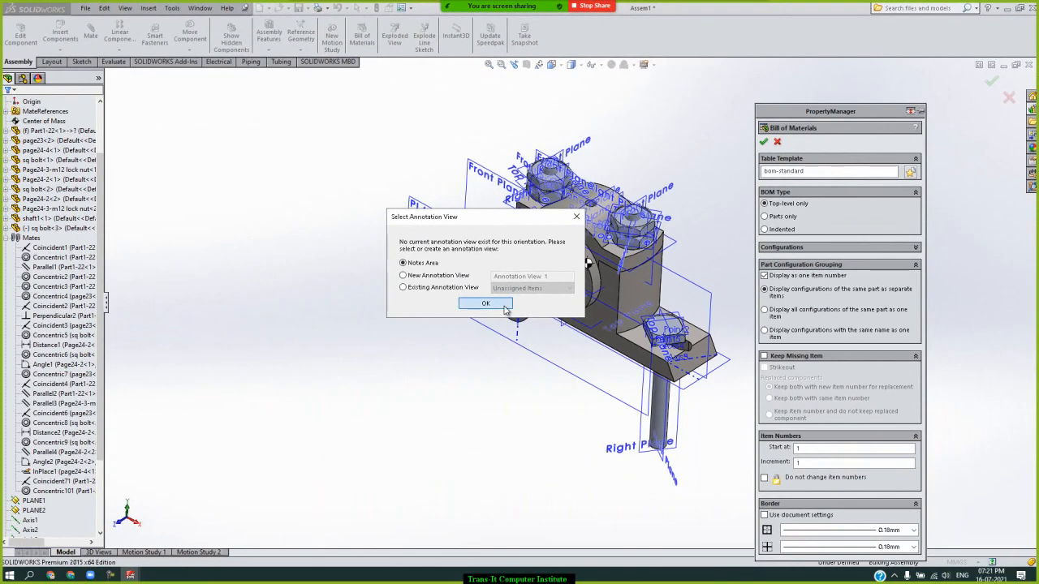
{"action": "left_click", "coordinate": [503, 307]}
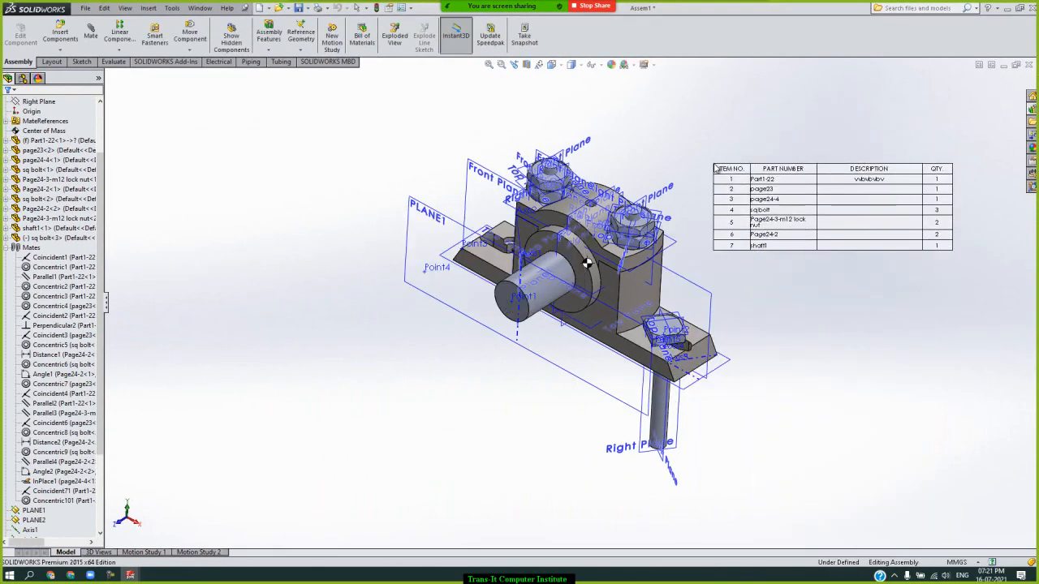
{"action": "left_click", "coordinate": [715, 168]}
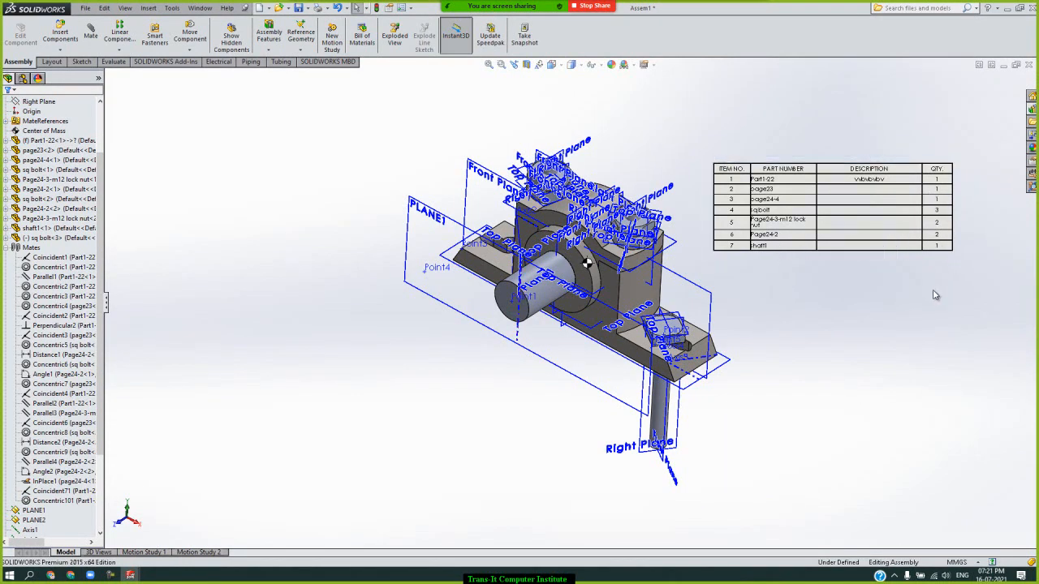
Hide all reference planes in the assembly's graphics area
{"action": "left_click", "coordinate": [581, 68]}
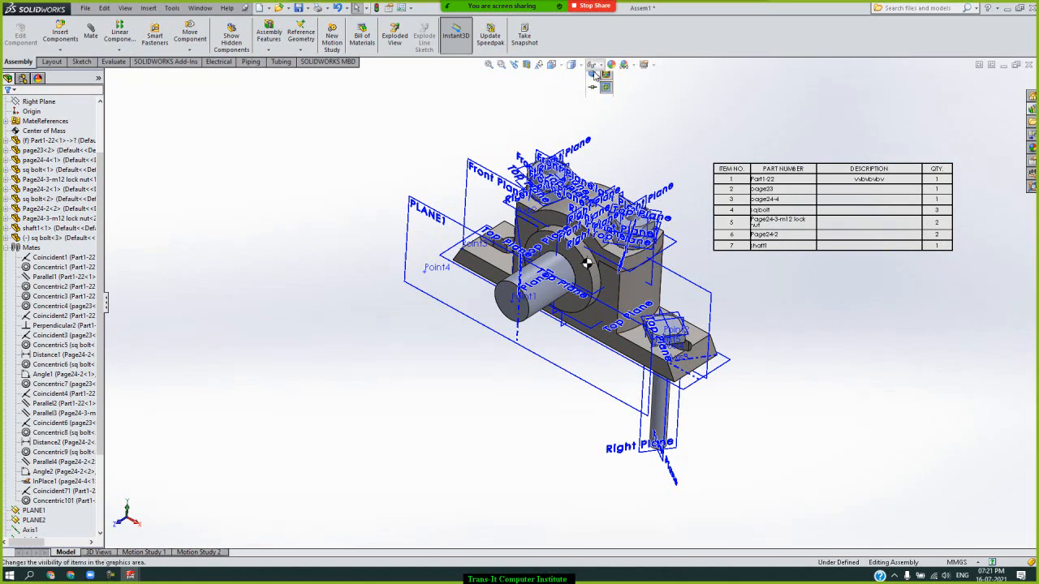
{"action": "left_click", "coordinate": [593, 64]}
{"action": "left_click", "coordinate": [594, 78]}
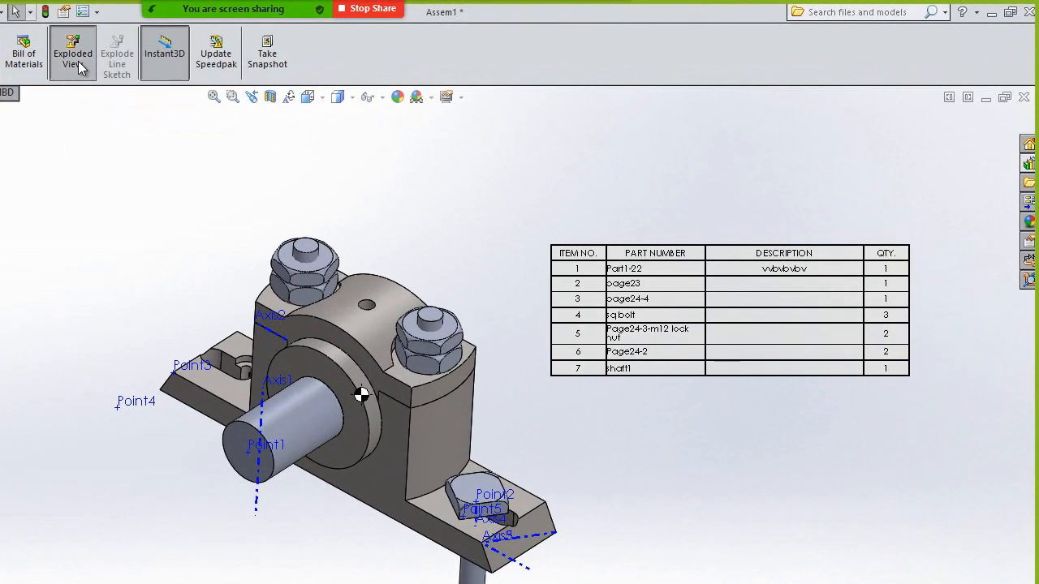
Start an exploded view and move both Page24-3-m12 lock nuts straight up off the bolts as one explode step
{"action": "left_click", "coordinate": [397, 42]}
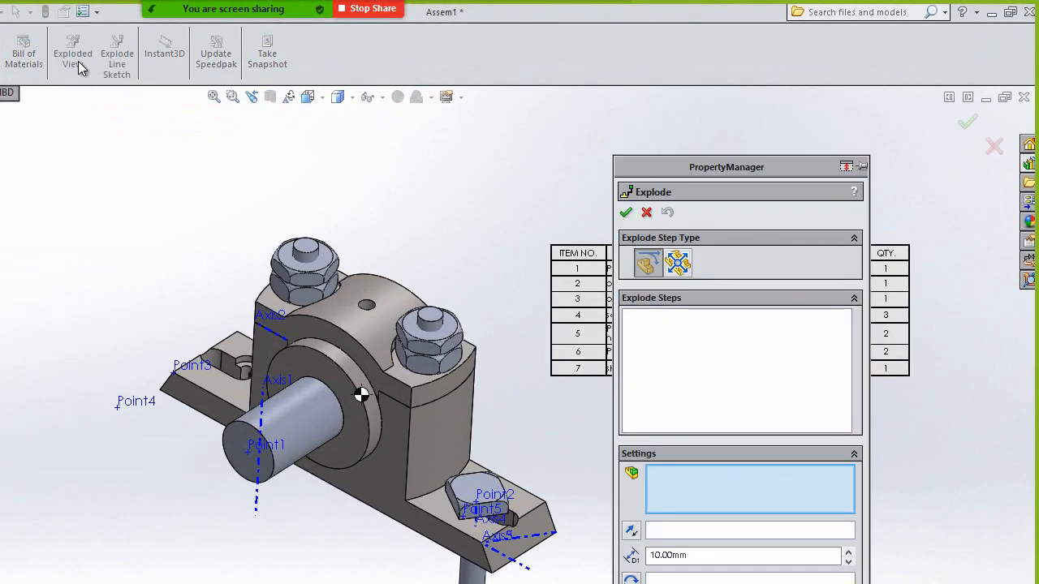
{"action": "left_click", "coordinate": [436, 350]}
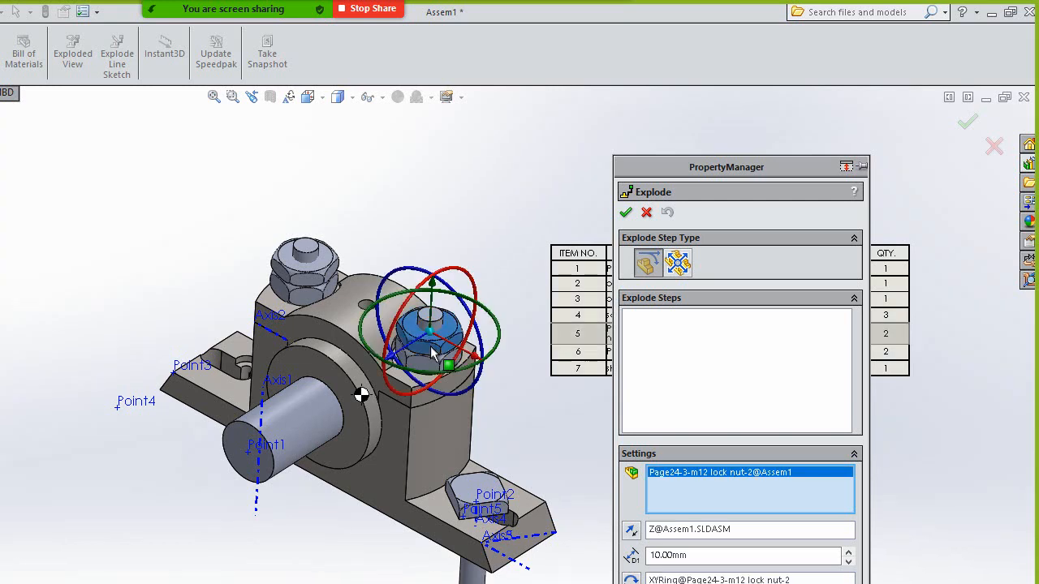
{"action": "left_click", "coordinate": [302, 288]}
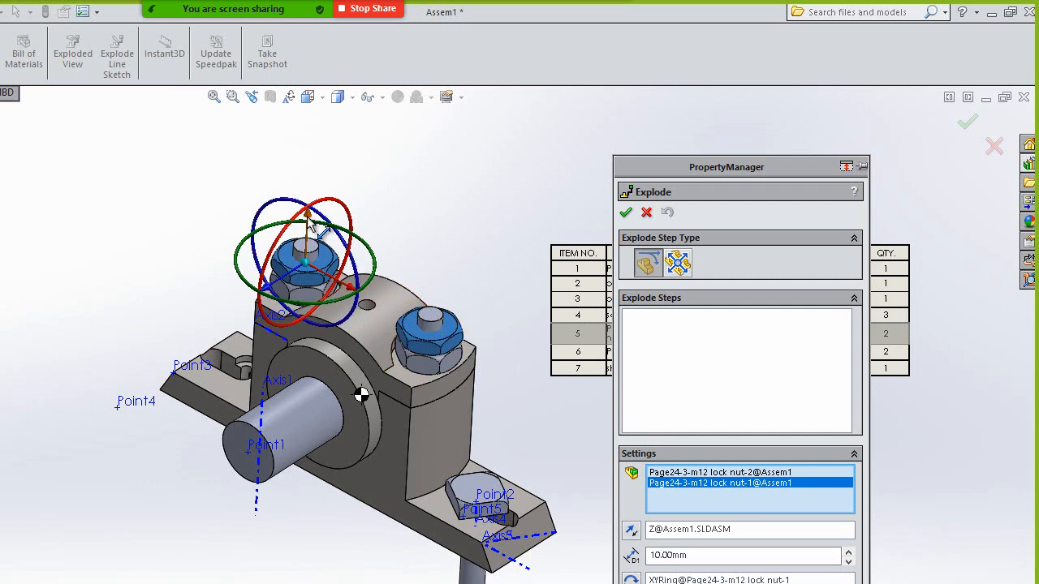
{"action": "left_click_drag", "start_coordinate": [310, 223], "coordinate": [357, 63]}
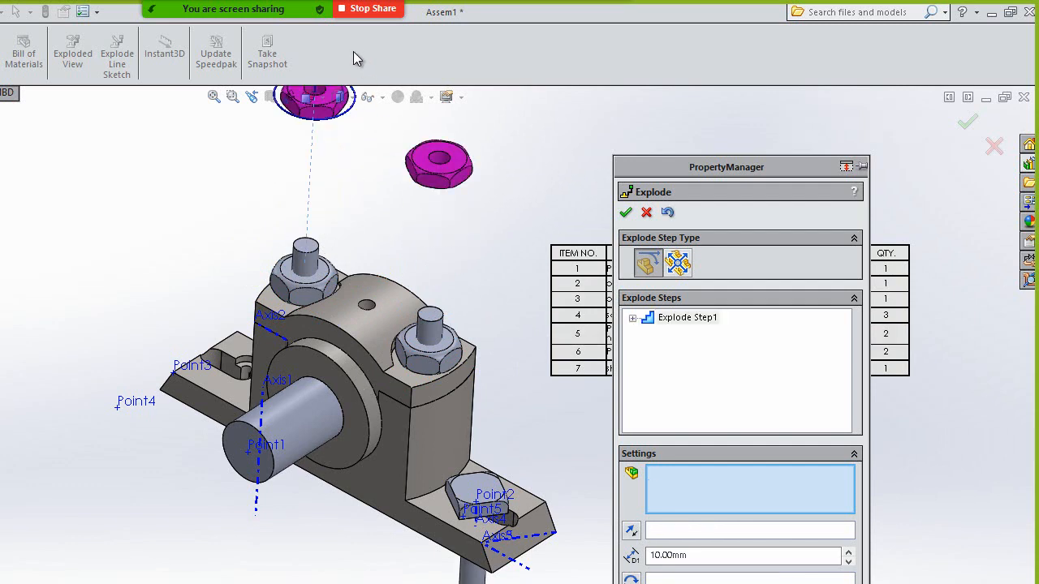
Add an explode step that moves both Page24-2 nuts straight up, keeping them below the lock nuts
{"action": "left_click", "coordinate": [432, 370]}
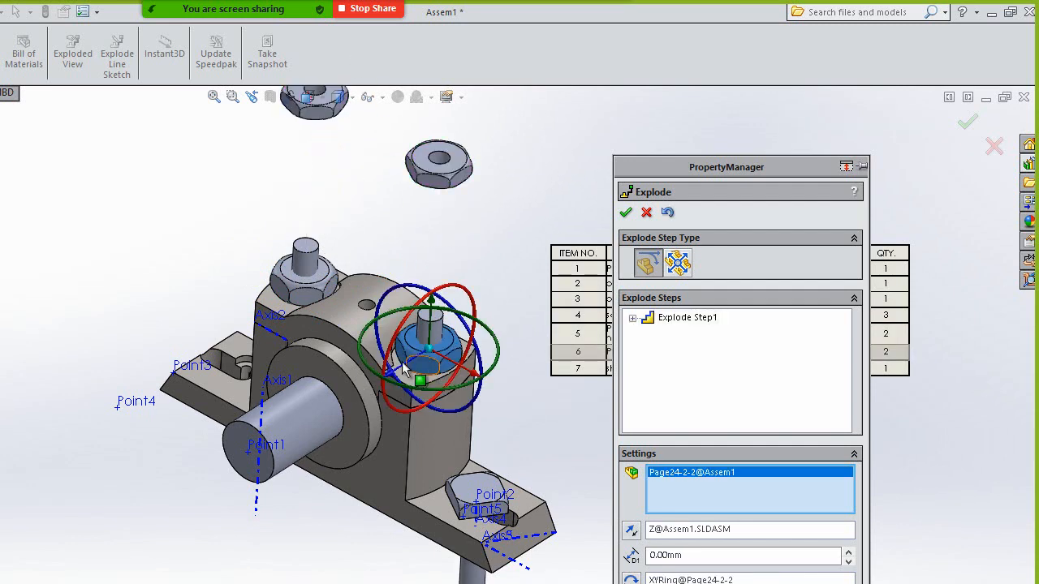
{"action": "left_click", "coordinate": [307, 305]}
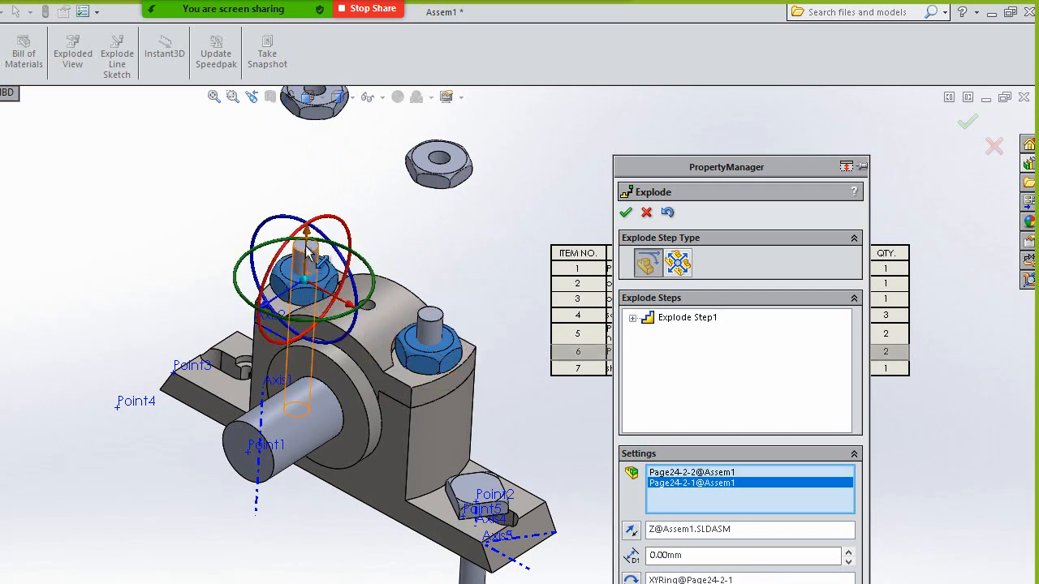
{"action": "left_click_drag", "start_coordinate": [315, 255], "coordinate": [339, 122]}
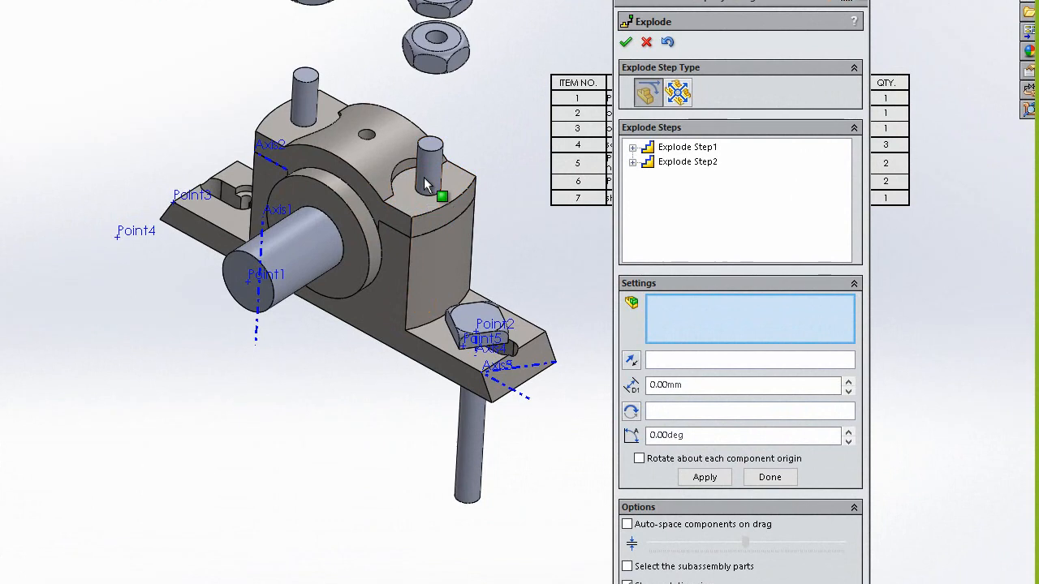
Add an explode step that moves the two sq bolts in the bearing cap straight down below the base
{"action": "left_click", "coordinate": [427, 186]}
{"action": "left_click", "coordinate": [310, 97]}
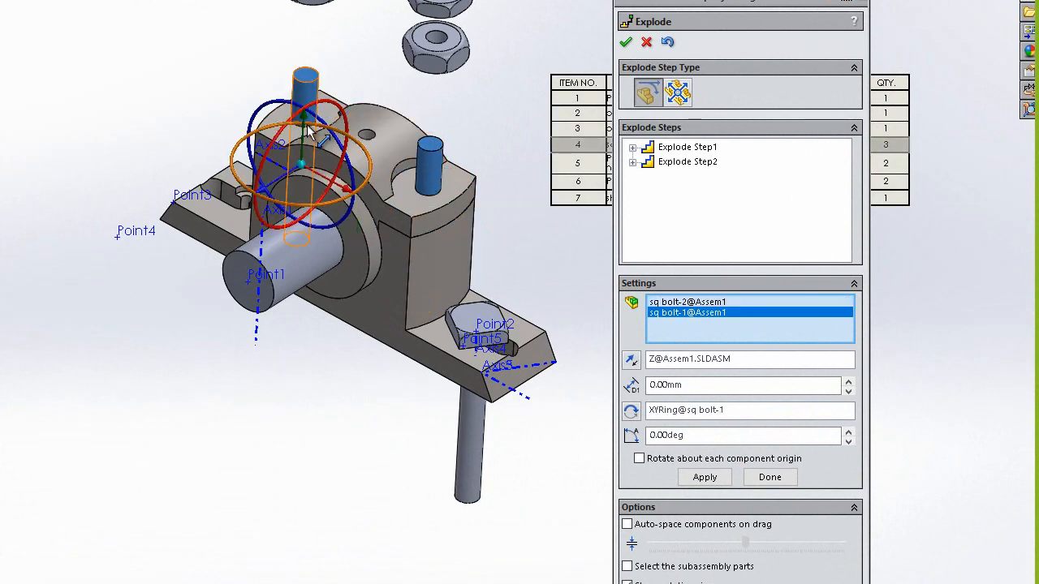
{"action": "left_click_drag", "start_coordinate": [306, 130], "coordinate": [292, 526]}
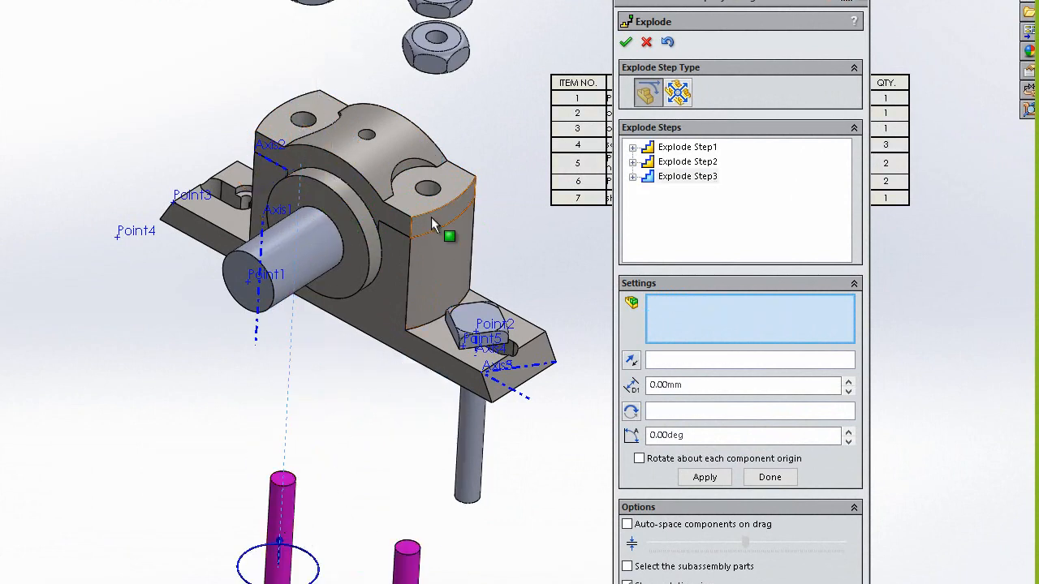
Add explode steps that move the page23 bearing cap straight up and the sq bolt in the base slot straight up above the nuts
{"action": "left_click", "coordinate": [415, 203]}
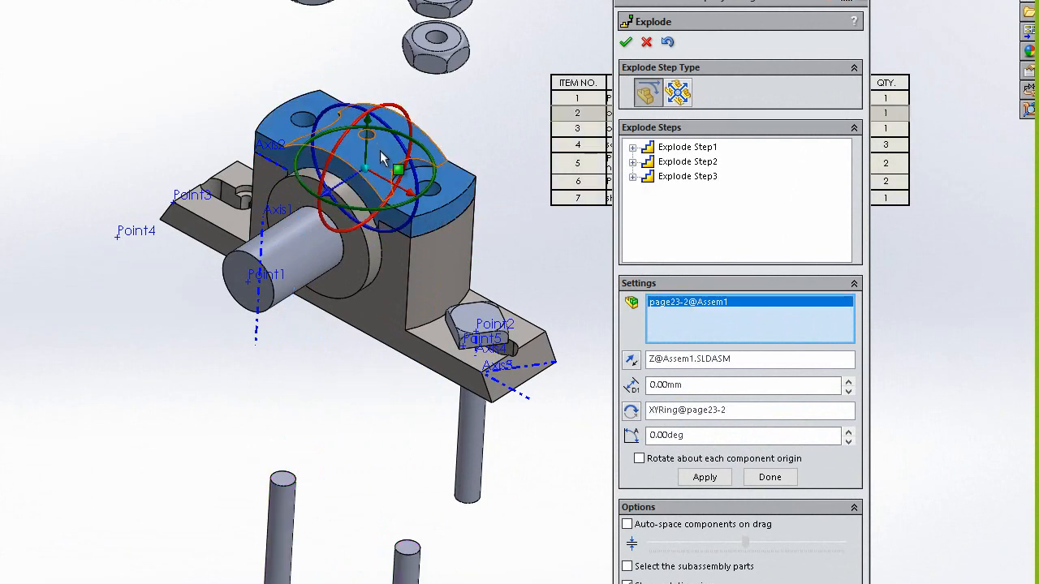
{"action": "left_click_drag", "start_coordinate": [368, 128], "coordinate": [402, 63]}
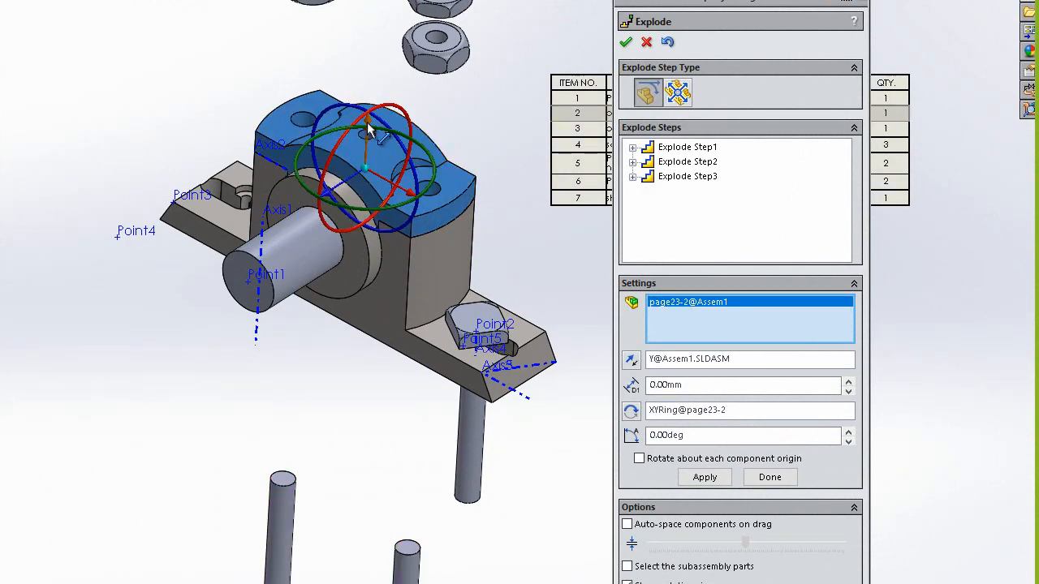
{"action": "left_click_drag", "start_coordinate": [587, 145], "coordinate": [588, 146]}
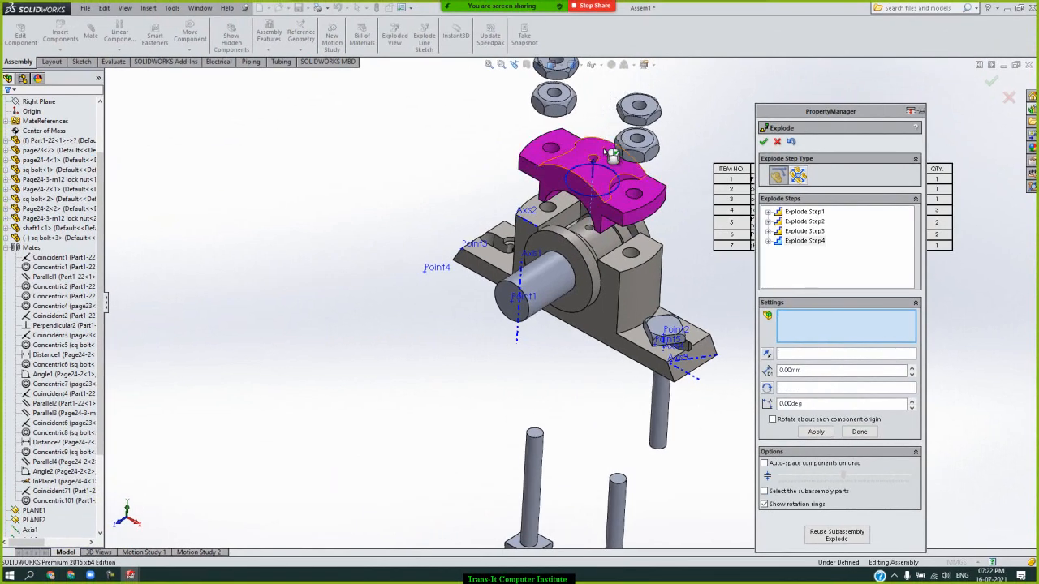
{"action": "left_click", "coordinate": [670, 329]}
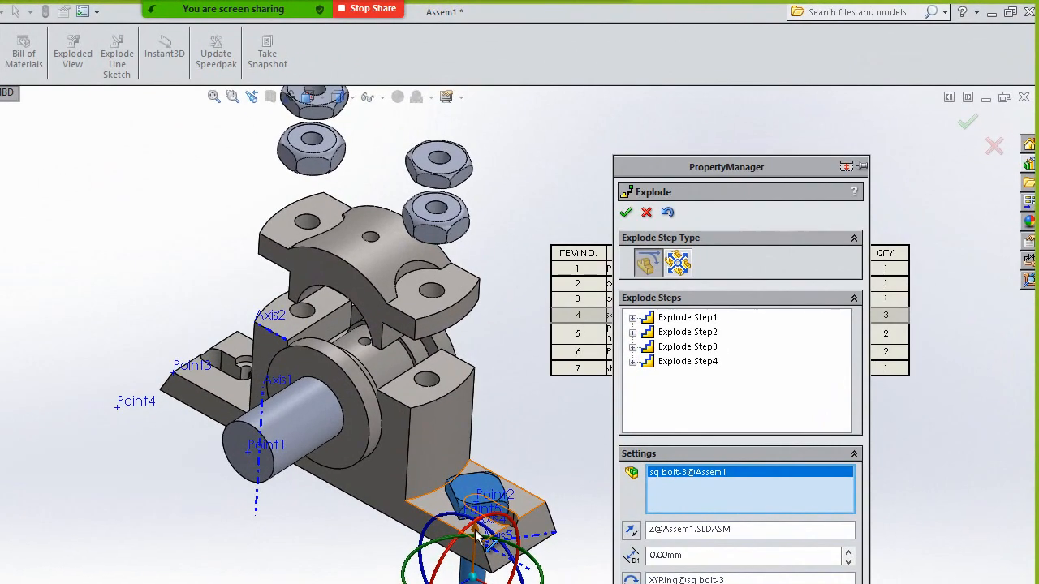
{"action": "left_click_drag", "start_coordinate": [477, 536], "coordinate": [501, 106]}
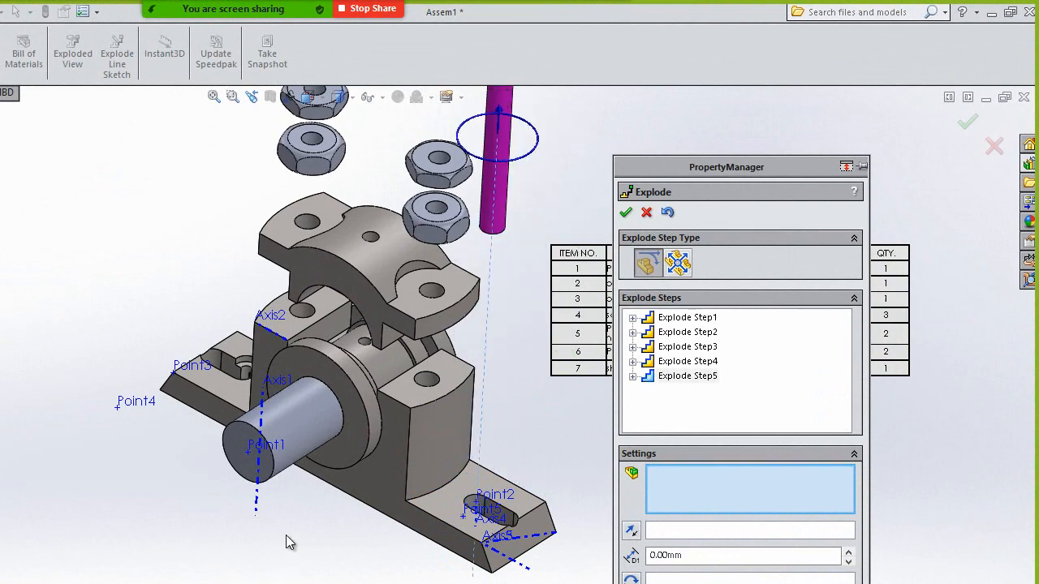
Add explode steps that pull the shaft forward along its axis and lower the Part1-22 base below the bush, and accept the exploded view
{"action": "left_click", "coordinate": [306, 443]}
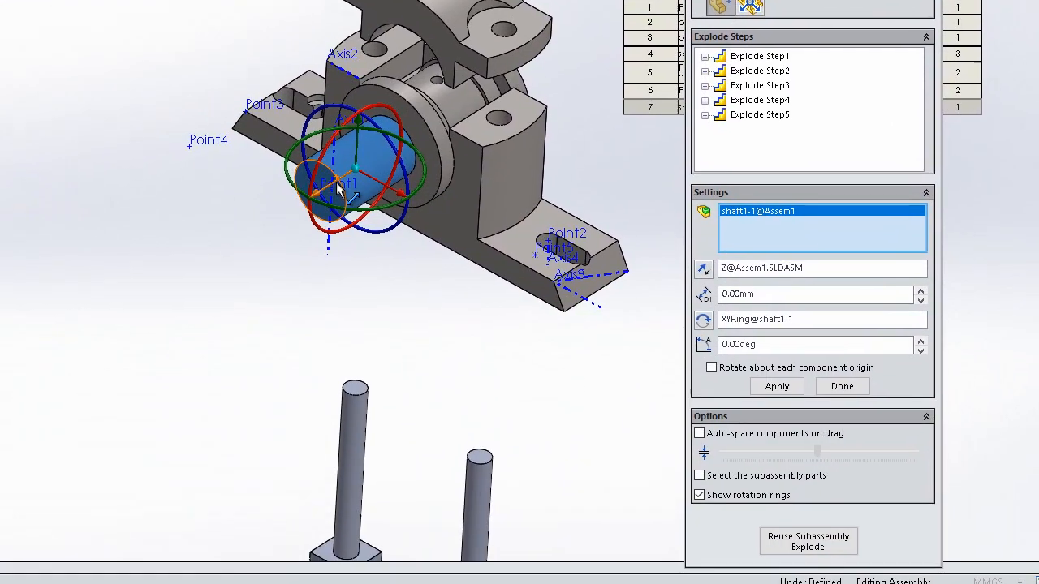
{"action": "left_click_drag", "start_coordinate": [340, 187], "coordinate": [59, 336]}
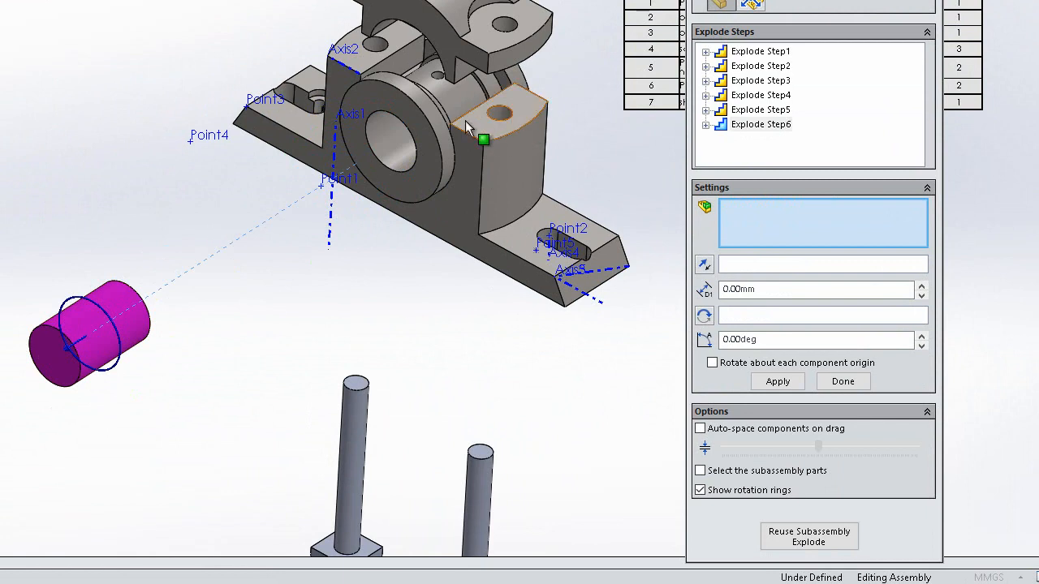
{"action": "left_click", "coordinate": [471, 176]}
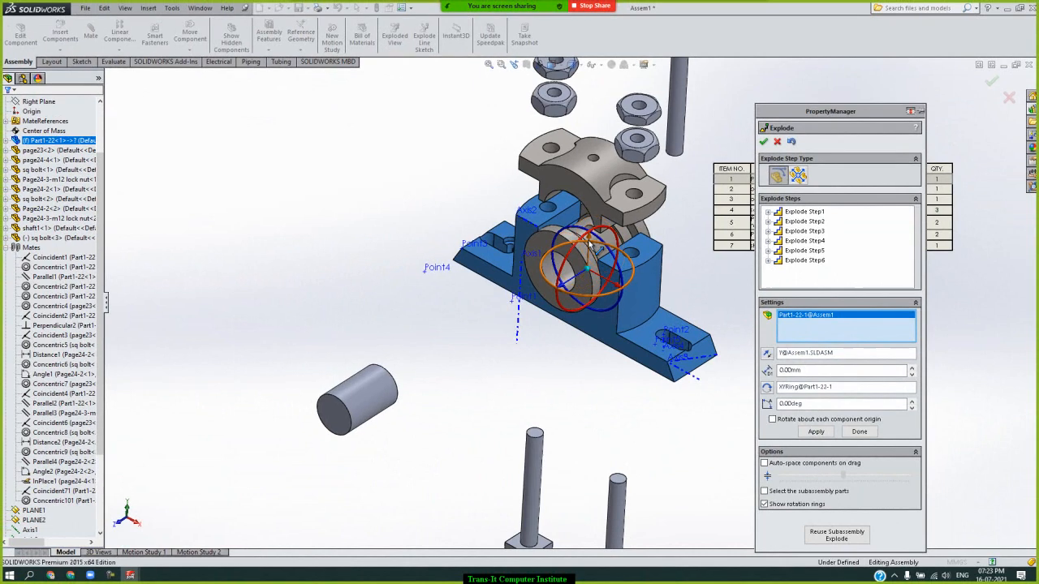
{"action": "left_click_drag", "start_coordinate": [573, 232], "coordinate": [582, 341]}
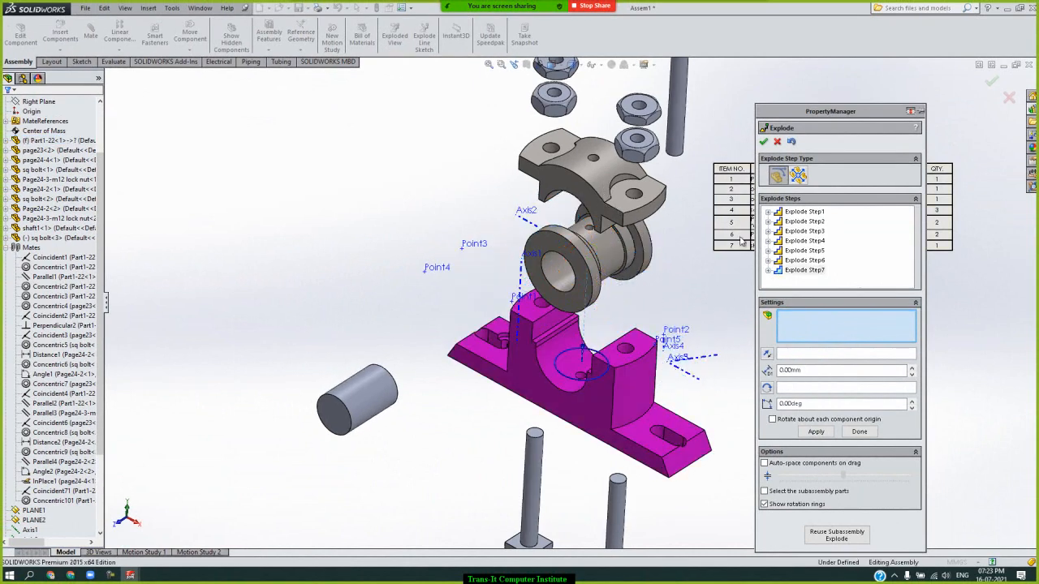
{"action": "left_click", "coordinate": [763, 143]}
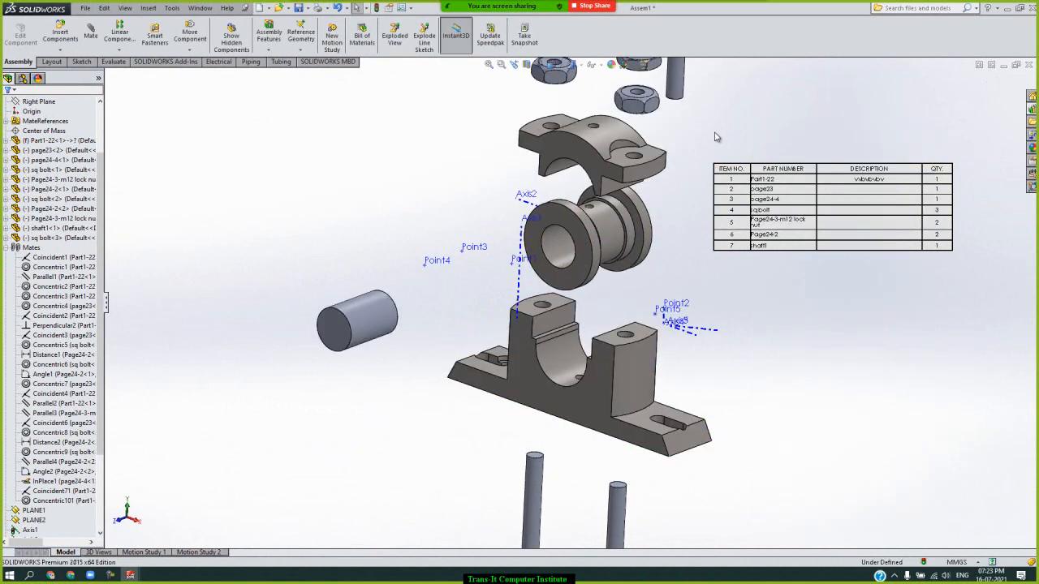
Create an explode line sketch routing one line through a lock nut, the nut beneath it, the cap, bush, base and matching lower sq bolt
{"action": "scroll", "coordinate": [710, 142], "scroll_direction": "up", "scroll_amount": 3}
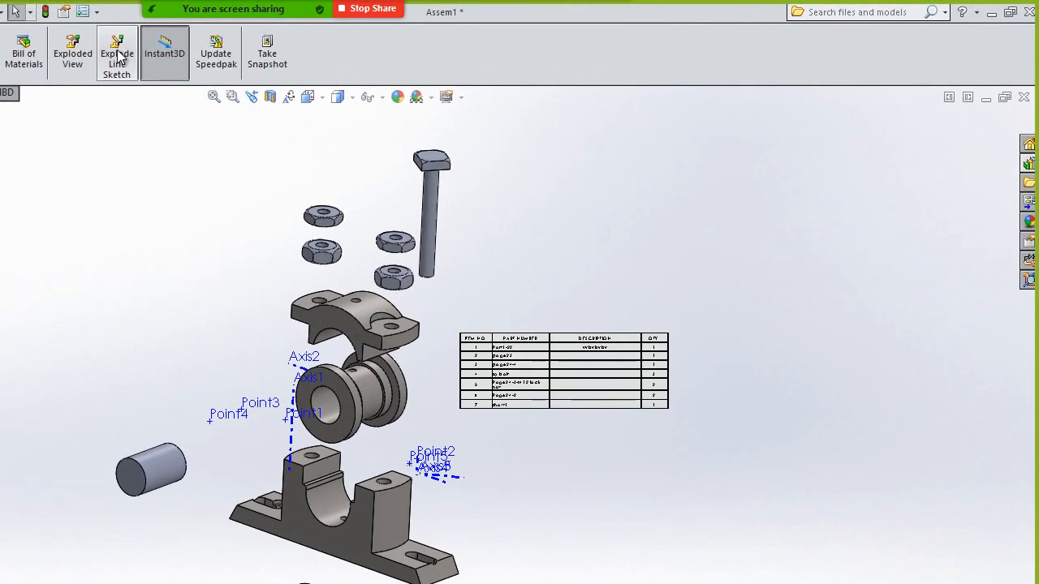
{"action": "left_click", "coordinate": [425, 39]}
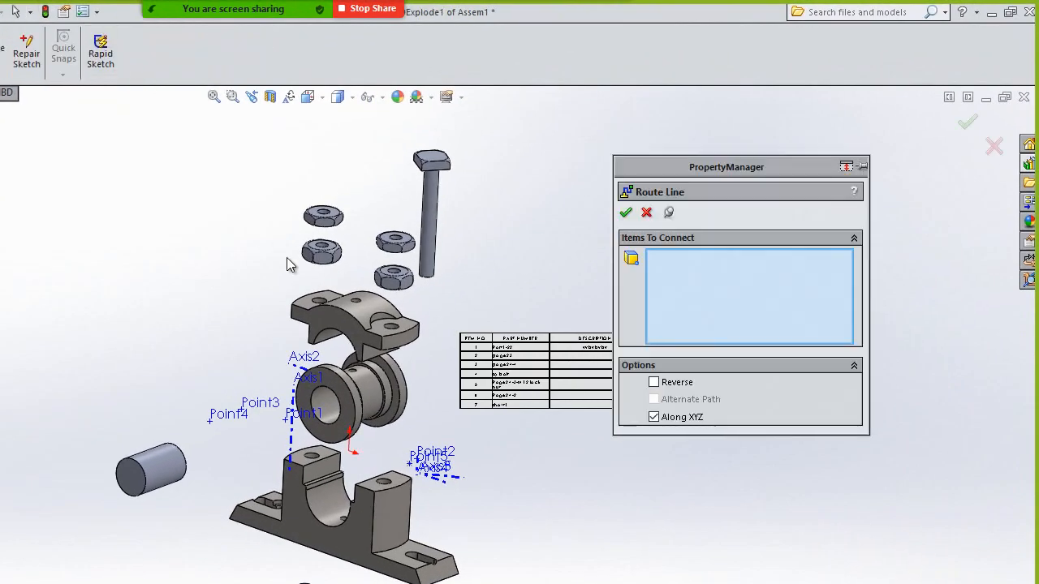
{"action": "left_click", "coordinate": [404, 241]}
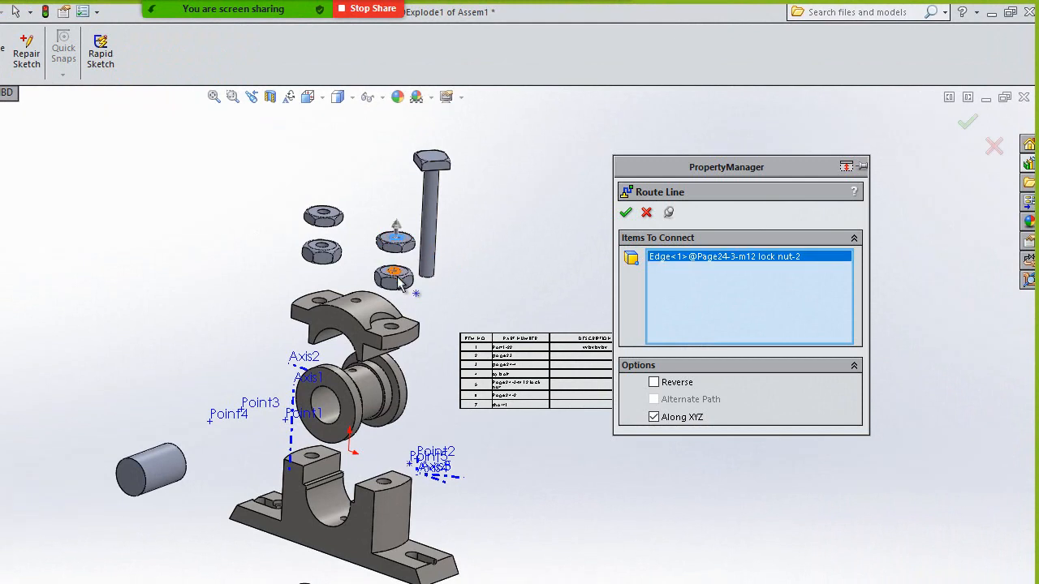
{"action": "left_click", "coordinate": [398, 277]}
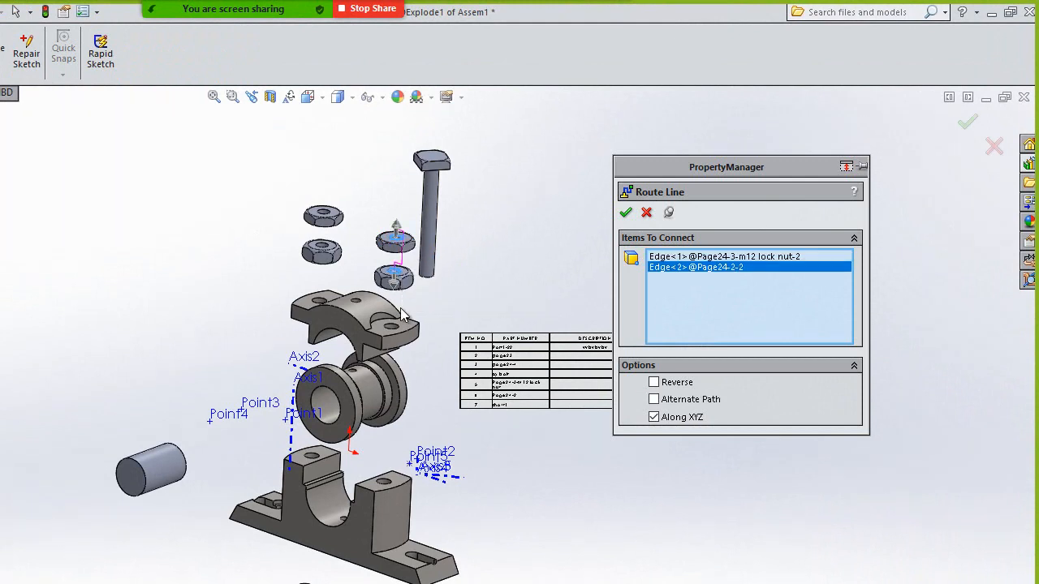
{"action": "left_click", "coordinate": [397, 328]}
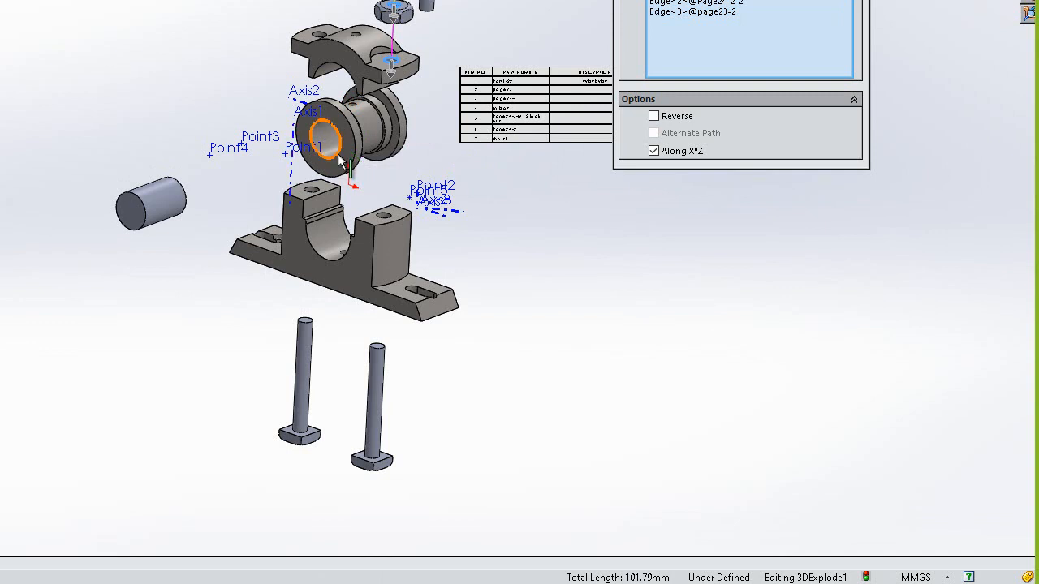
{"action": "left_click", "coordinate": [339, 168]}
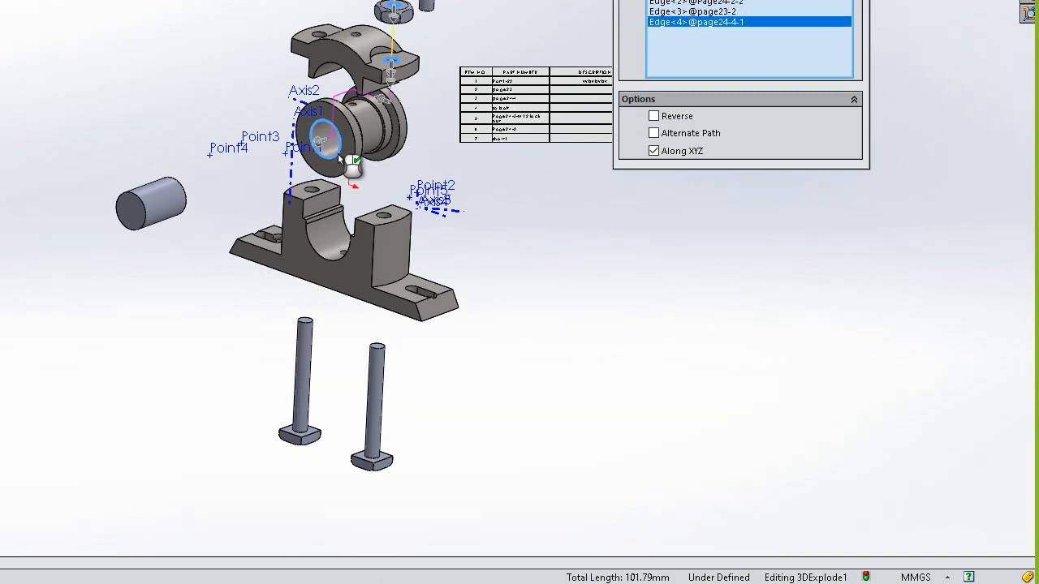
{"action": "left_click", "coordinate": [389, 216]}
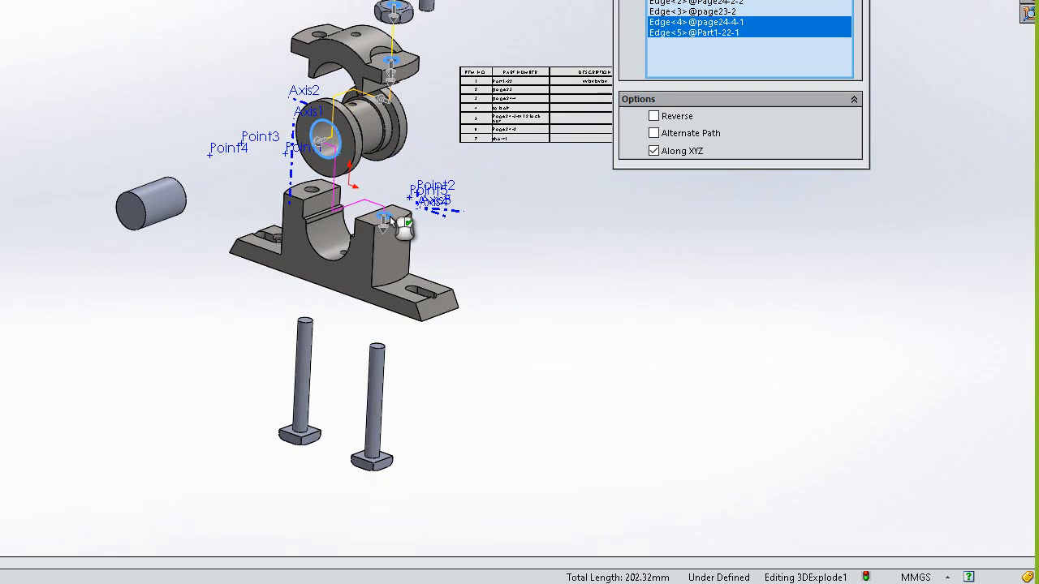
{"action": "left_click", "coordinate": [379, 357]}
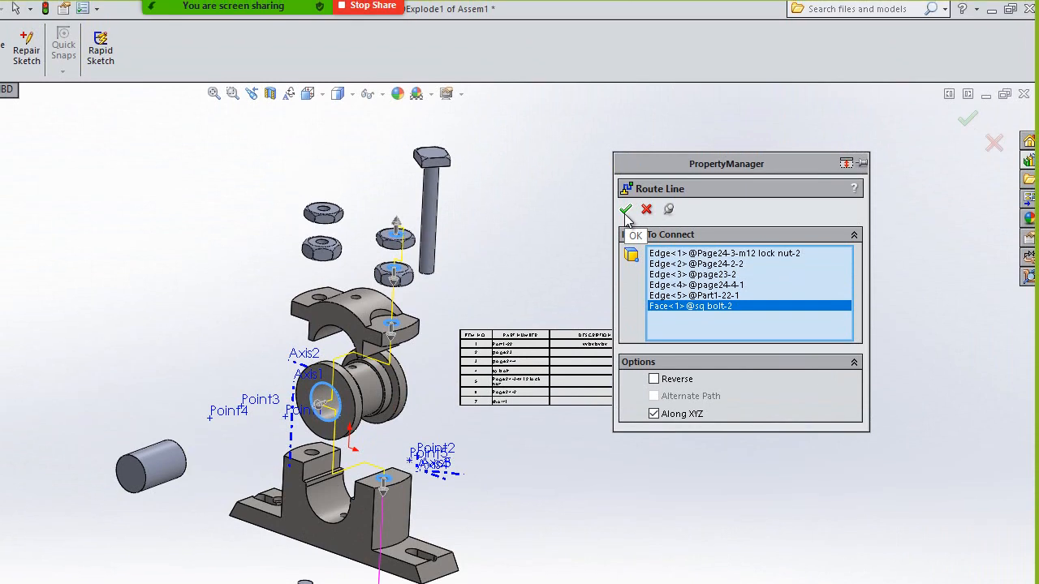
{"action": "left_click", "coordinate": [626, 127]}
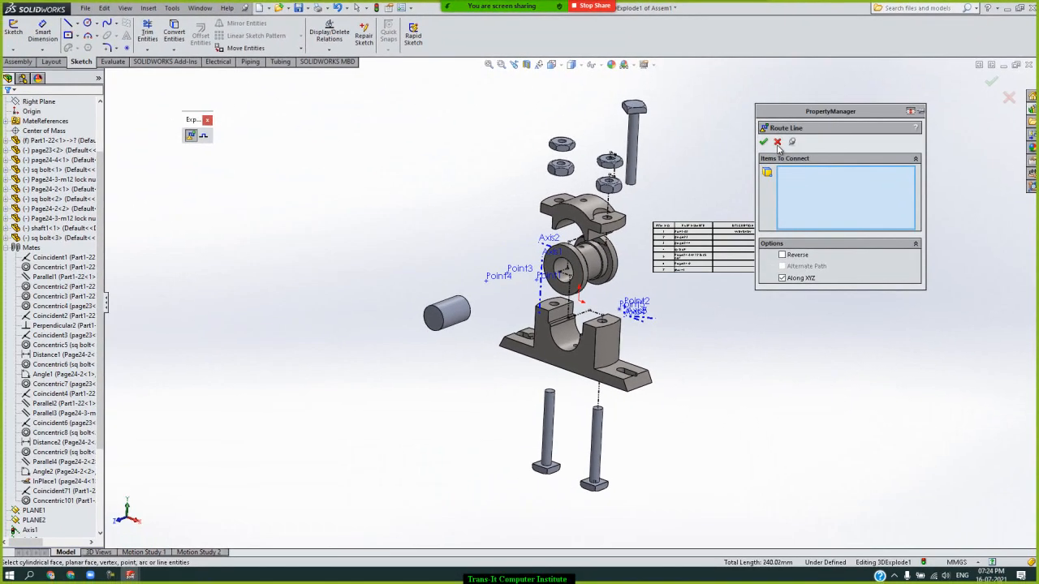
{"action": "left_click", "coordinate": [646, 211]}
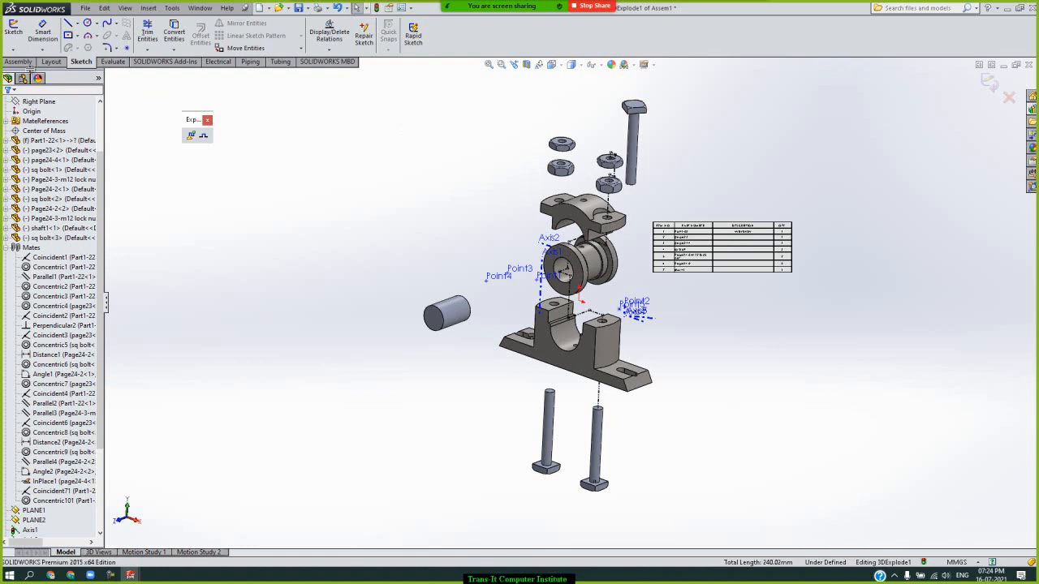
{"action": "left_click", "coordinate": [19, 62]}
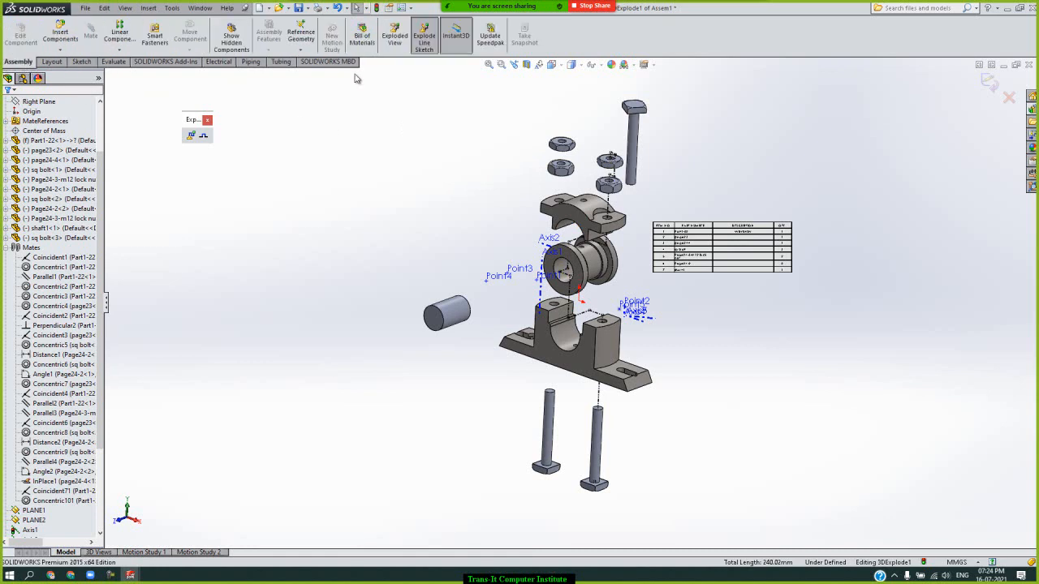
{"action": "left_click", "coordinate": [988, 81]}
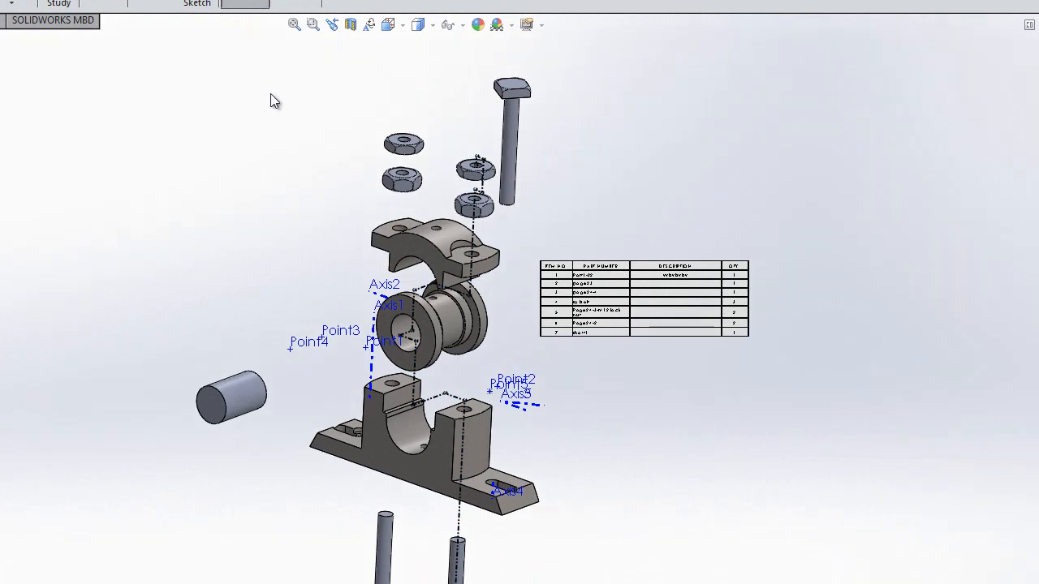
{"action": "left_click", "coordinate": [241, 2]}
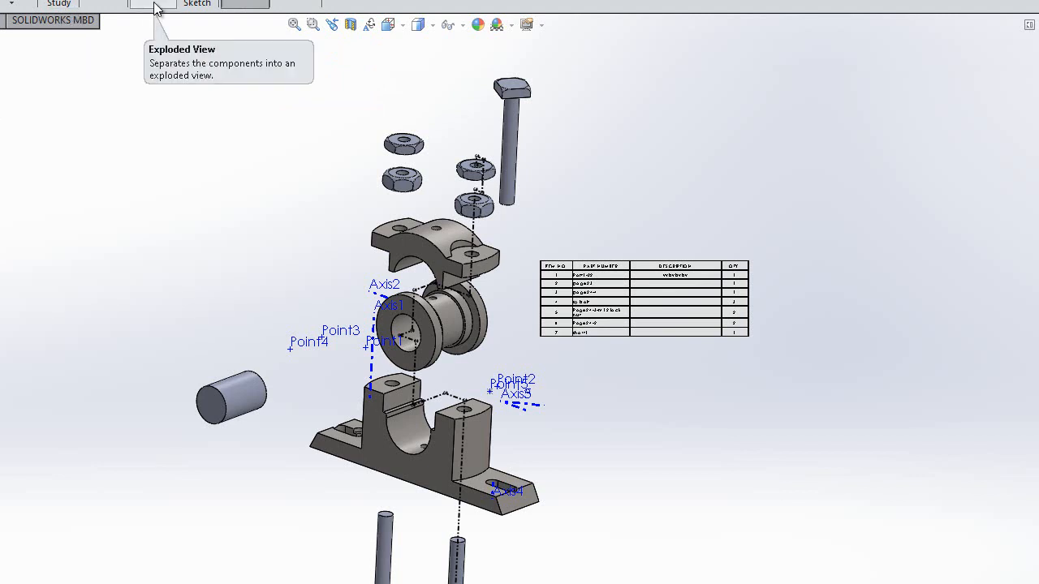
{"action": "left_click", "coordinate": [14, 5]}
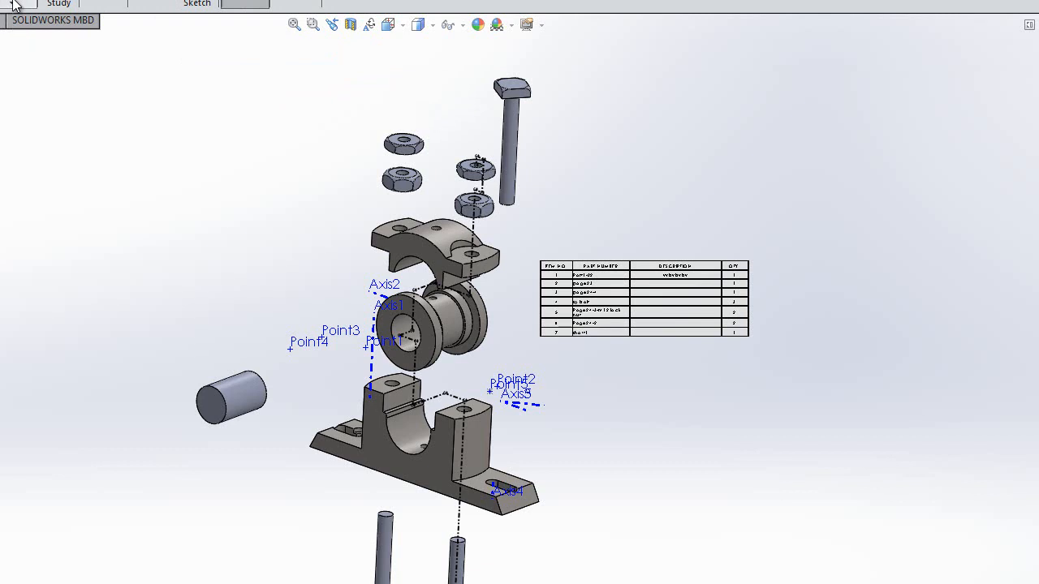
{"action": "left_click", "coordinate": [14, 5]}
{"action": "left_click", "coordinate": [14, 3]}
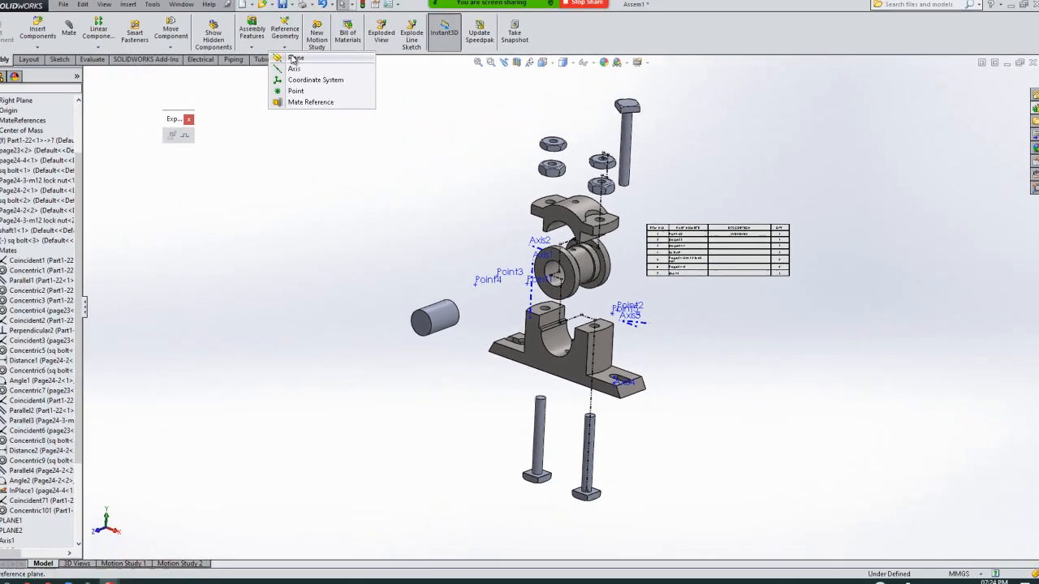
{"action": "left_click", "coordinate": [23, 17]}
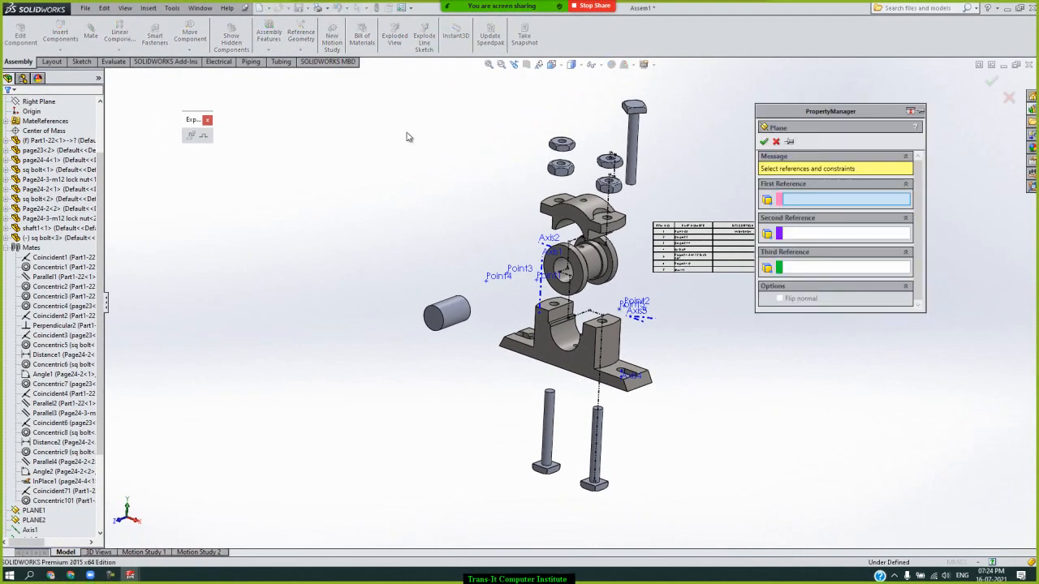
{"action": "left_click", "coordinate": [586, 351]}
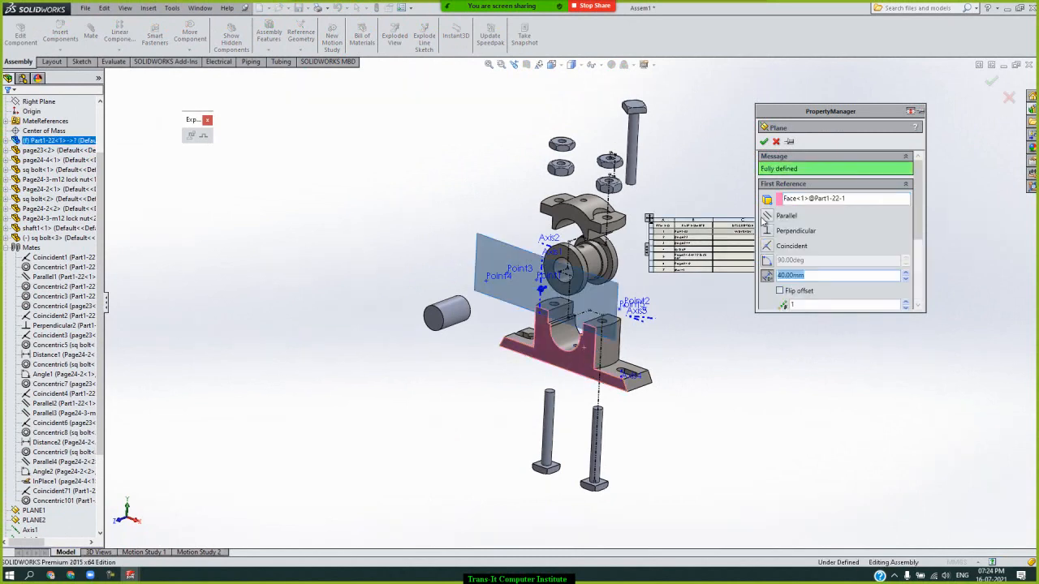
{"action": "left_click", "coordinate": [777, 141]}
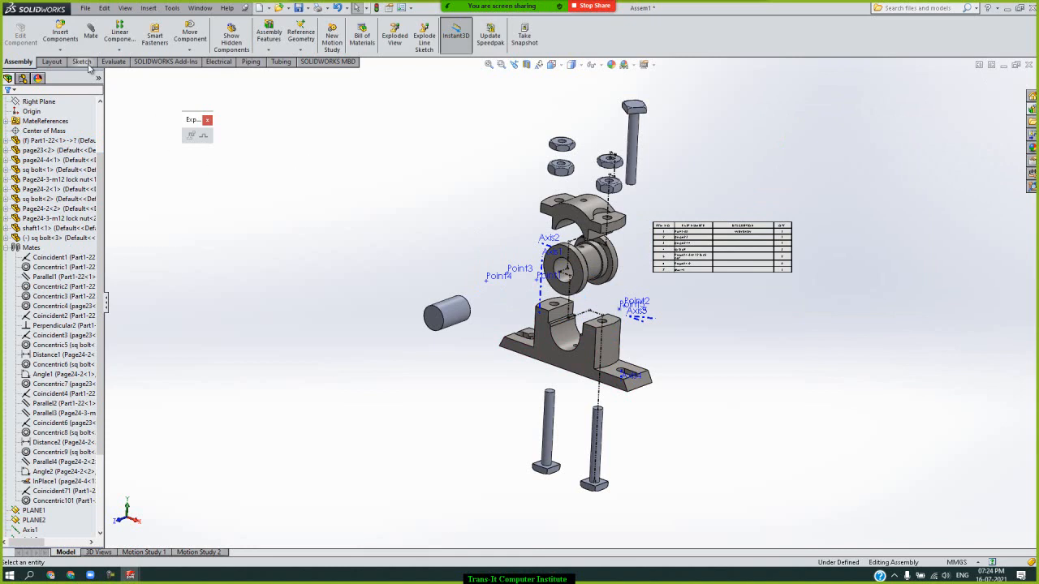
{"action": "left_click", "coordinate": [88, 63]}
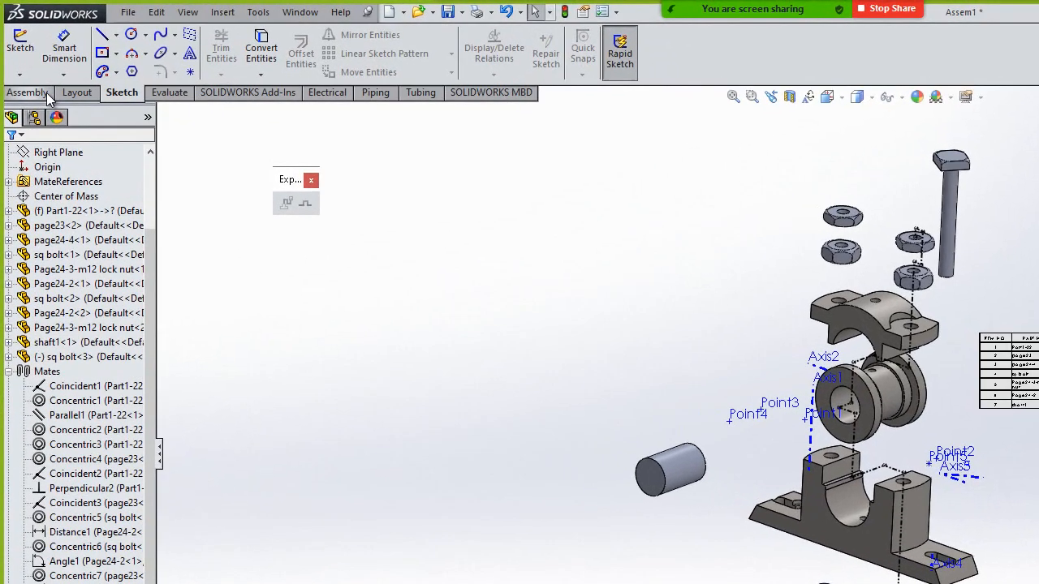
{"action": "left_click", "coordinate": [47, 94]}
Display the Instant3D dimensions of the raised sq bolt's shank and inspect the properties of its length dimension
{"action": "mouse_move", "coordinate": [672, 60]}
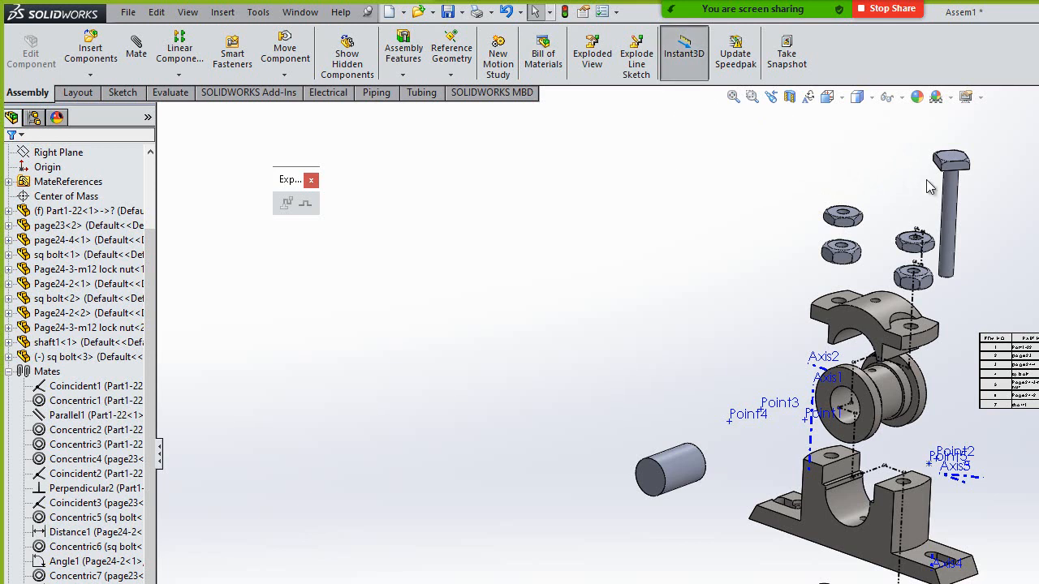
{"action": "left_click", "coordinate": [954, 208]}
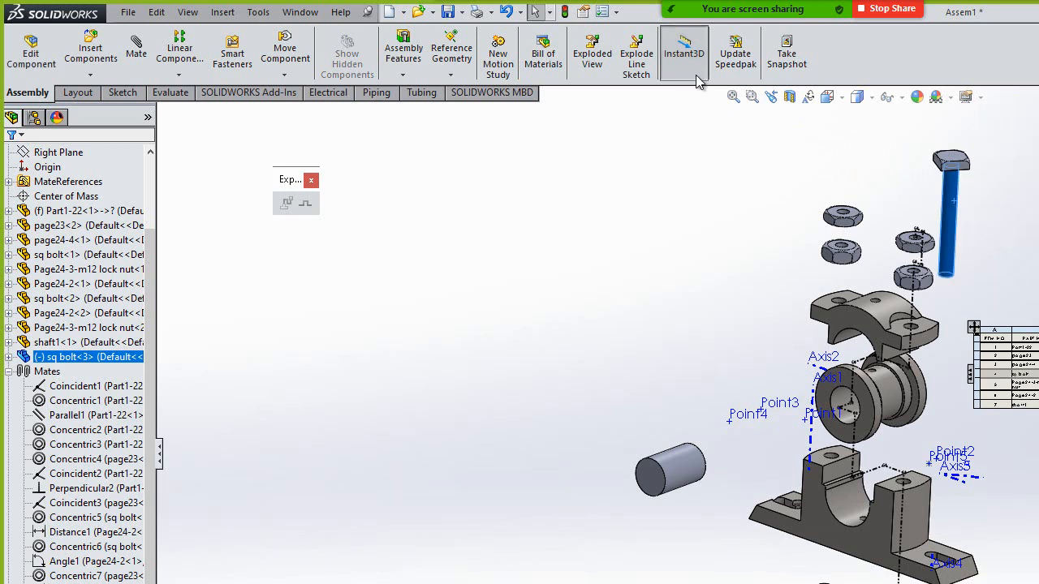
{"action": "left_click", "coordinate": [951, 242]}
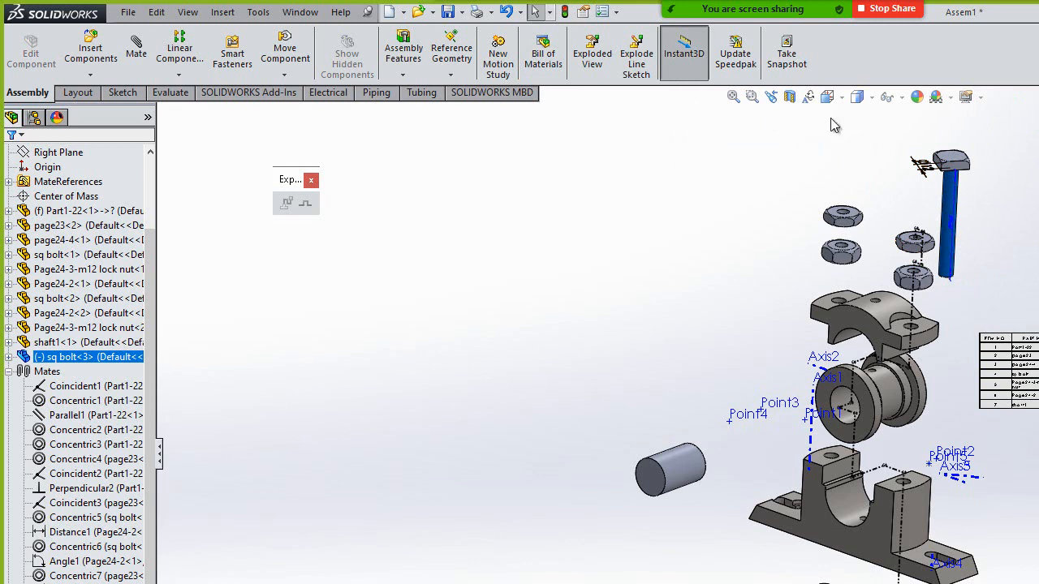
{"action": "left_click", "coordinate": [752, 100]}
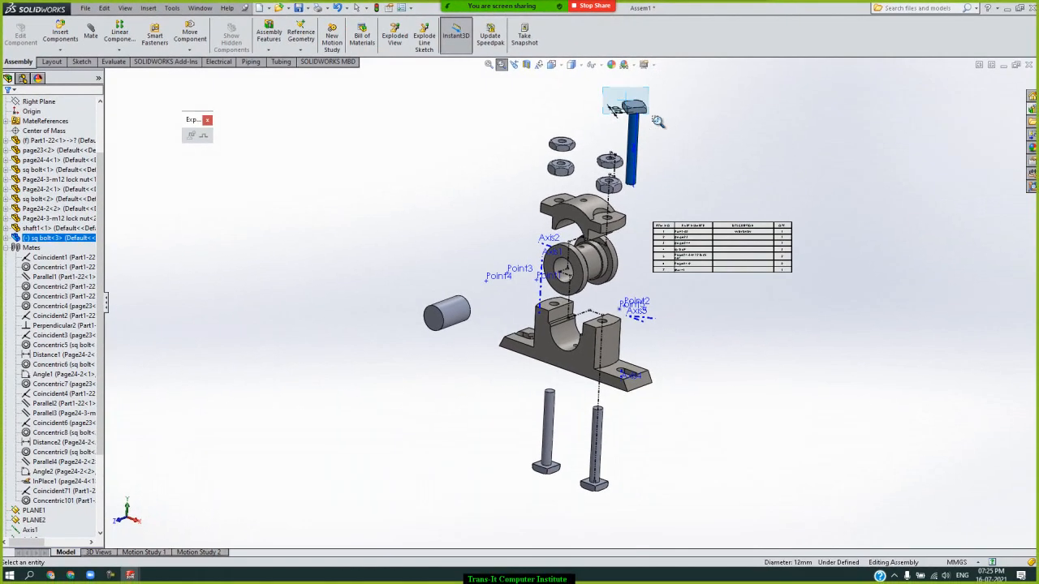
{"action": "left_click_drag", "start_coordinate": [901, 129], "coordinate": [981, 276]}
{"action": "left_click_drag", "start_coordinate": [656, 185], "coordinate": [655, 186]}
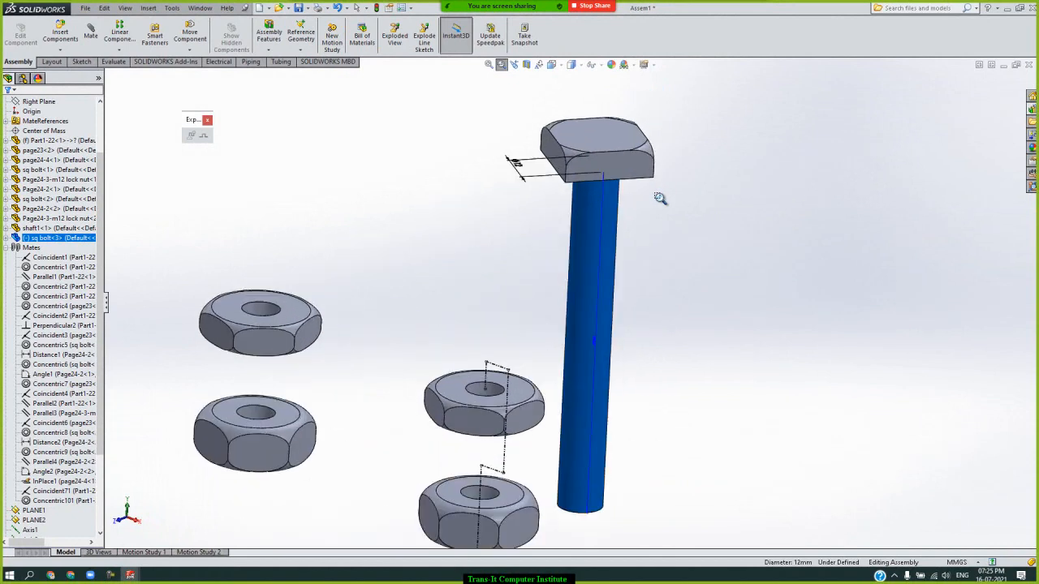
{"action": "key", "text": "Right"}
{"action": "key", "text": "Right"}
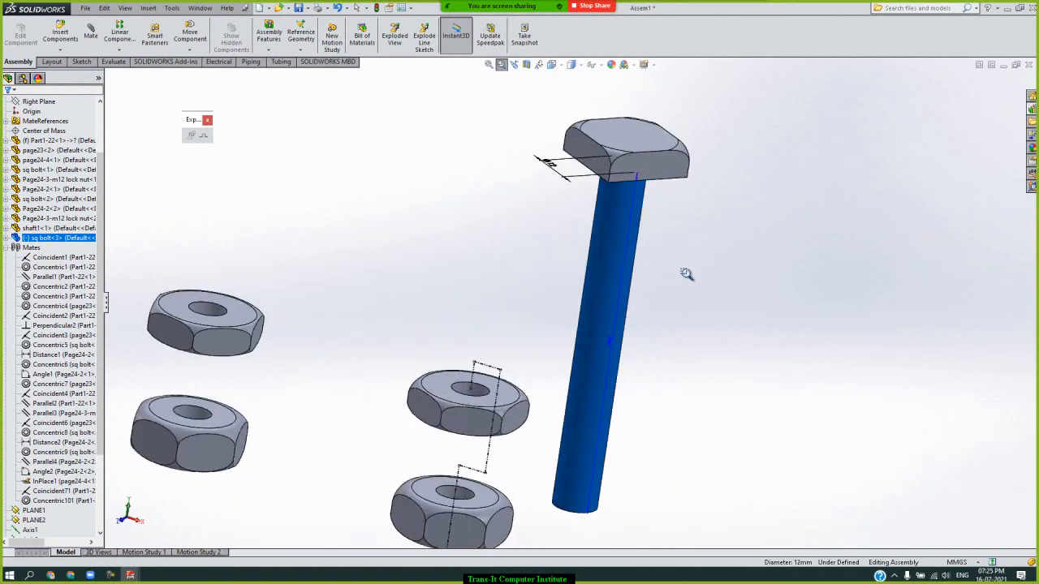
{"action": "key", "text": "Escape"}
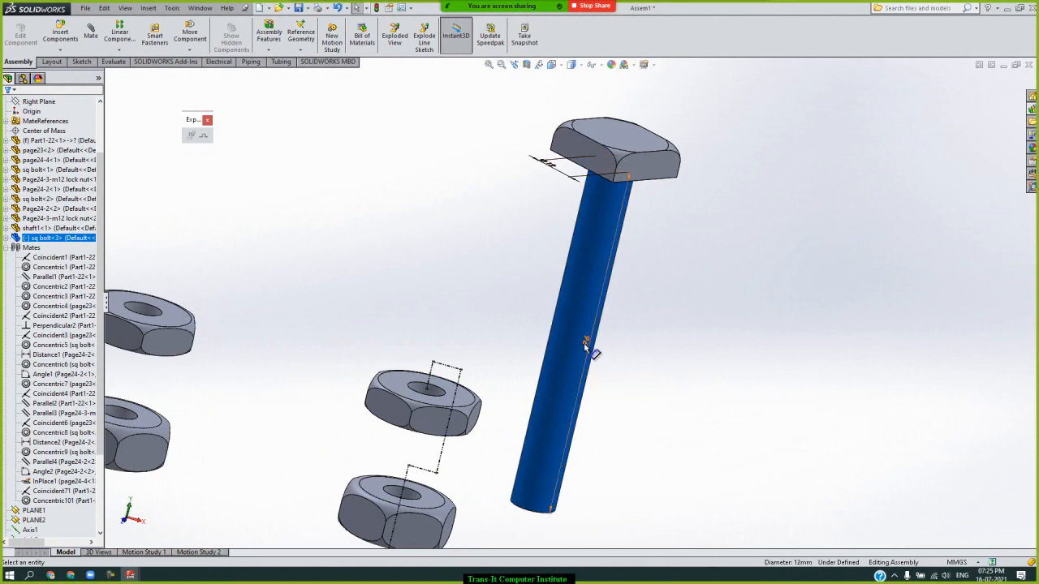
{"action": "left_click", "coordinate": [559, 520]}
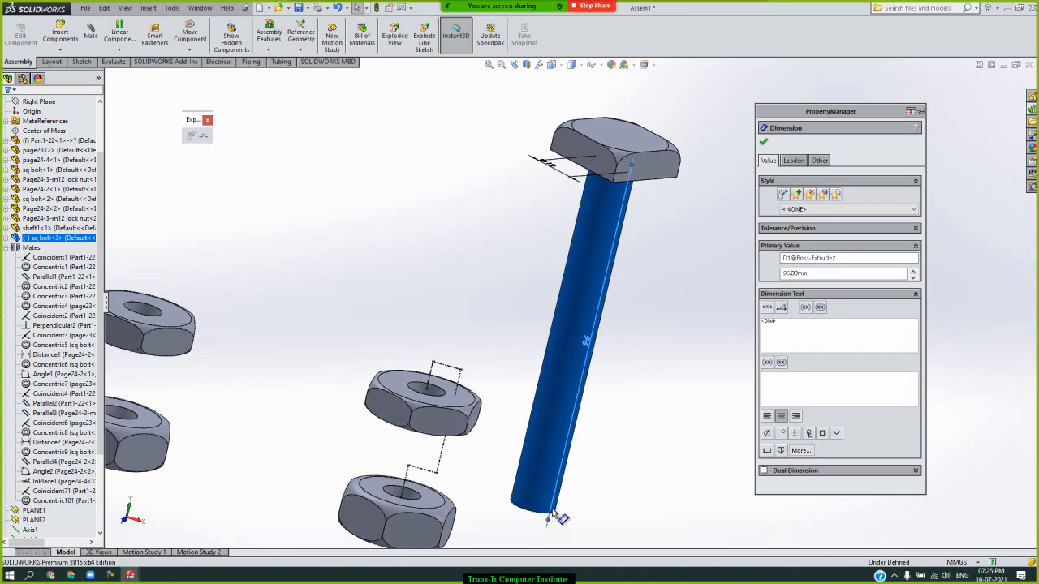
{"action": "left_click", "coordinate": [762, 144]}
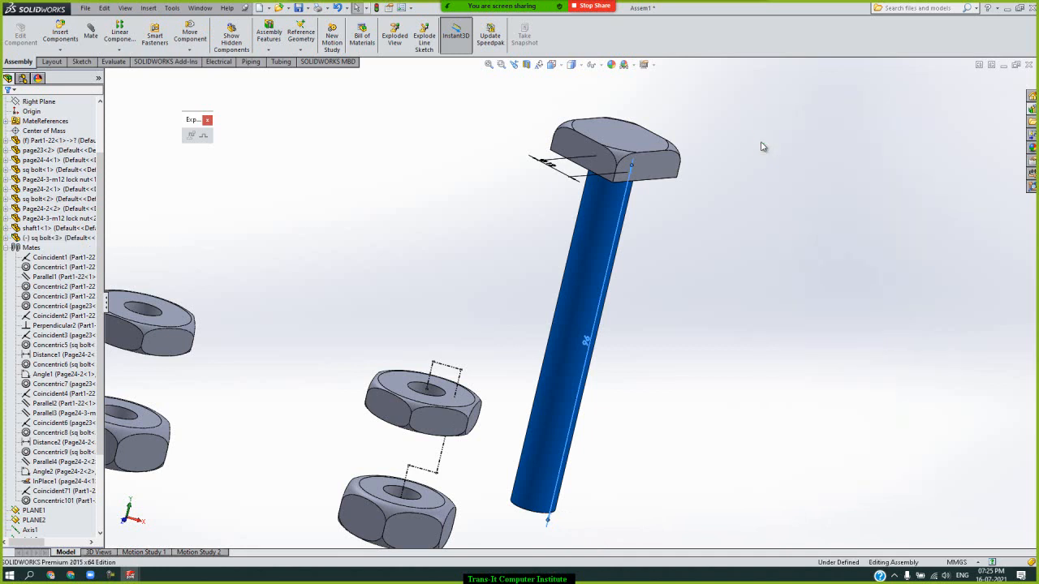
Open the raised sq bolt as a part in its own window
{"action": "left_click", "coordinate": [583, 244]}
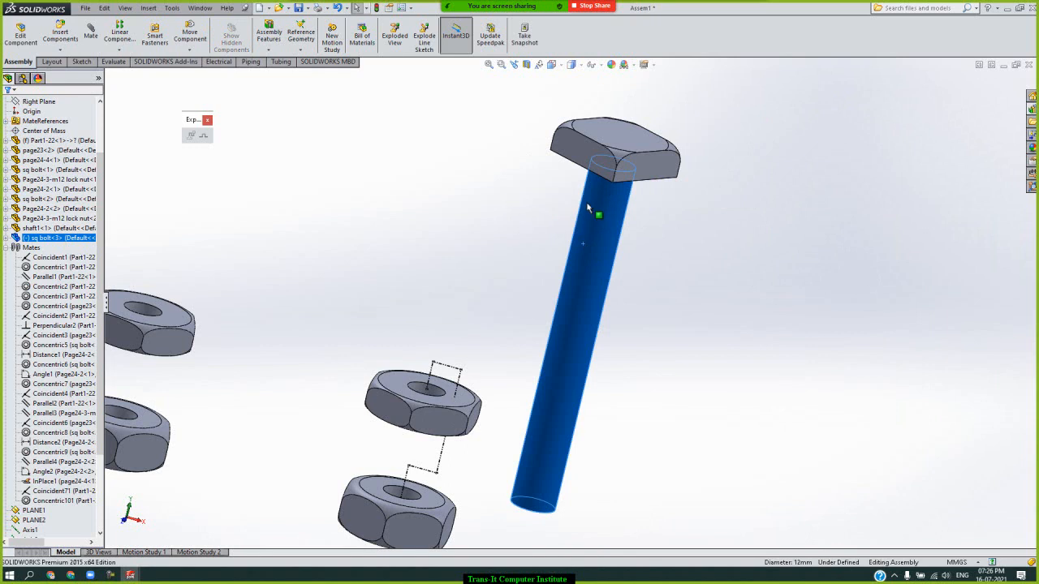
{"action": "right_click", "coordinate": [595, 204]}
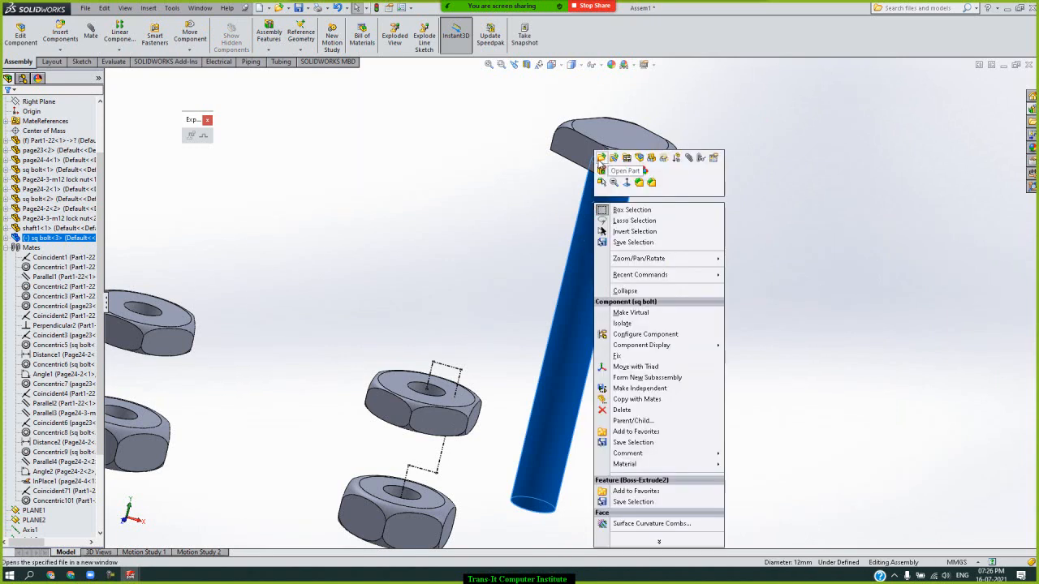
{"action": "left_click", "coordinate": [600, 161]}
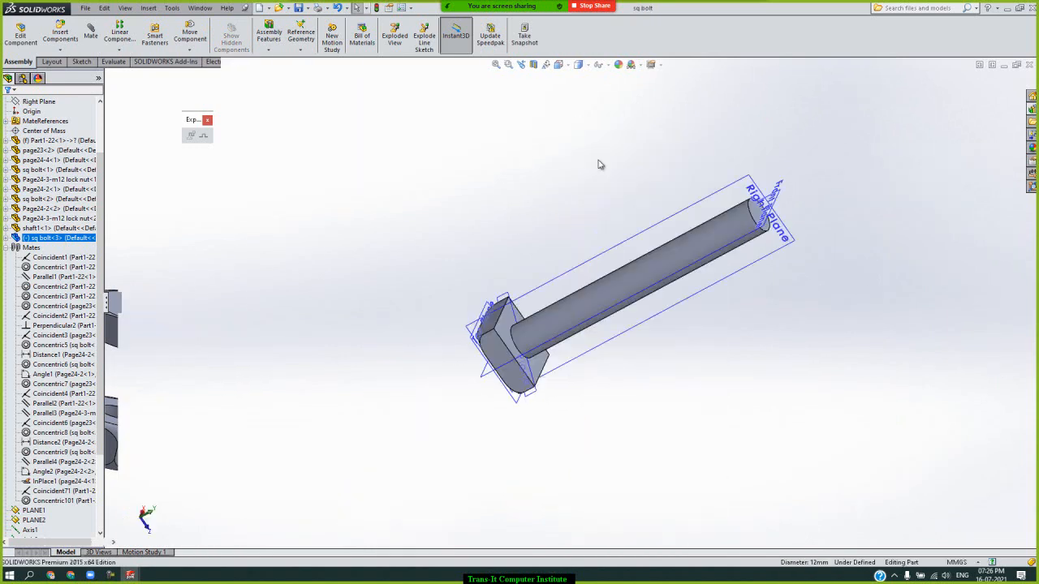
Stretch the shank extrusion with Instant3D by pulling its end face outward to about 118 mm and further along the bolt axis
{"action": "left_click", "coordinate": [634, 277]}
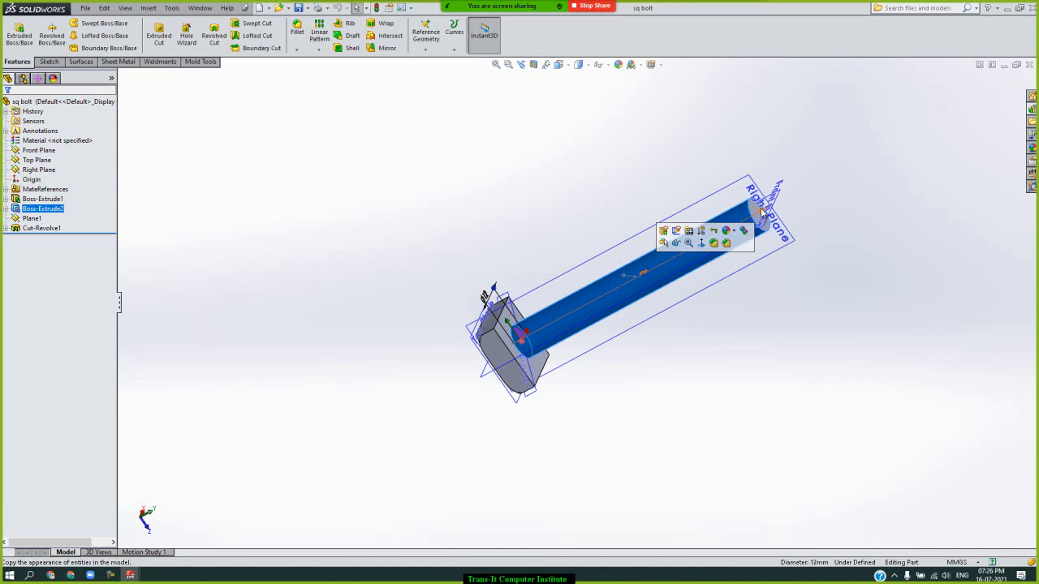
{"action": "middle_click_drag", "start_coordinate": [761, 213], "coordinate": [768, 218]}
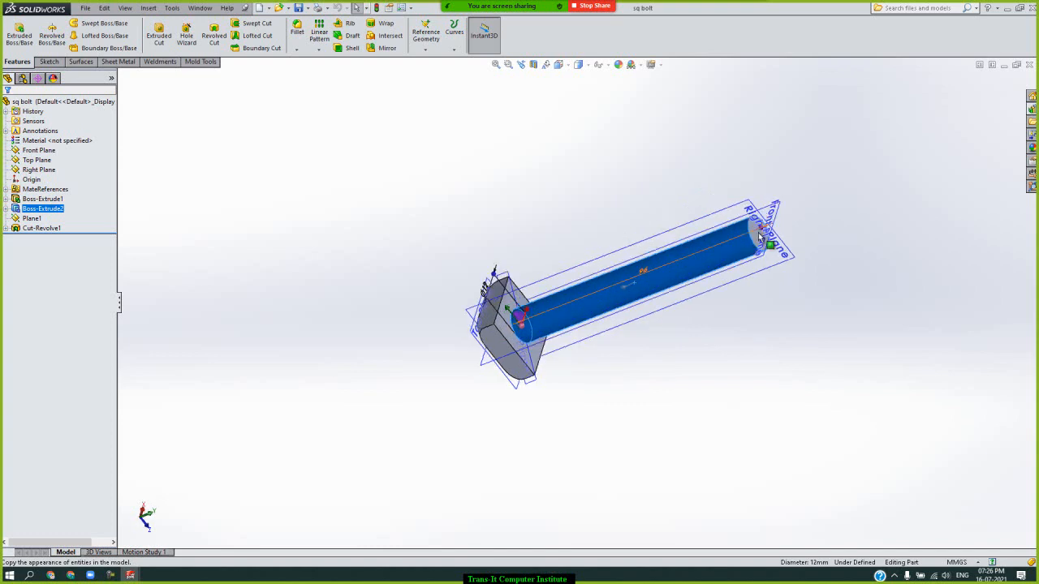
{"action": "left_click", "coordinate": [761, 230]}
{"action": "left_click_drag", "start_coordinate": [763, 230], "coordinate": [814, 214]}
{"action": "key", "text": "Down"}
{"action": "key", "text": "Down"}
{"action": "key", "text": "Down"}
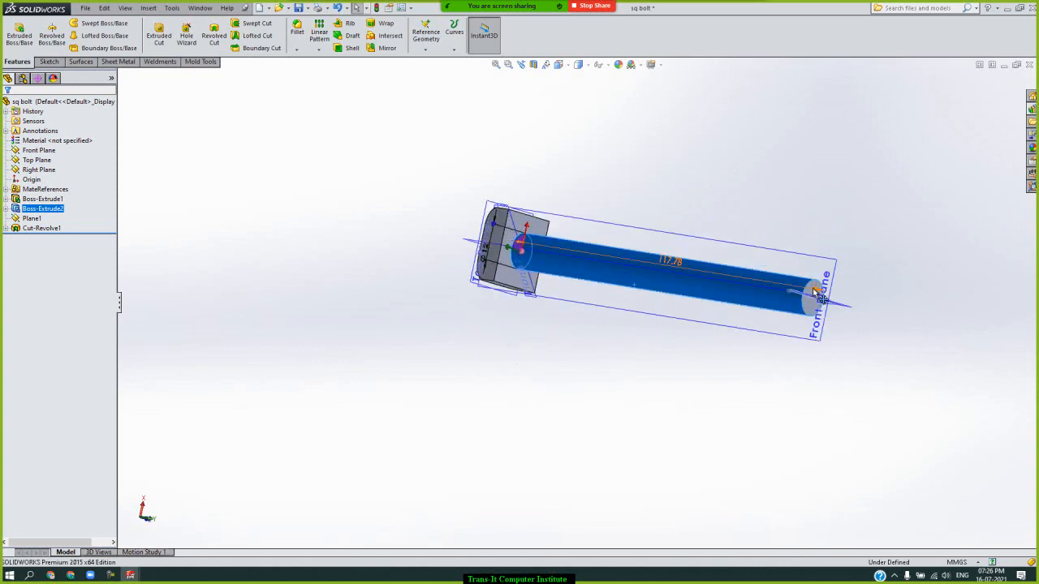
{"action": "left_click_drag", "start_coordinate": [821, 297], "coordinate": [845, 318]}
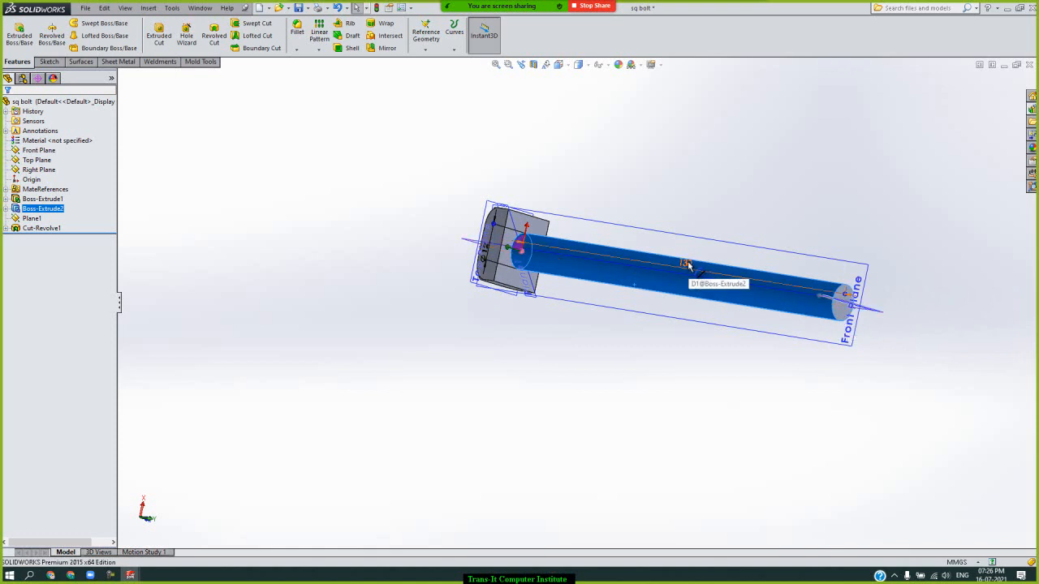
{"action": "left_click", "coordinate": [481, 34]}
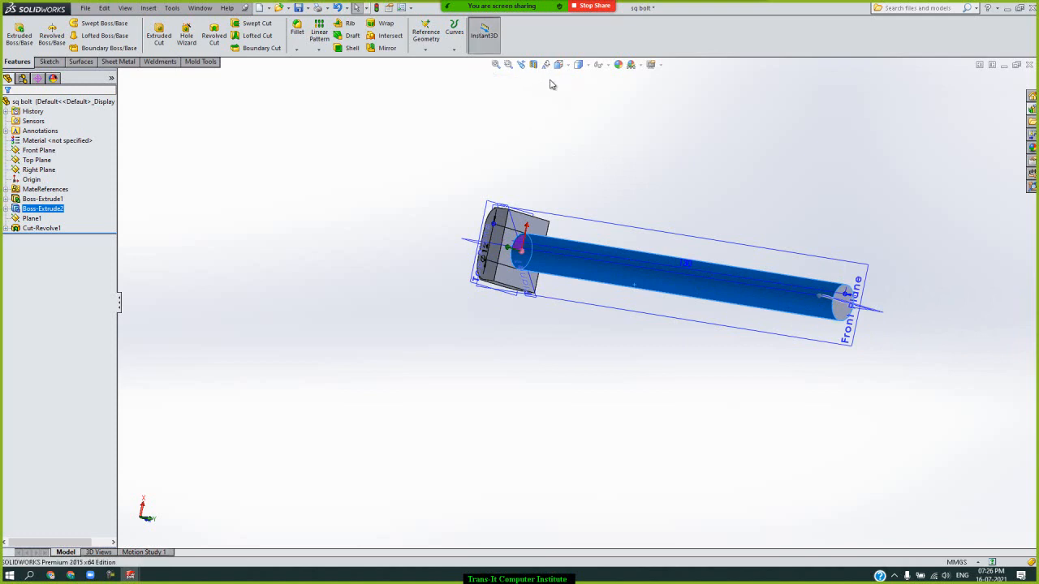
Close the sq bolt part without saving and discard its changes in the assembly
{"action": "left_click", "coordinate": [1033, 65]}
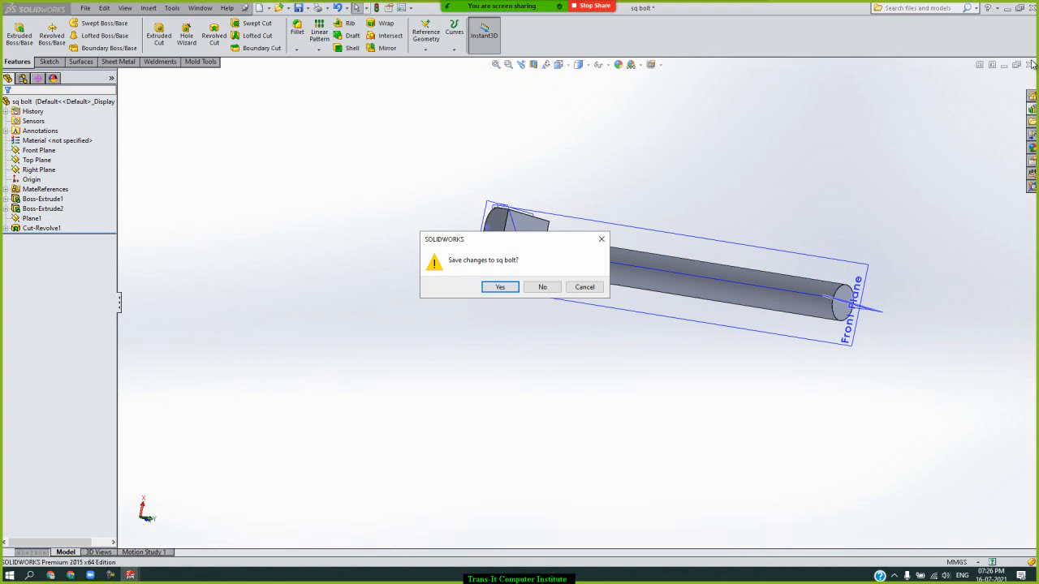
{"action": "left_click", "coordinate": [544, 290]}
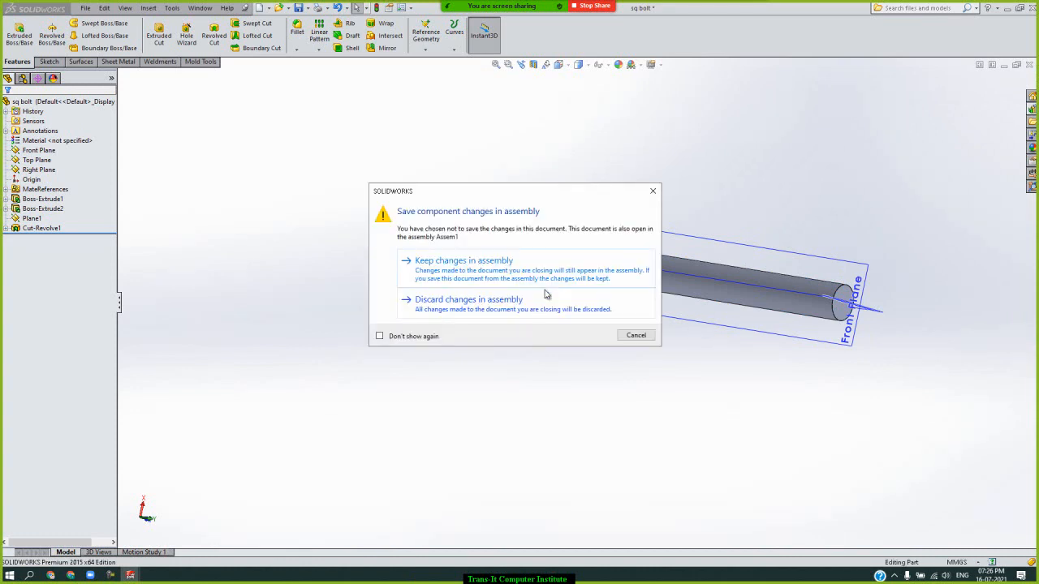
{"action": "left_click", "coordinate": [539, 304]}
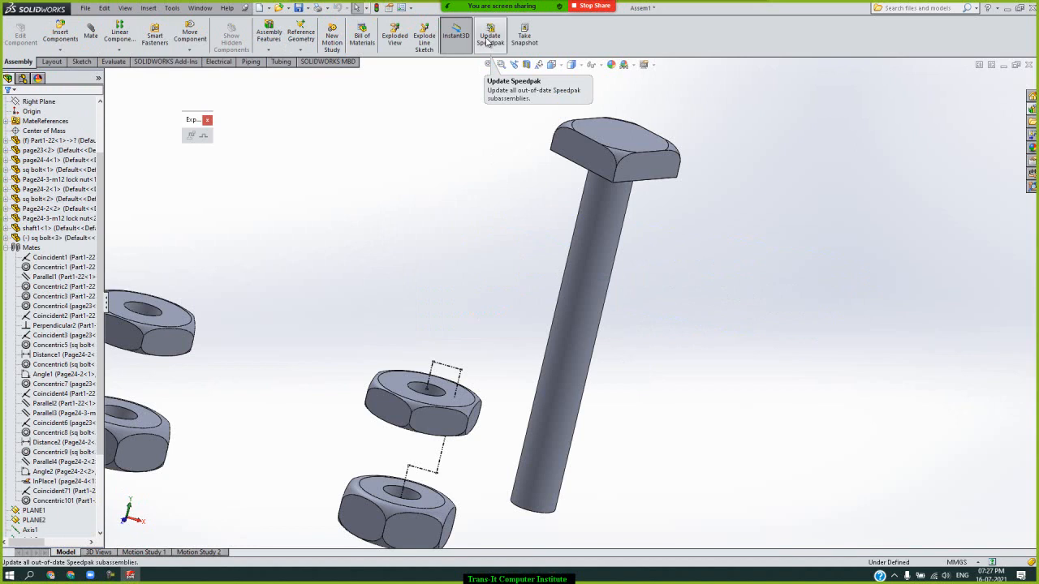
Start the update of all SpeedPak subassemblies and decline it
{"action": "mouse_move", "coordinate": [523, 4]}
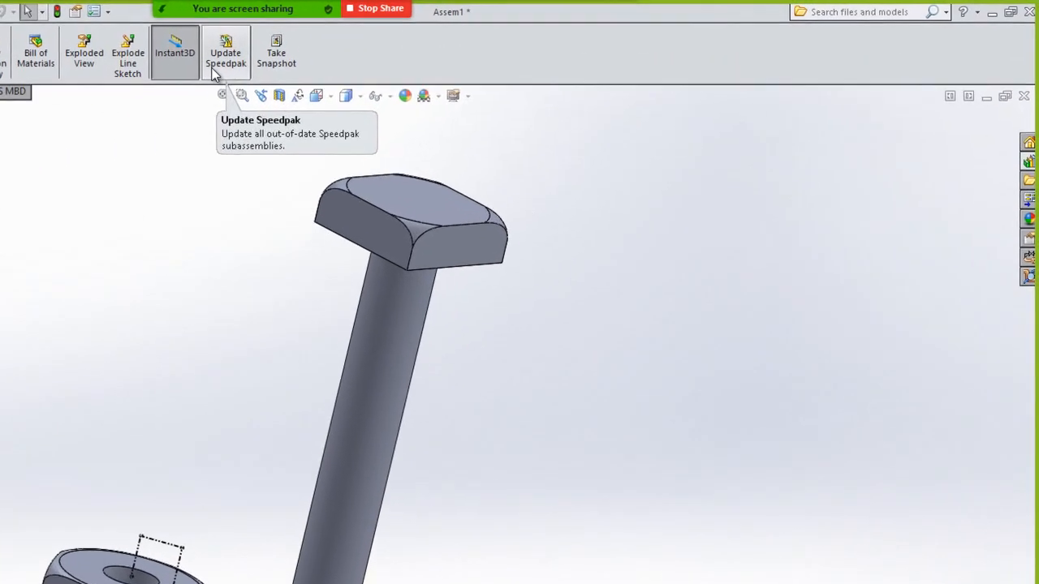
{"action": "left_click", "coordinate": [205, 75]}
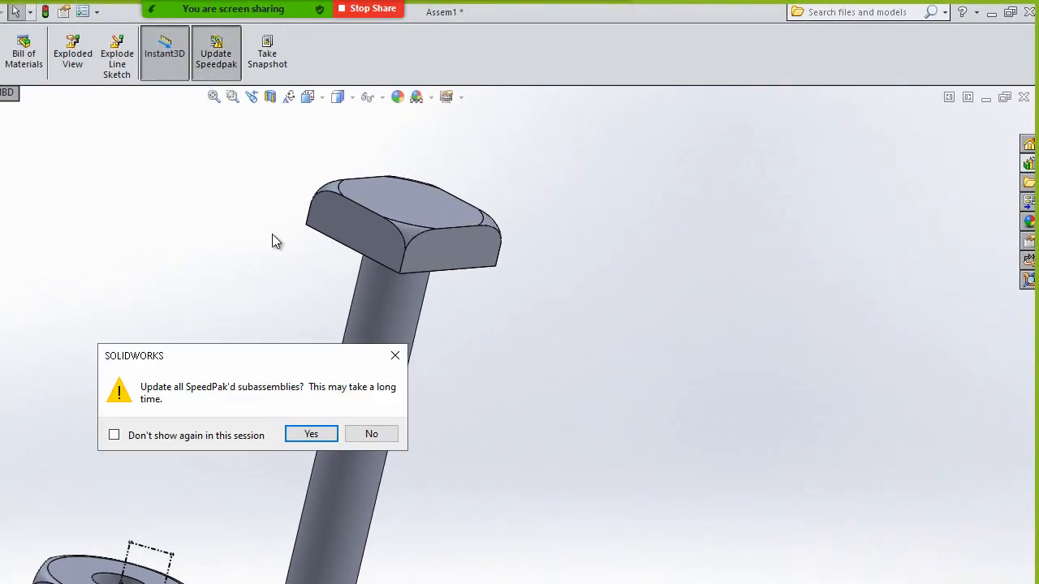
{"action": "left_click", "coordinate": [383, 438]}
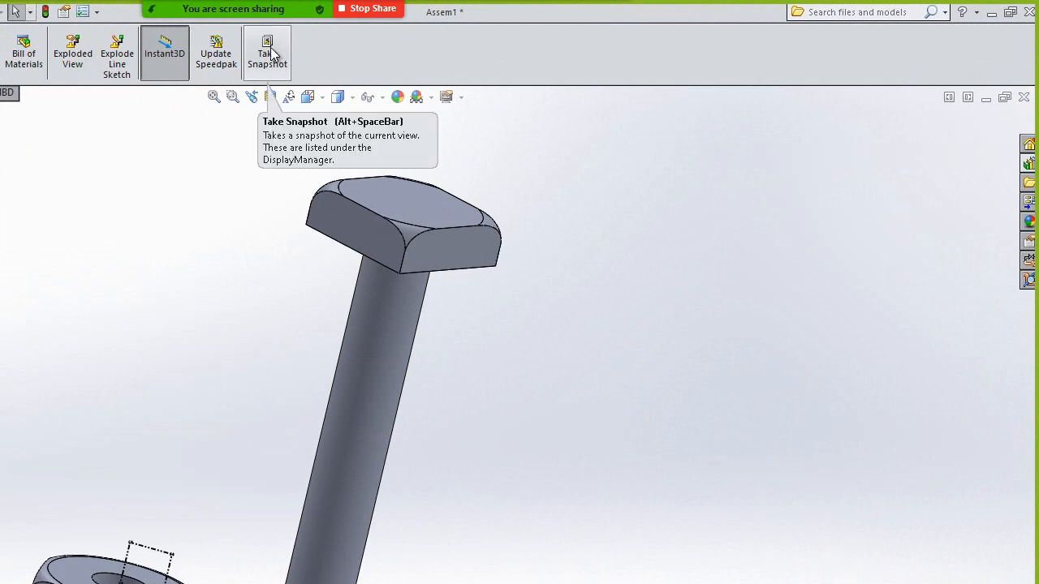
Save two snapshots of the whole exploded assembly from different viewing angles, named Snap1 and Snap2
{"action": "left_click", "coordinate": [214, 97]}
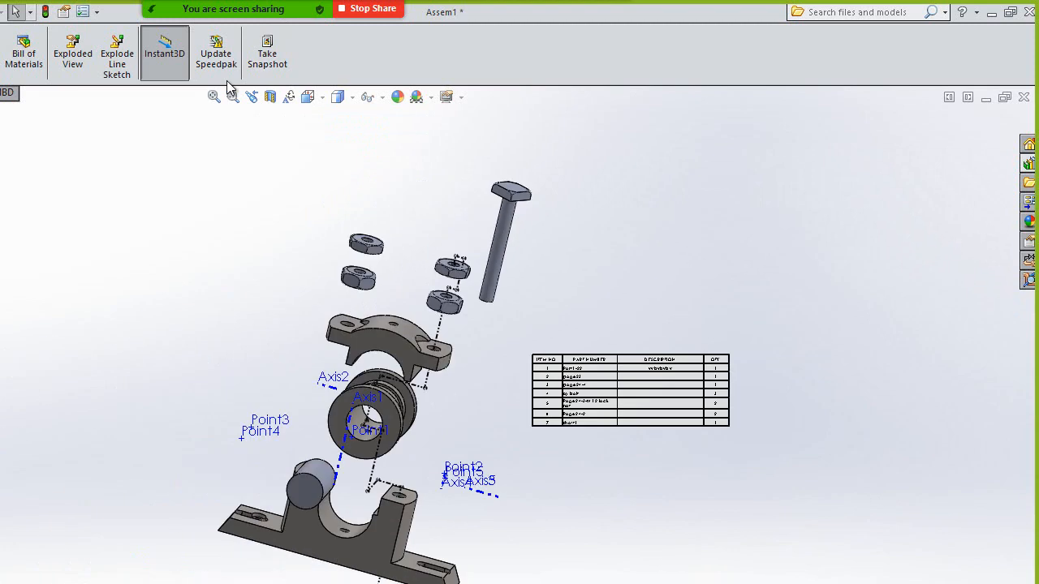
{"action": "left_click", "coordinate": [277, 51]}
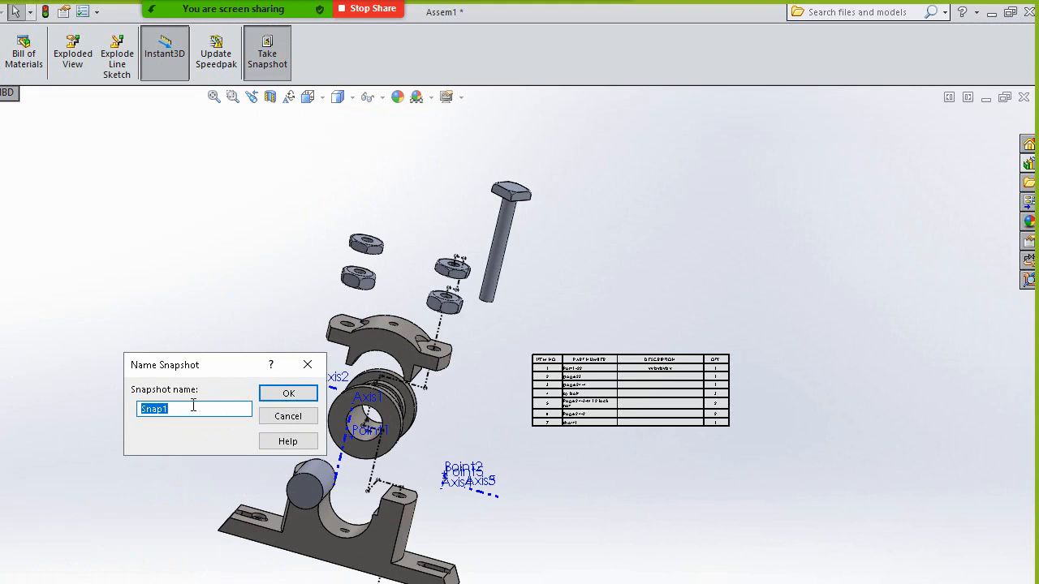
{"action": "left_click", "coordinate": [289, 395]}
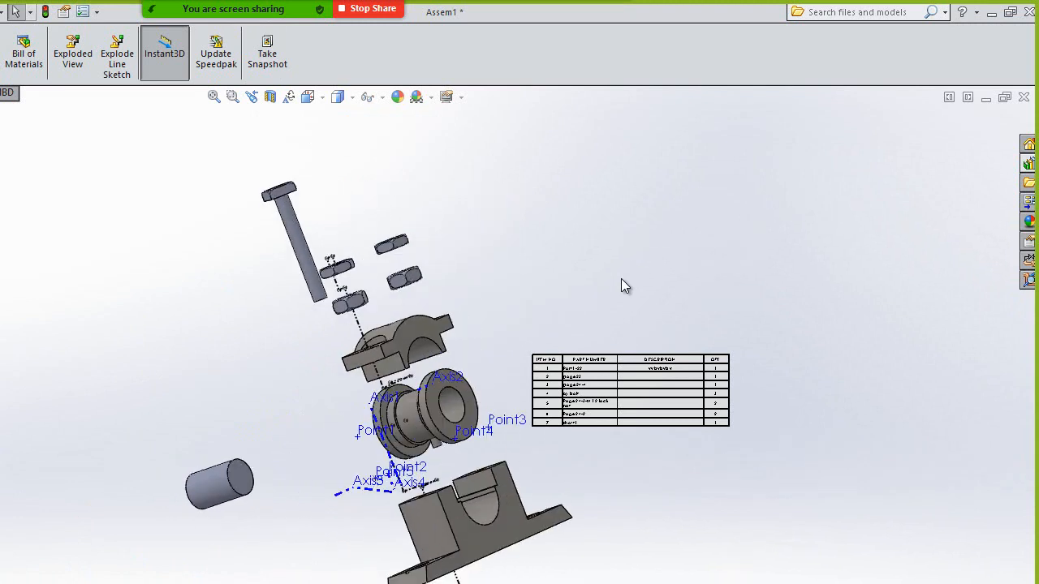
{"action": "left_click", "coordinate": [258, 52]}
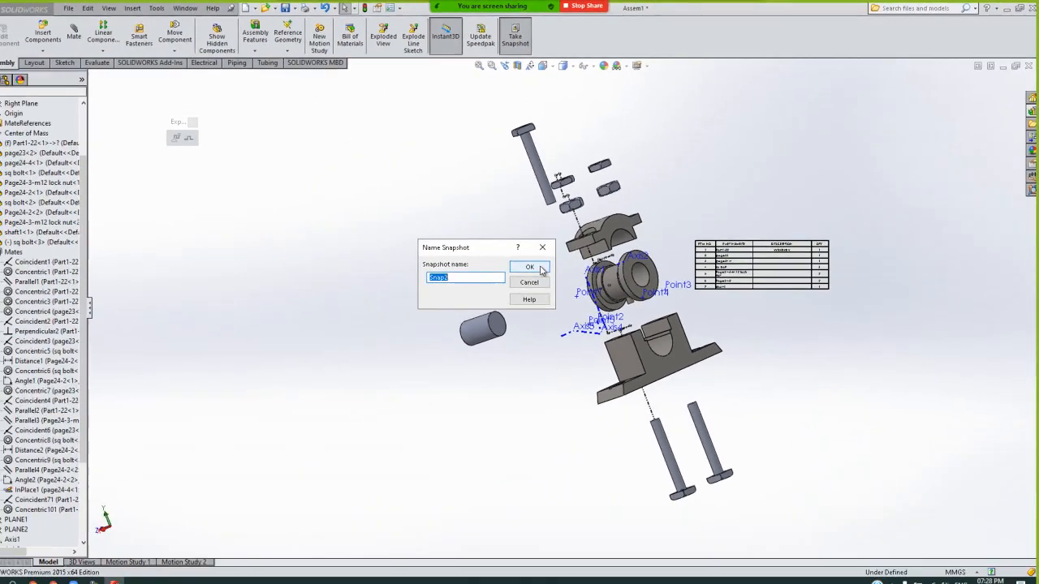
{"action": "left_click", "coordinate": [306, 396]}
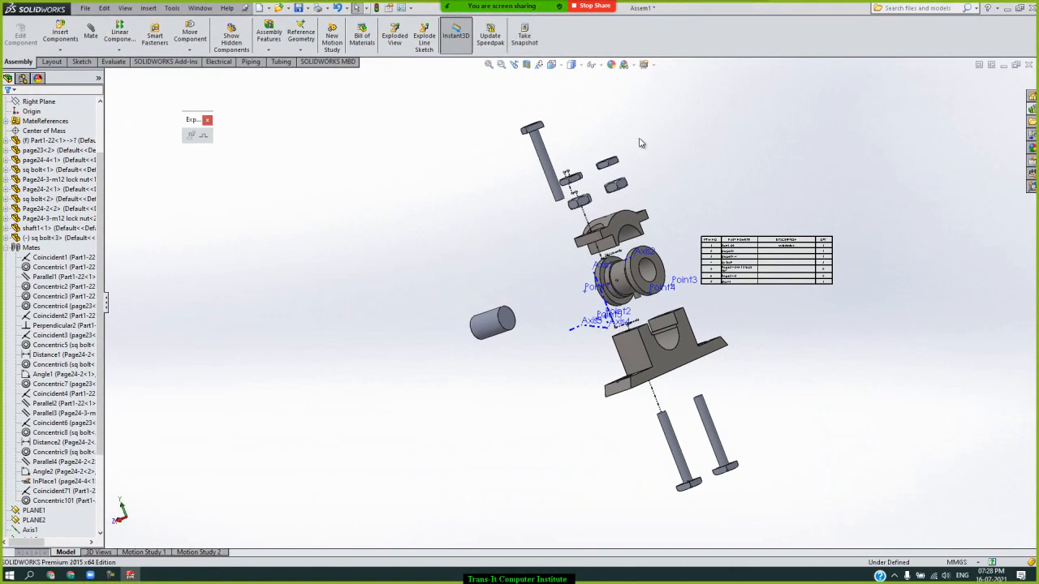
Set the exploded assembly to the trimetric view and save it as snapshot Snap3
{"action": "key", "text": "space"}
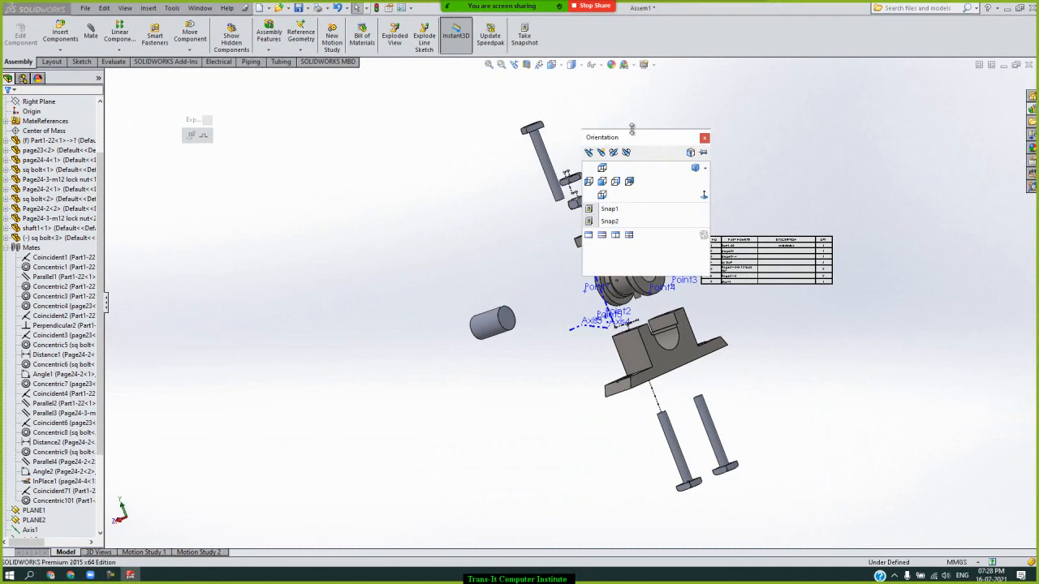
{"action": "left_click", "coordinate": [695, 170]}
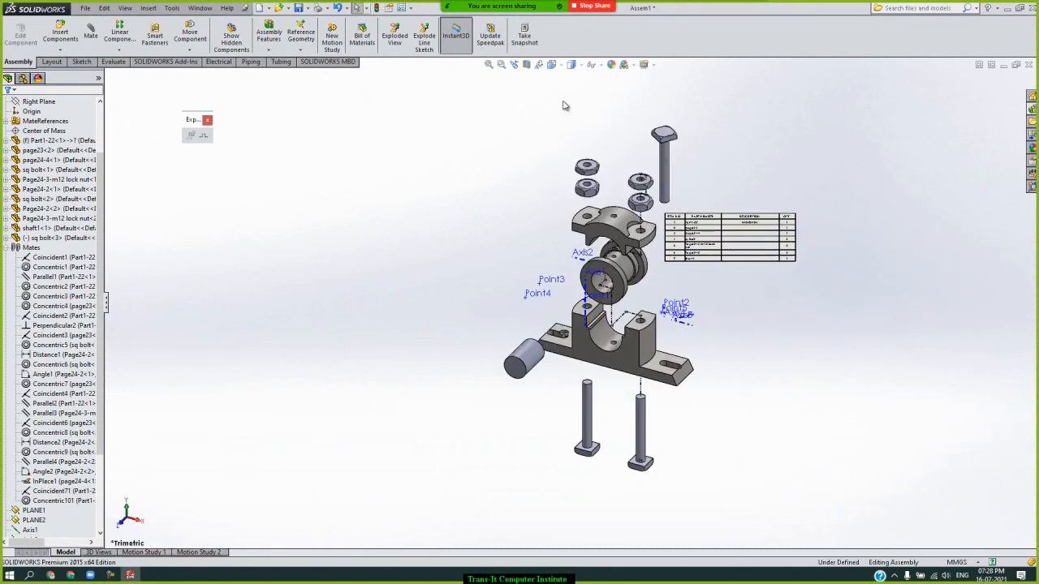
{"action": "left_click", "coordinate": [523, 39]}
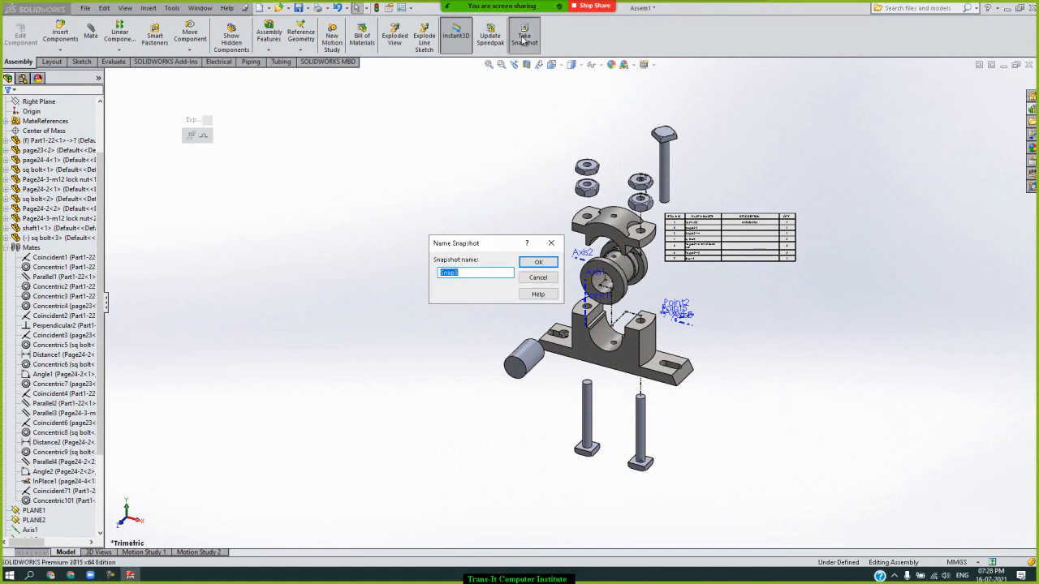
{"action": "left_click", "coordinate": [547, 262]}
Rotate the exploded assembly until the lock nuts point toward the viewer and save the view as snapshot Snap4
{"action": "key", "text": "Right"}
{"action": "key", "text": "Right"}
{"action": "key", "text": "Right"}
{"action": "key", "text": "Right"}
{"action": "key", "text": "Up"}
{"action": "key", "text": "Up"}
{"action": "key", "text": "Up"}
{"action": "key", "text": "Up"}
{"action": "key", "text": "Up"}
{"action": "key", "text": "Up"}
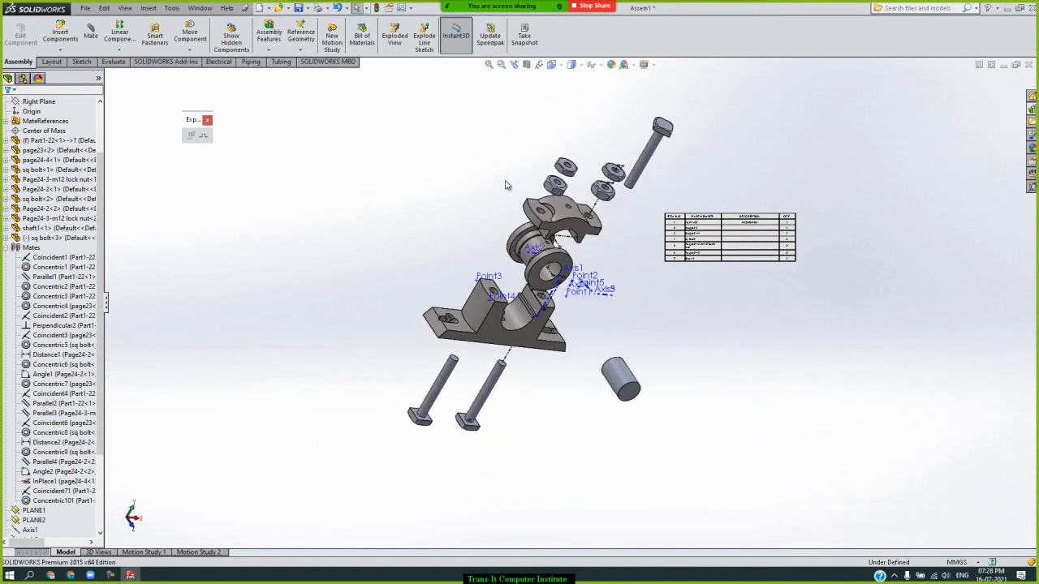
{"action": "key", "text": "Up"}
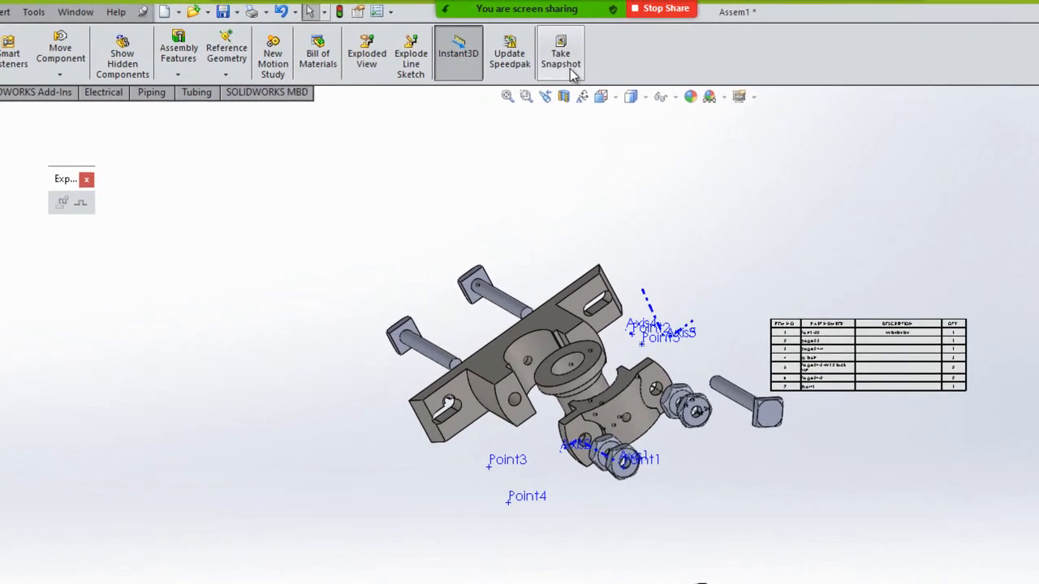
{"action": "left_click", "coordinate": [572, 72]}
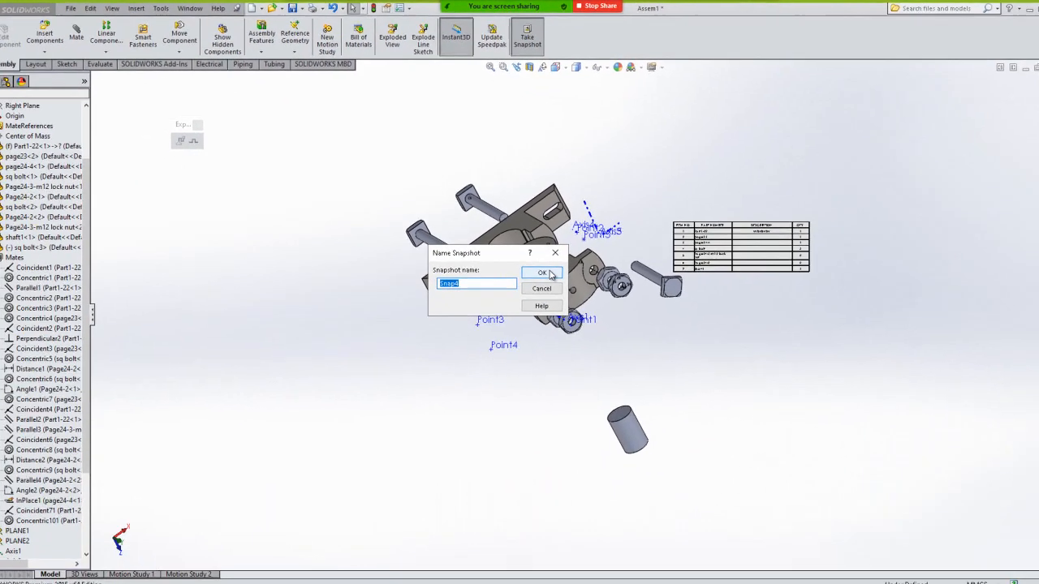
{"action": "left_click", "coordinate": [586, 375]}
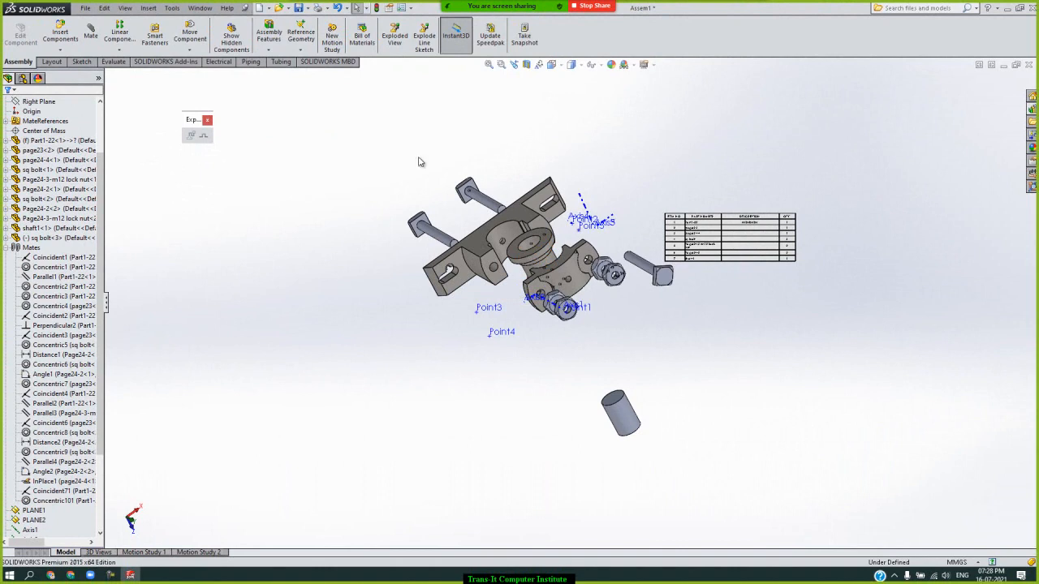
Collapse the mates in the assembly tree and list the saved snapshots among the scene, lights and cameras
{"action": "left_click", "coordinate": [7, 249]}
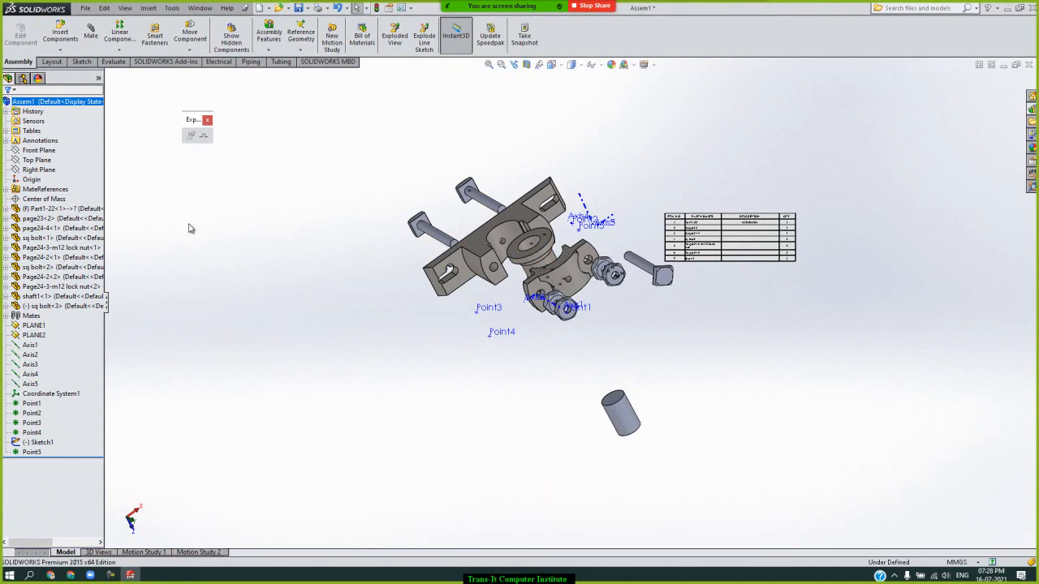
{"action": "left_click", "coordinate": [38, 78]}
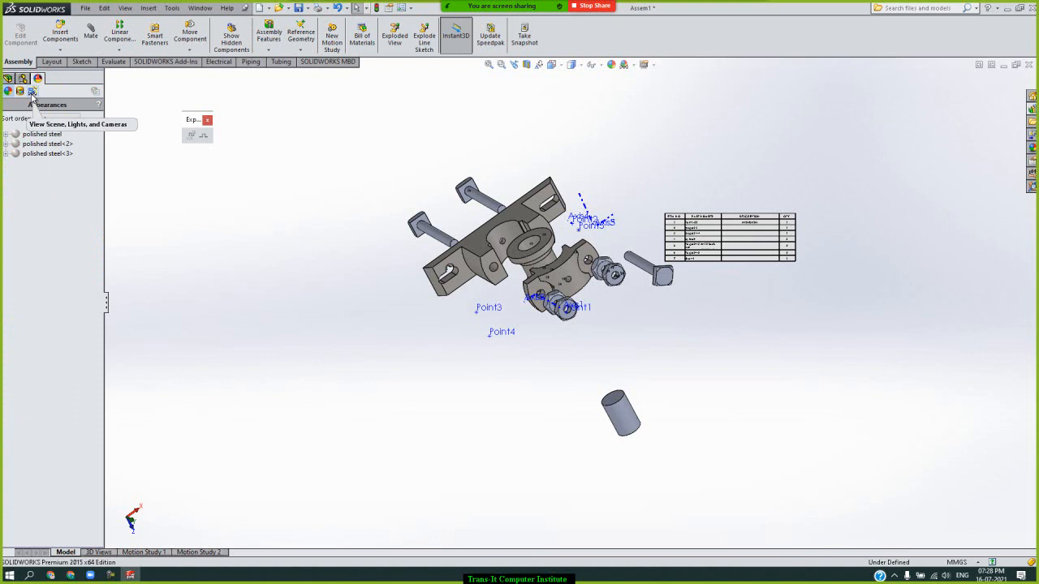
{"action": "left_click", "coordinate": [32, 91]}
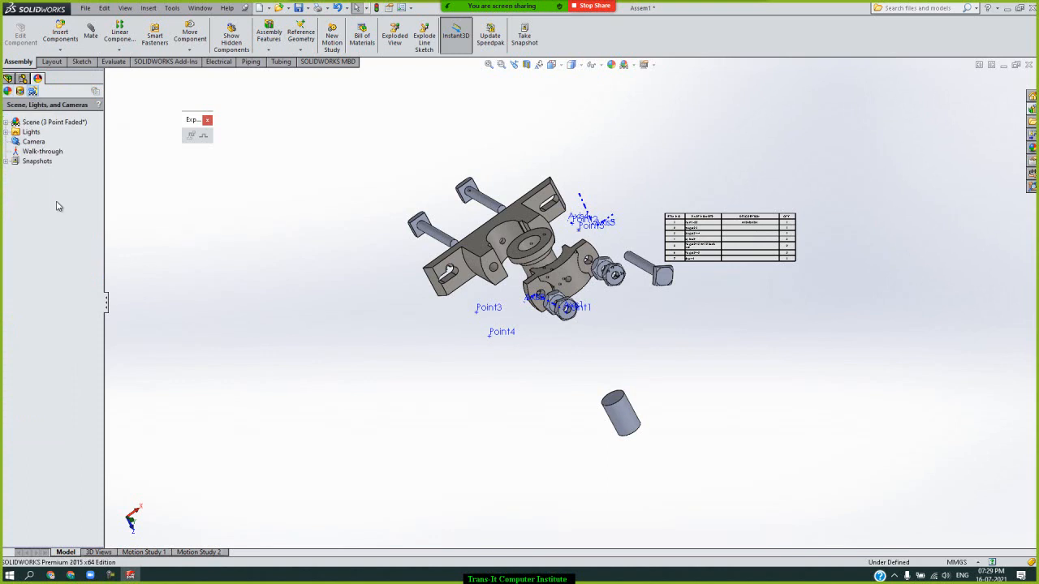
{"action": "left_click", "coordinate": [6, 161]}
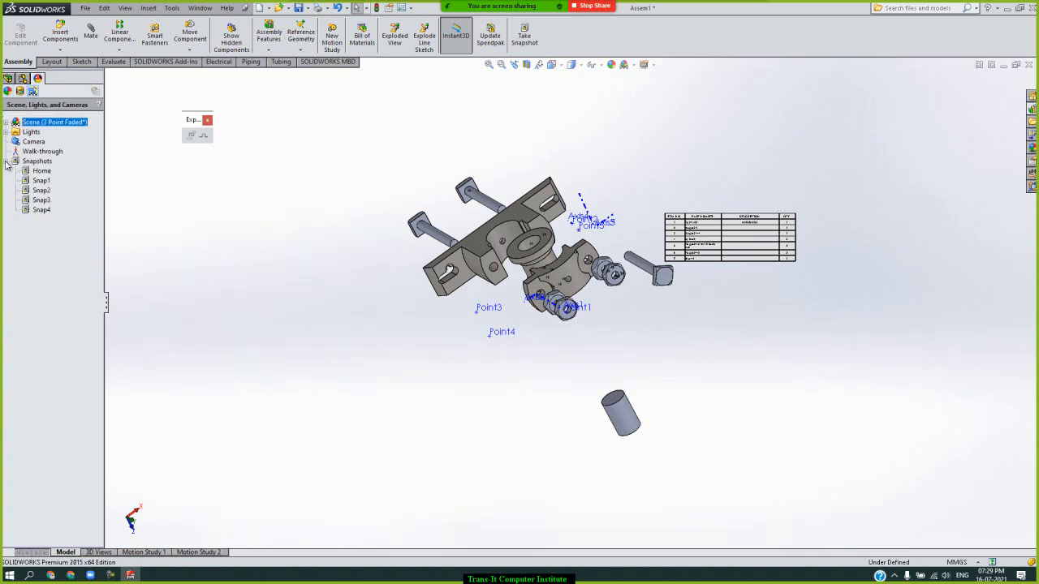
Recall the snapshots Home, Snap1, Snap2, Snap3 and Snap4 one after another to view the assembly in each
{"action": "double_click", "coordinate": [42, 172]}
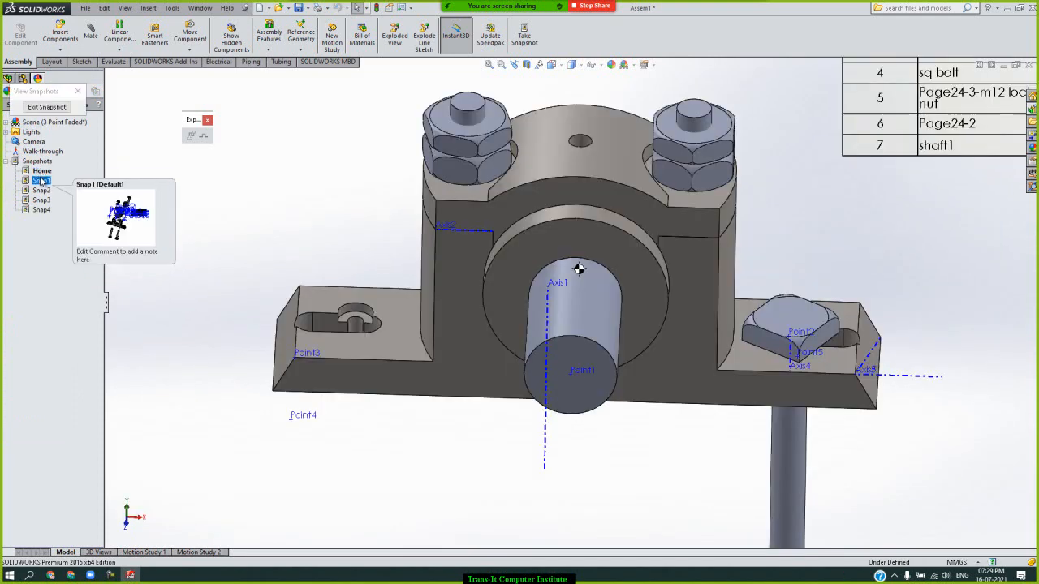
{"action": "double_click", "coordinate": [42, 180]}
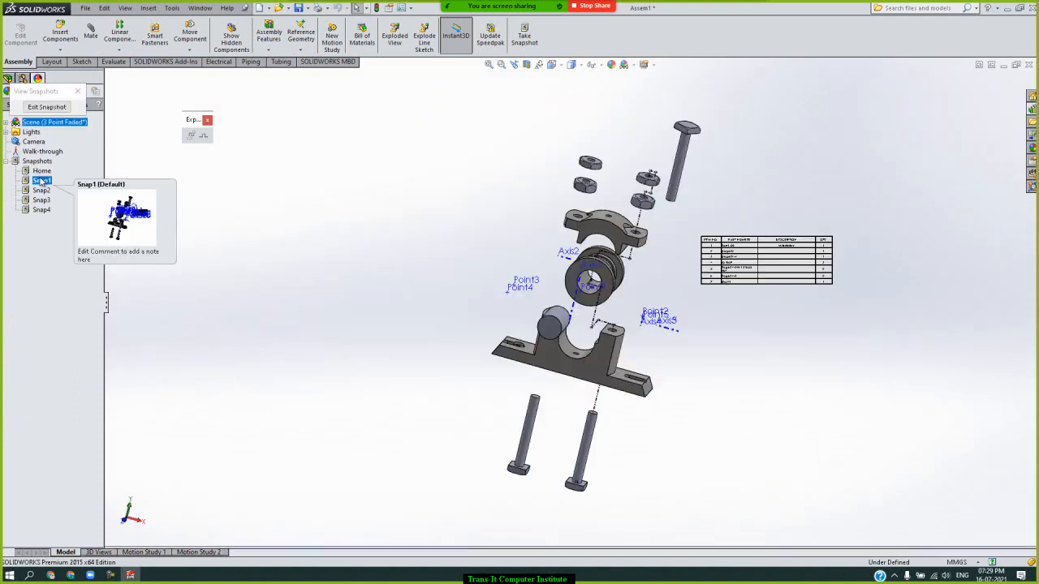
{"action": "left_click", "coordinate": [41, 191]}
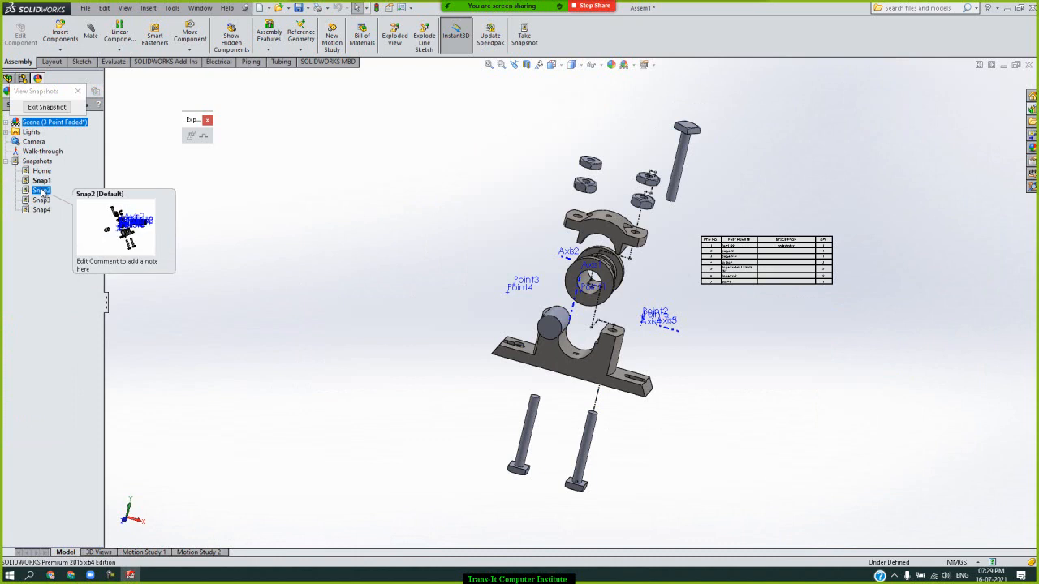
{"action": "double_click", "coordinate": [43, 192]}
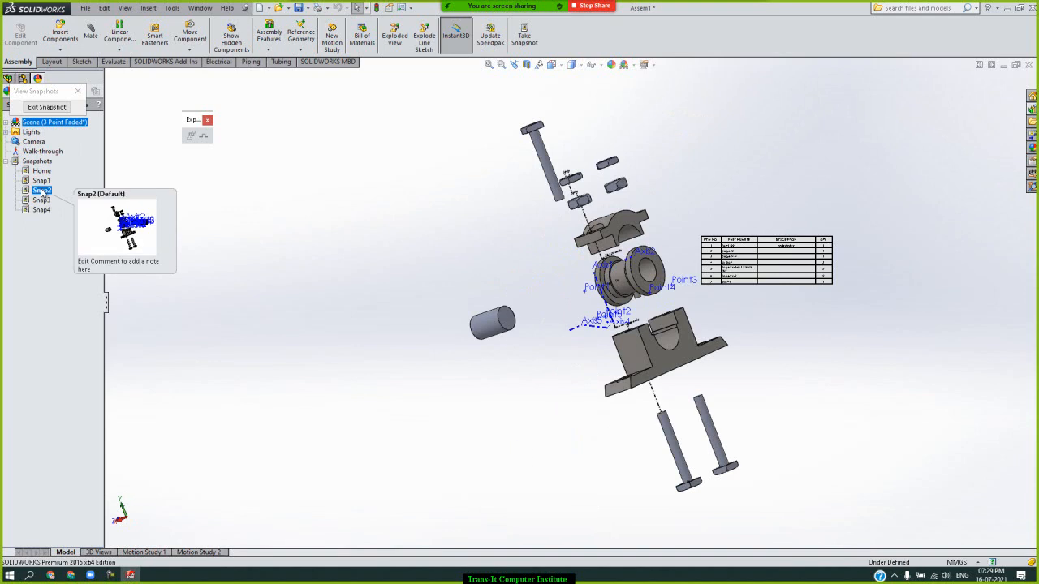
{"action": "left_click", "coordinate": [42, 200]}
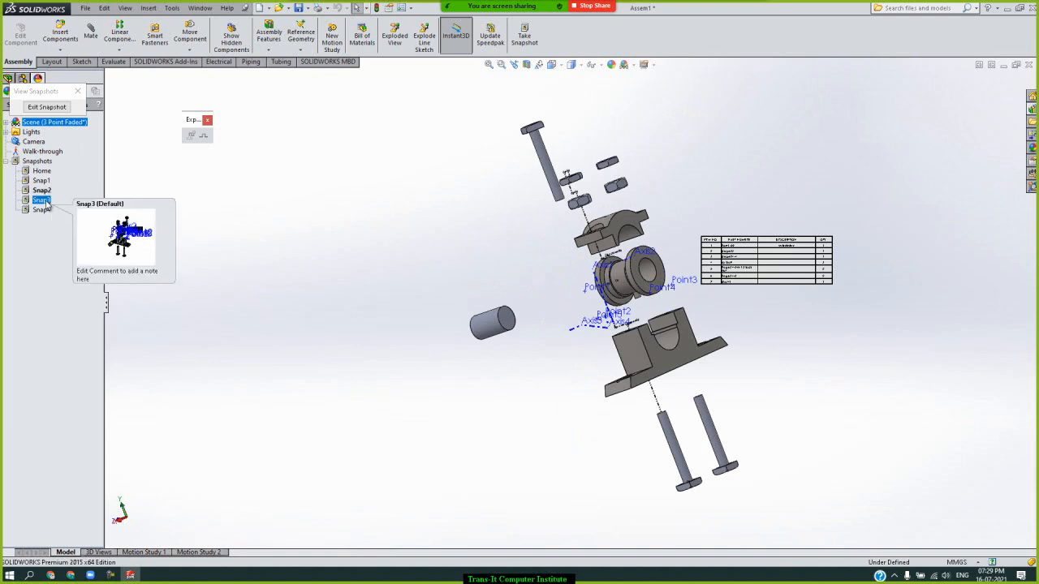
{"action": "double_click", "coordinate": [43, 210]}
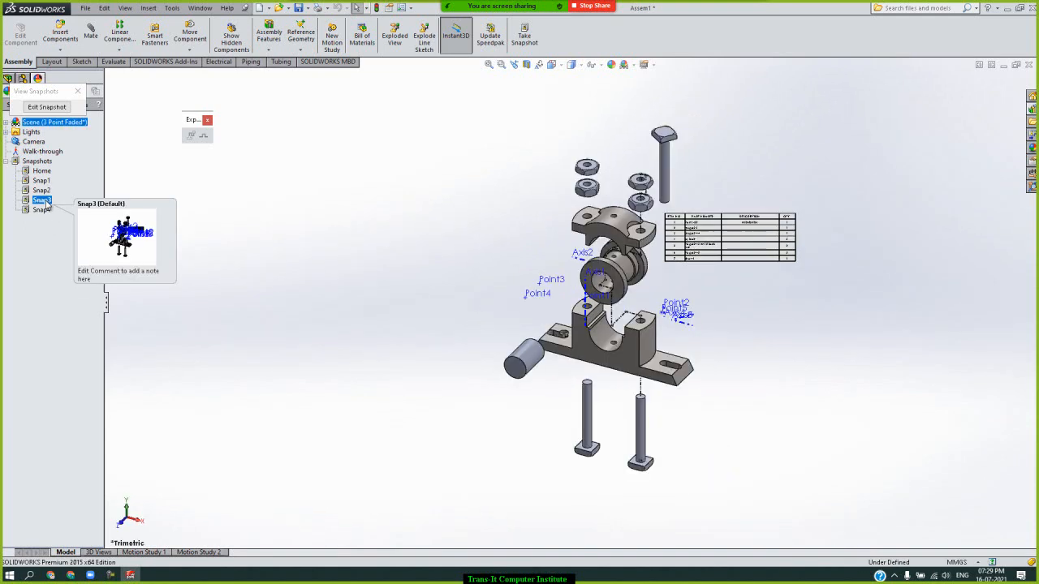
{"action": "double_click", "coordinate": [46, 213]}
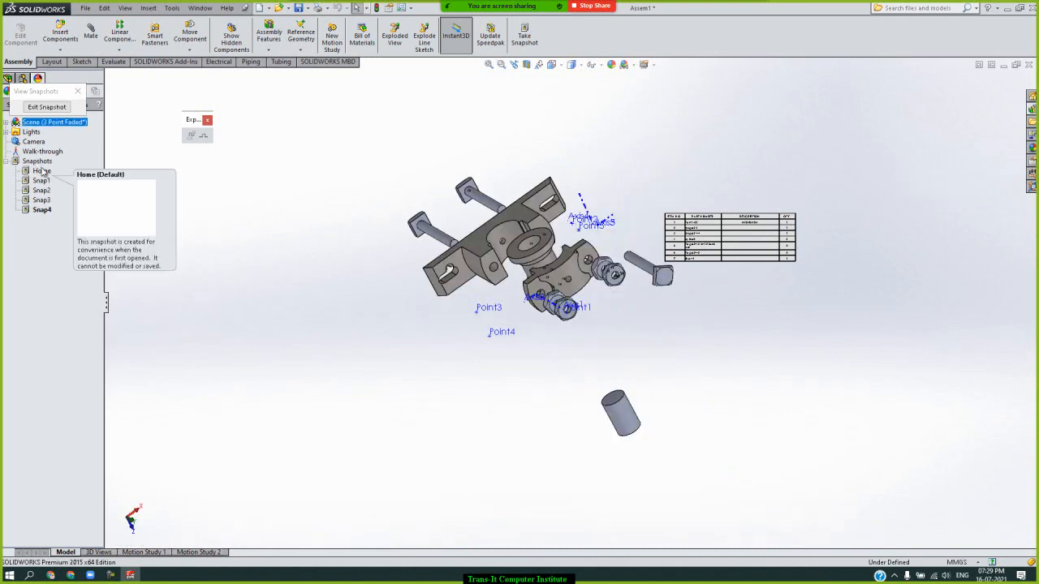
Recall the Home snapshot once more, exit snapshot viewing and show the assembly's feature tree again
{"action": "double_click", "coordinate": [42, 172]}
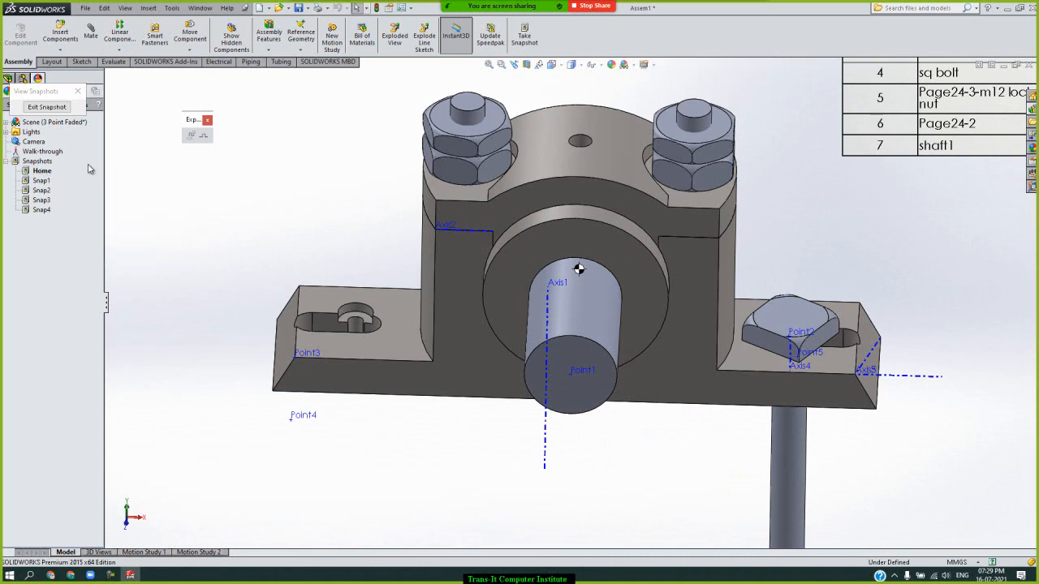
{"action": "left_click", "coordinate": [56, 109]}
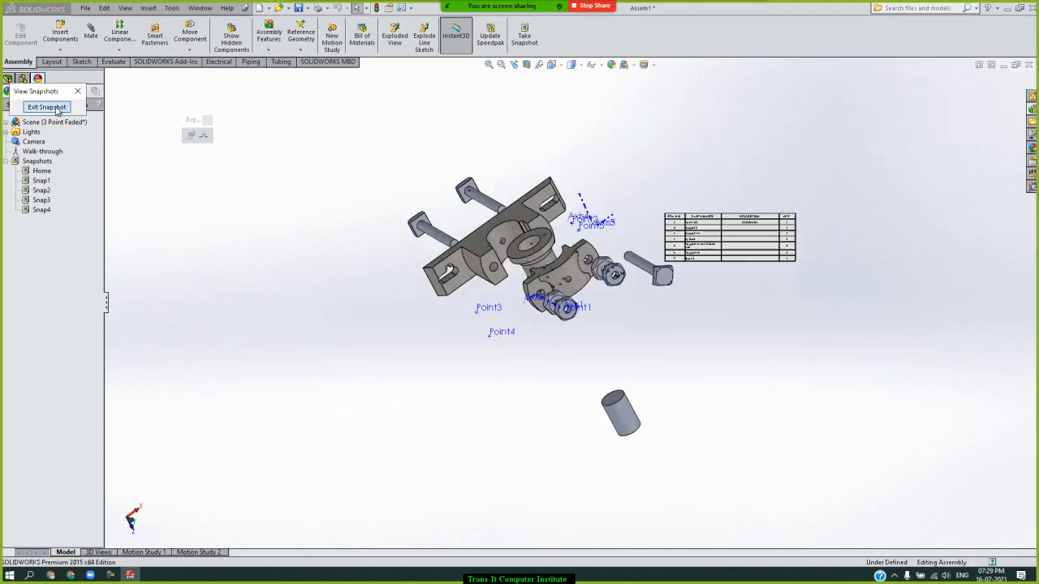
{"action": "left_click", "coordinate": [208, 122]}
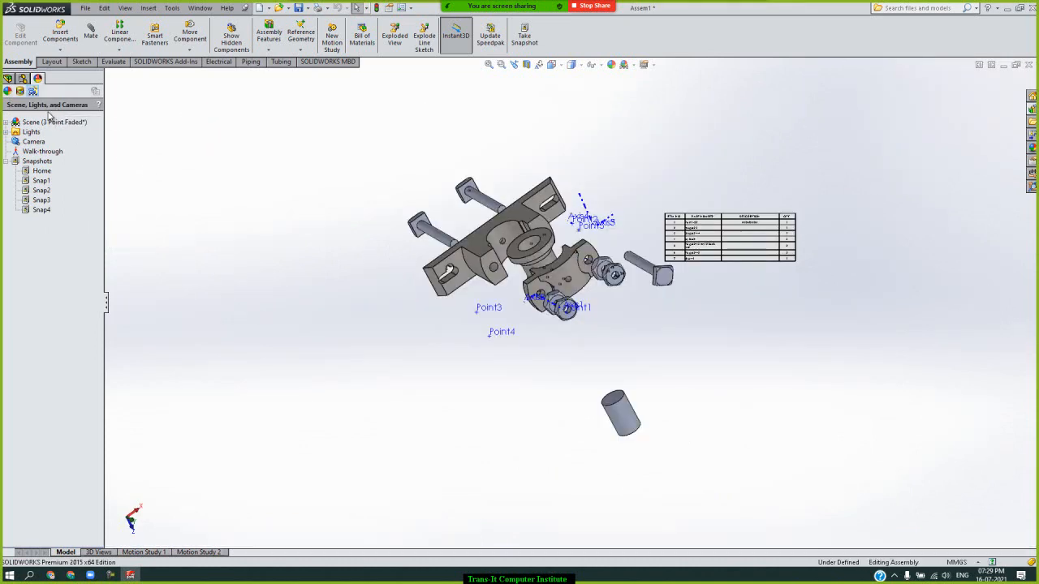
{"action": "left_click", "coordinate": [7, 79]}
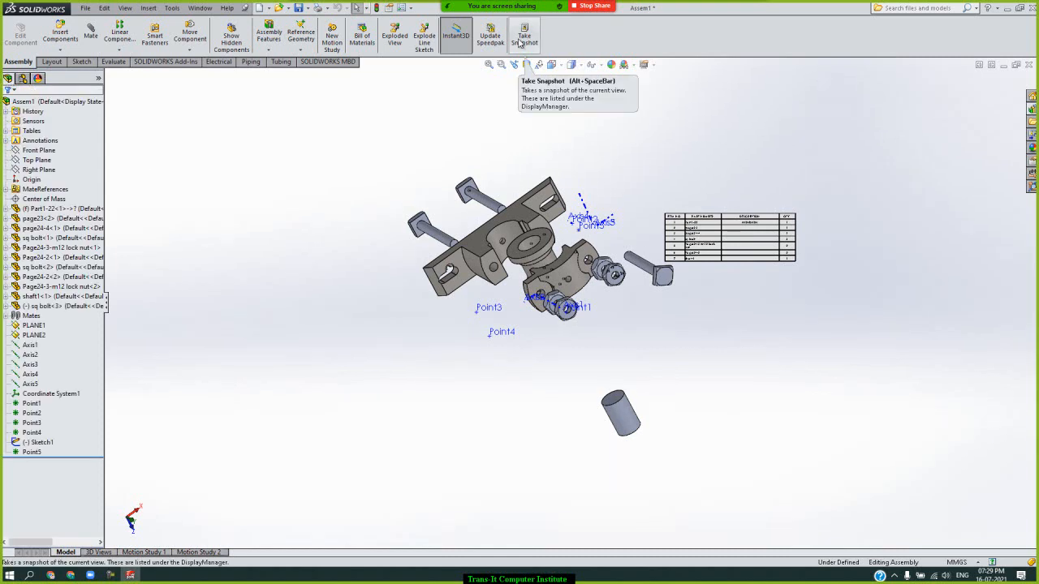
{"action": "key", "text": "Up"}
{"action": "key", "text": "Up"}
{"action": "key", "text": "Up"}
{"action": "key", "text": "Up"}
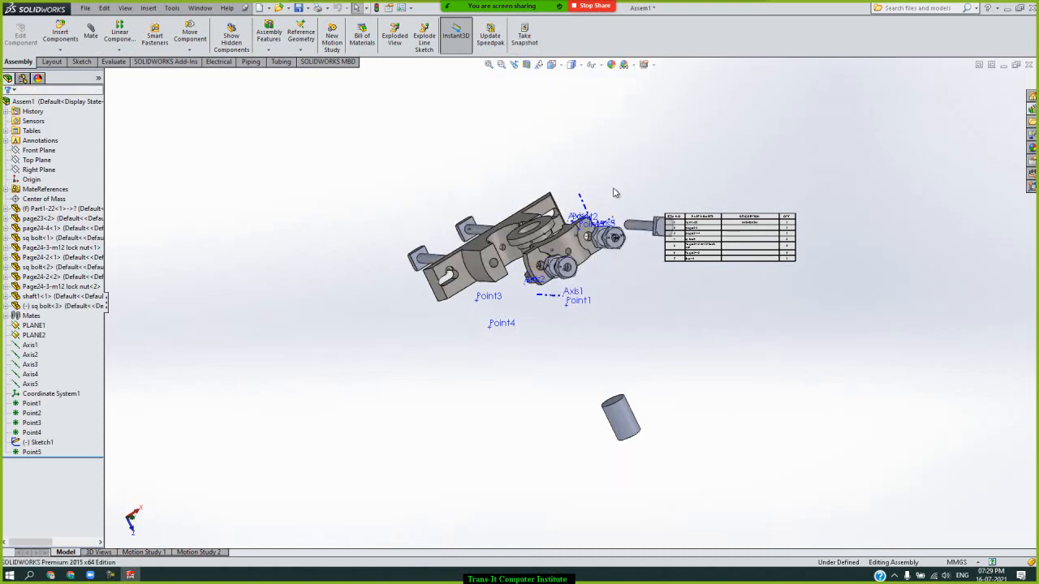
{"action": "left_click", "coordinate": [84, 9]}
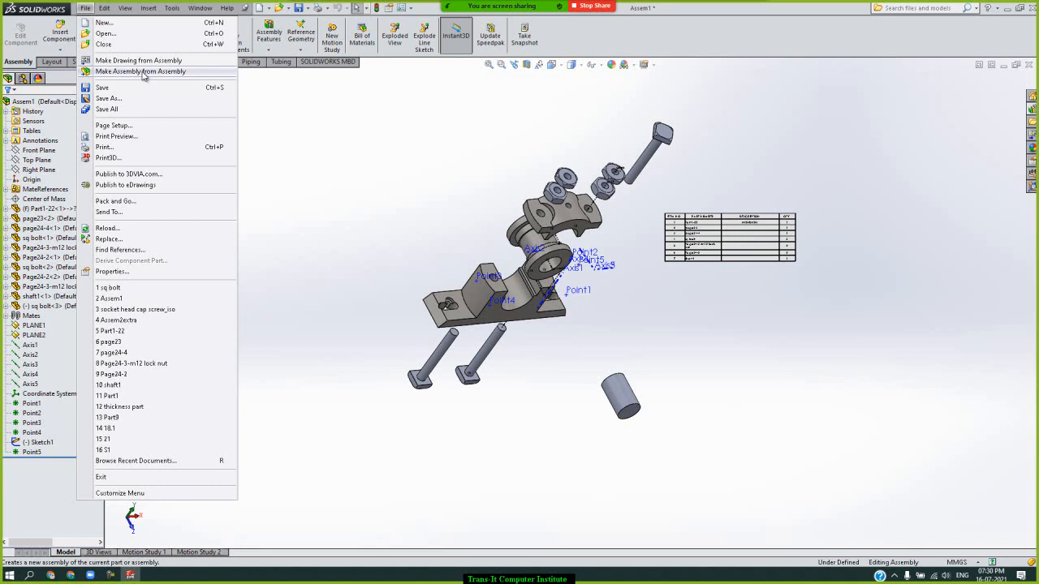
{"action": "left_click", "coordinate": [393, 184]}
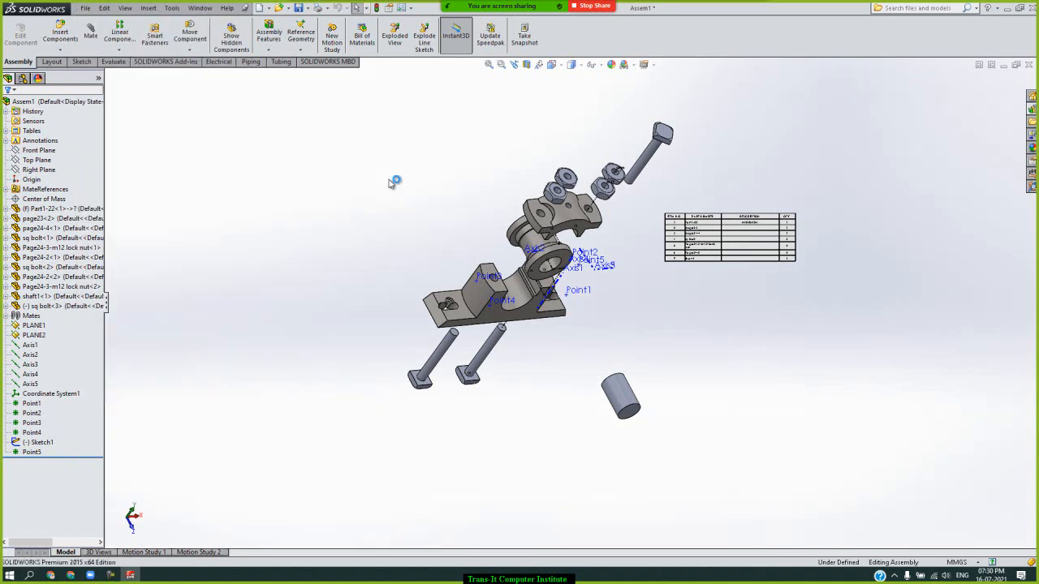
{"action": "left_click", "coordinate": [200, 8]}
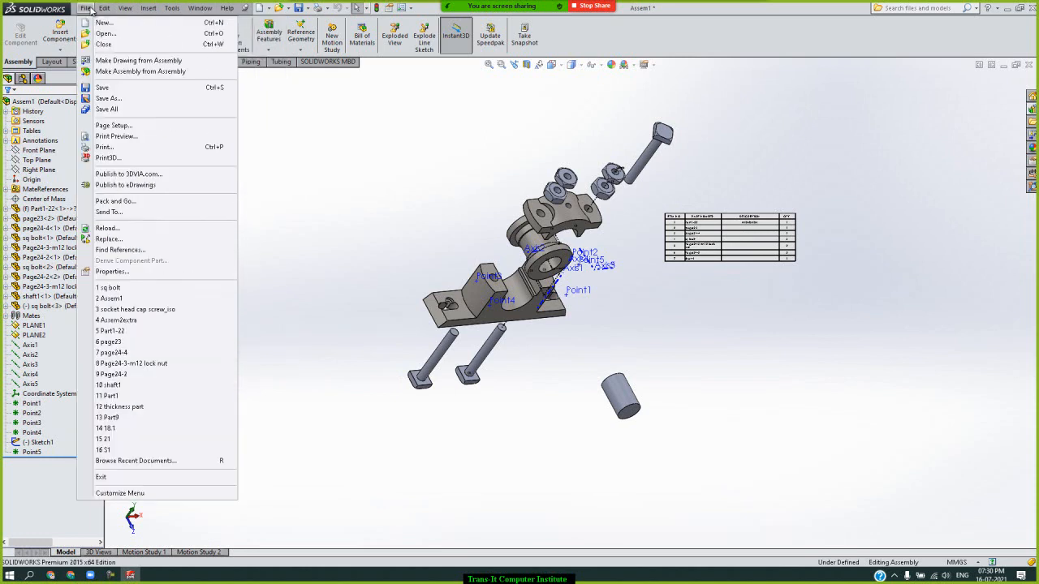
{"action": "mouse_move", "coordinate": [103, 9]}
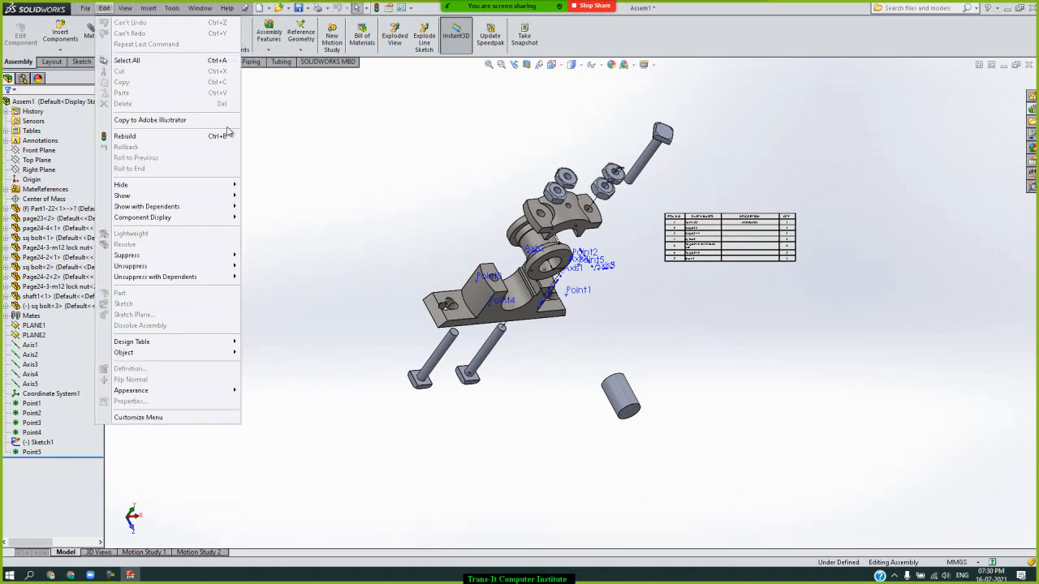
{"action": "left_click", "coordinate": [481, 300]}
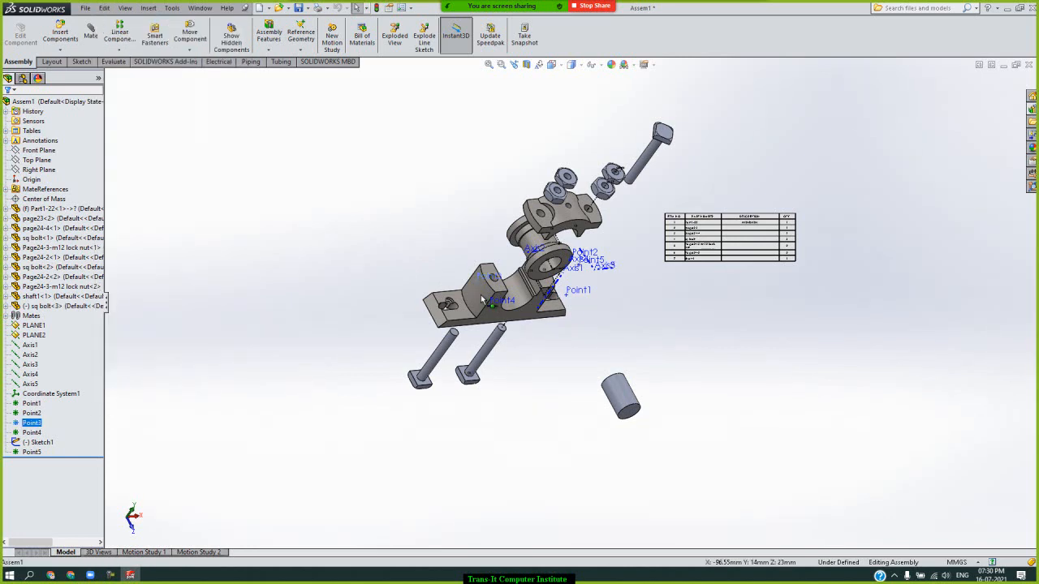
{"action": "key", "text": "Escape"}
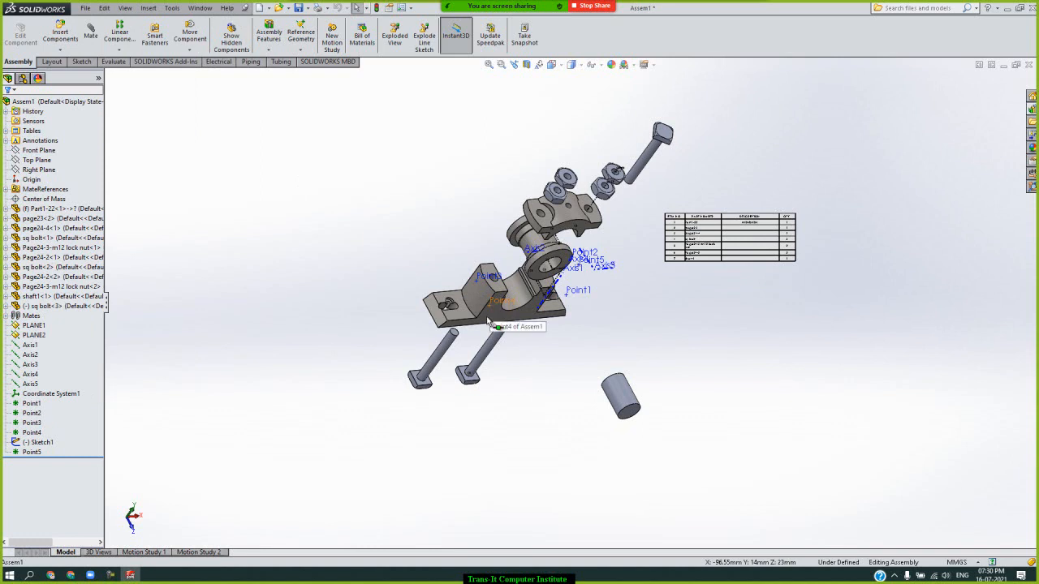
Open the base part Part1-22 and make a new assembly from it with the Assembly template, cancelling the component insertion
{"action": "left_click", "coordinate": [475, 308]}
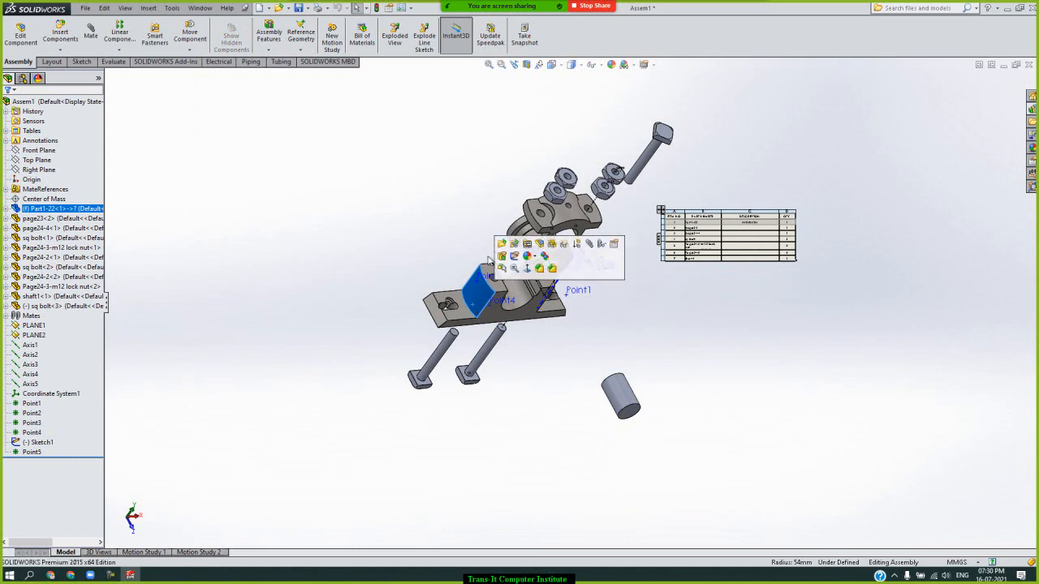
{"action": "left_click", "coordinate": [504, 255]}
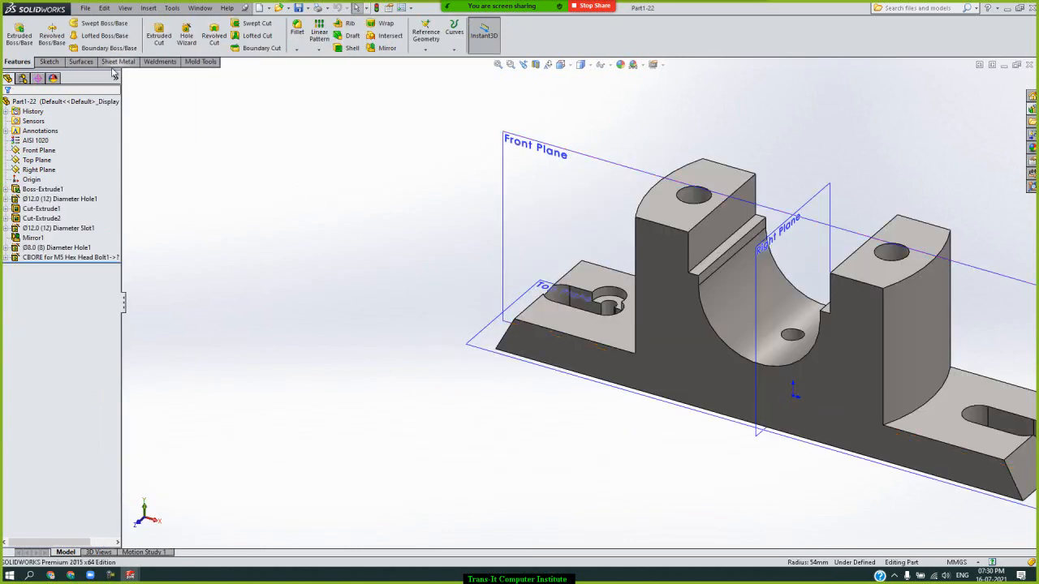
{"action": "left_click", "coordinate": [85, 7]}
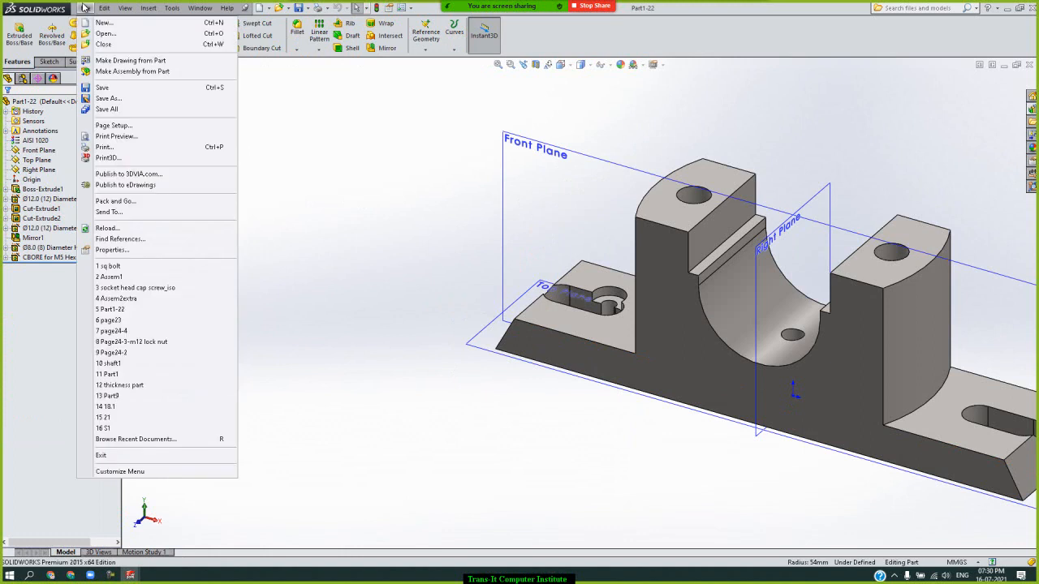
{"action": "left_click", "coordinate": [120, 72]}
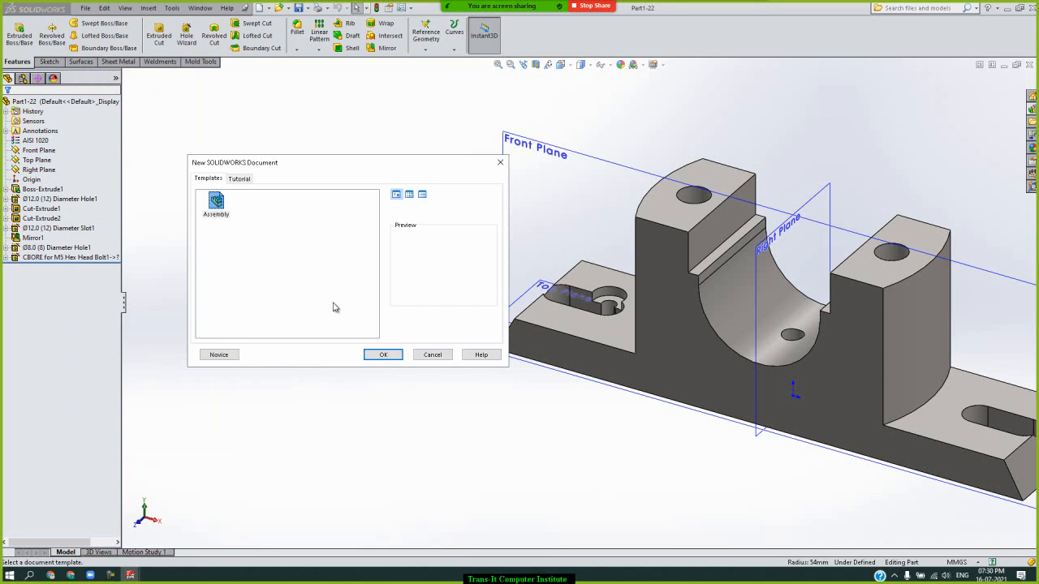
{"action": "left_click", "coordinate": [381, 355]}
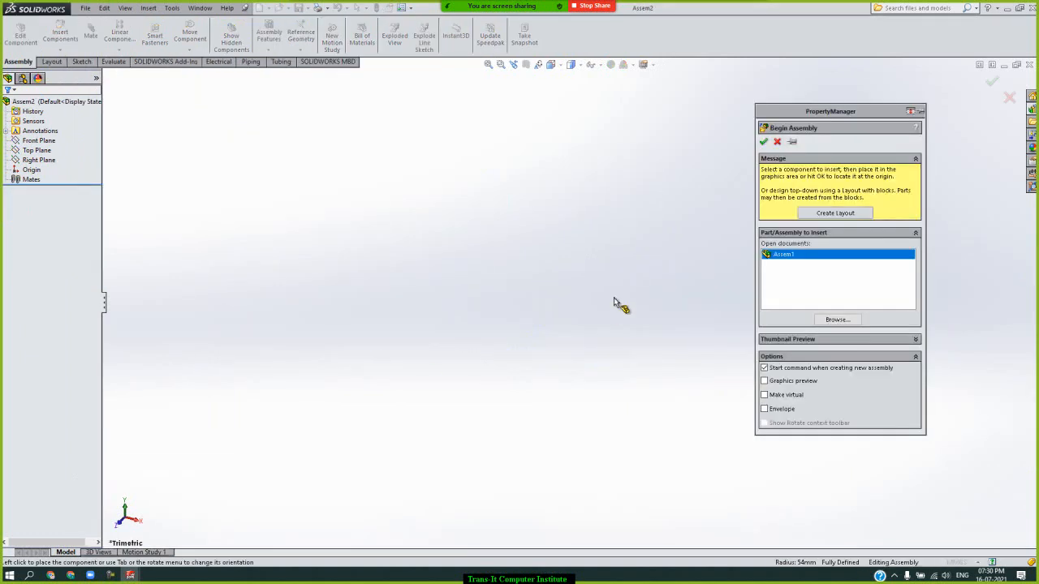
{"action": "left_click", "coordinate": [778, 142]}
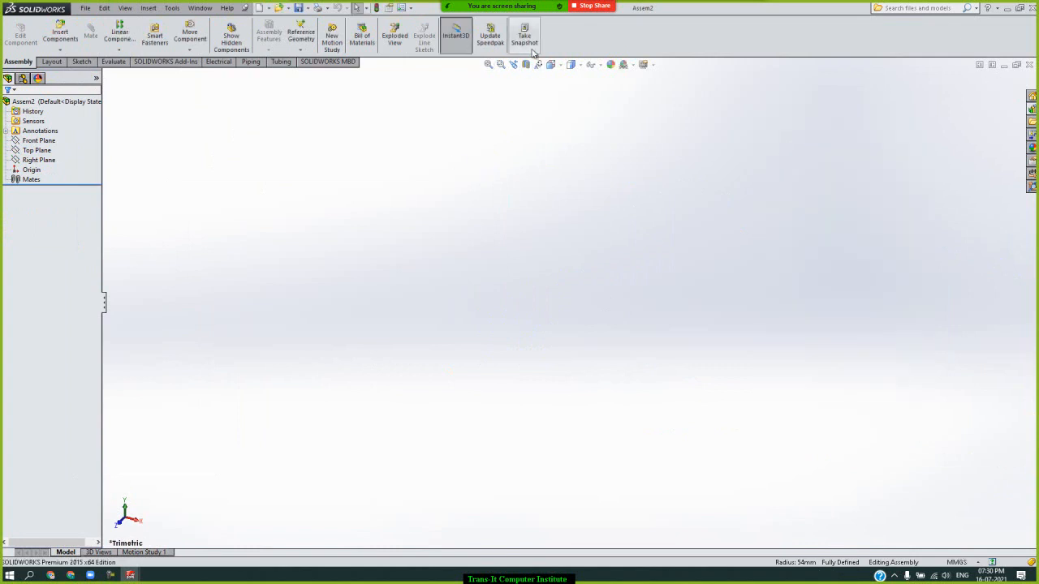
Switch from the empty assembly back to the open Assem1 document
{"action": "left_click", "coordinate": [85, 8]}
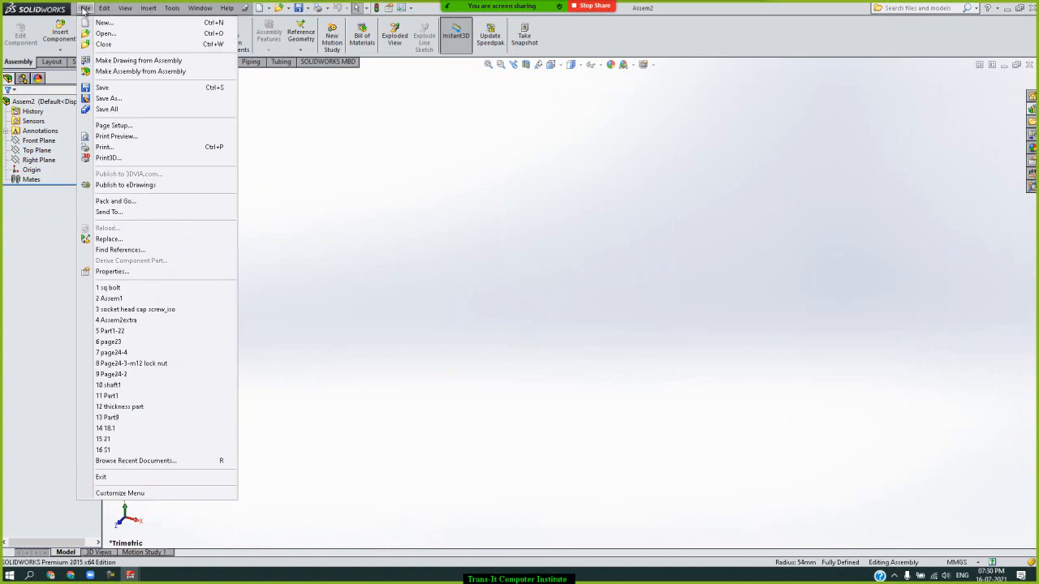
{"action": "left_click", "coordinate": [385, 214]}
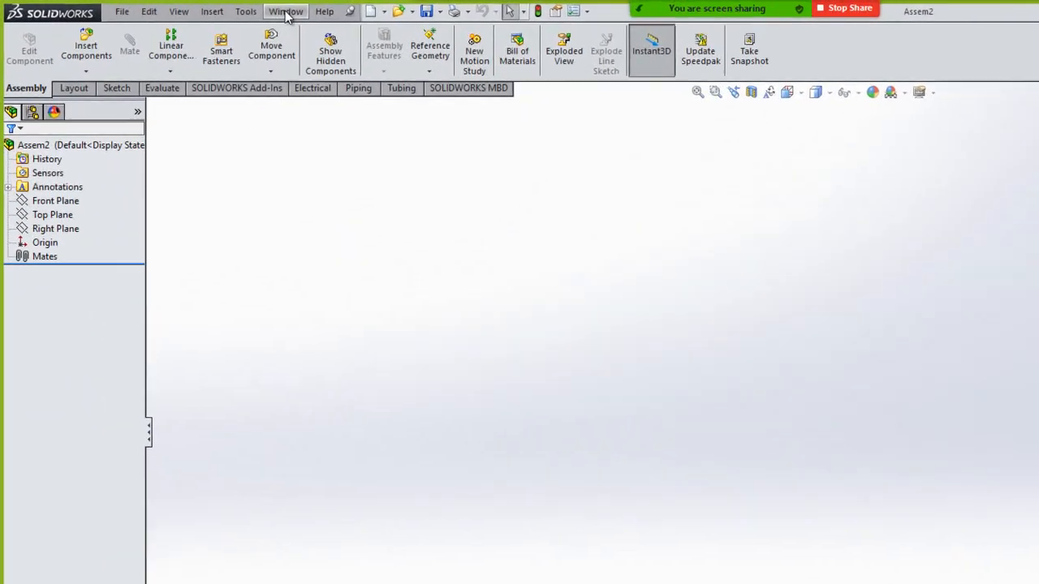
{"action": "left_click", "coordinate": [200, 8]}
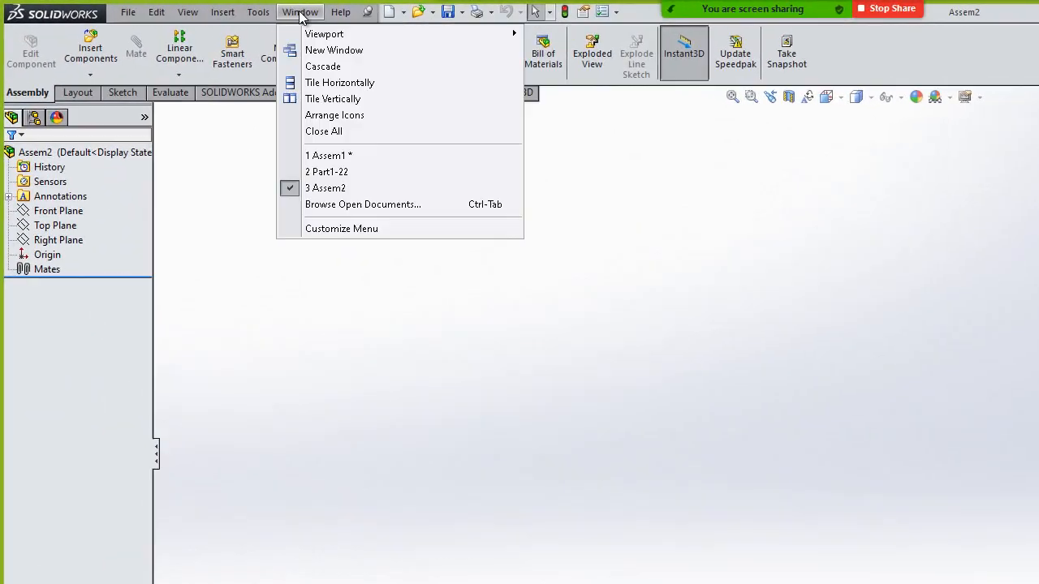
{"action": "left_click", "coordinate": [357, 154]}
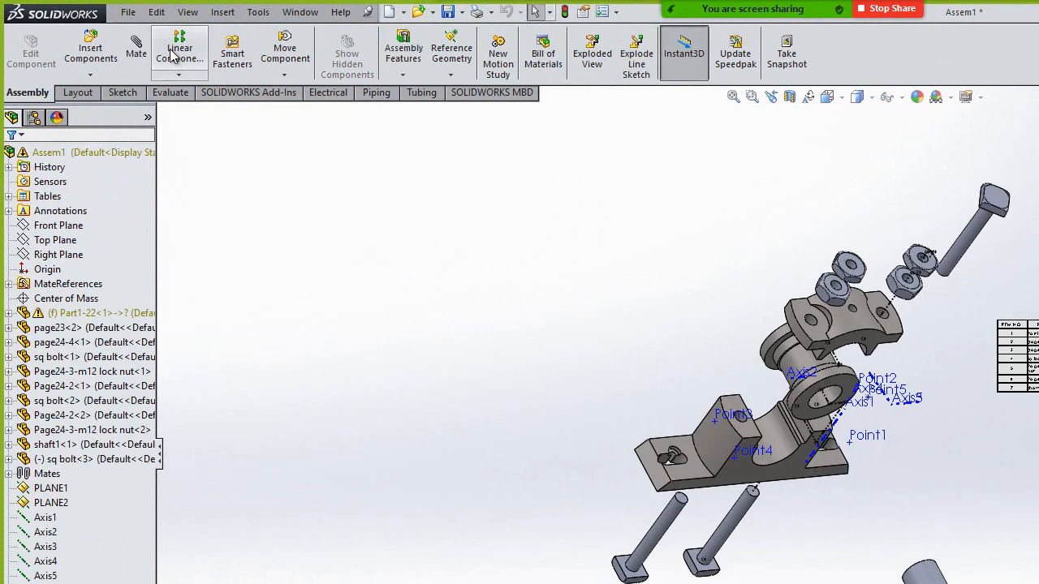
Start Save As for Assem1, examine the available file types and cancel without saving
{"action": "left_click", "coordinate": [133, 13]}
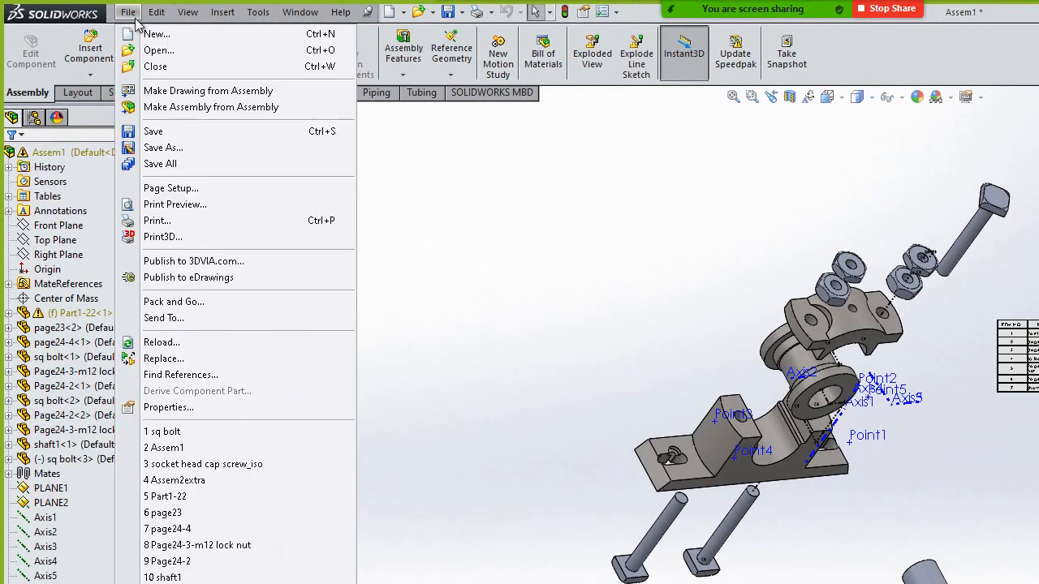
{"action": "left_click", "coordinate": [188, 147]}
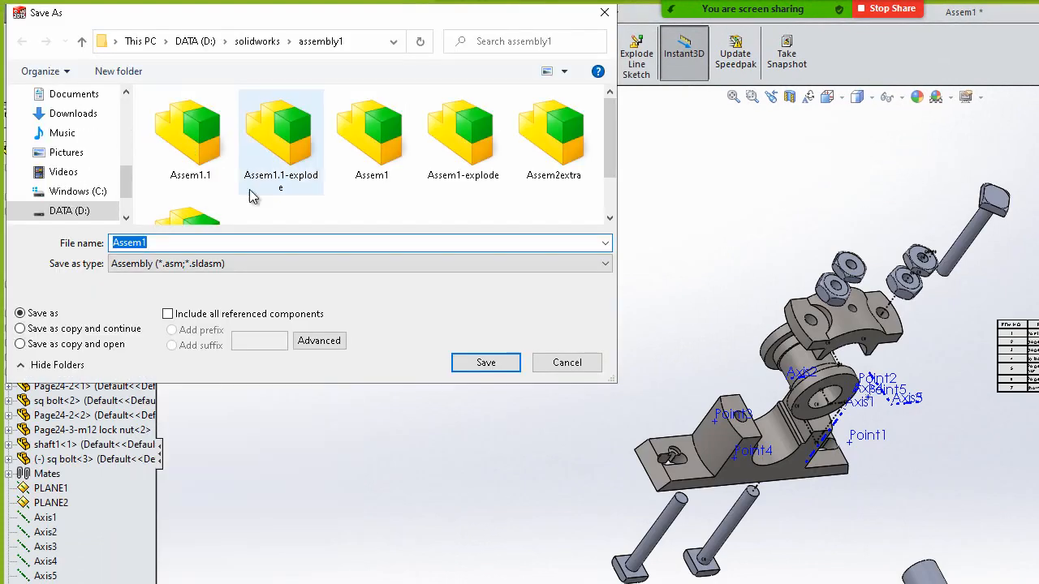
{"action": "left_click", "coordinate": [357, 264]}
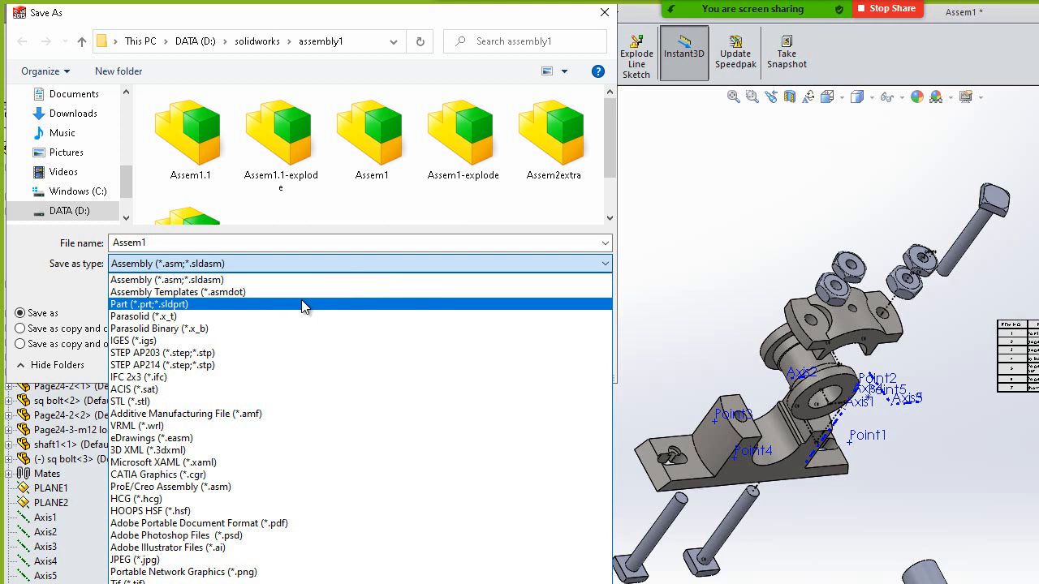
{"action": "left_click", "coordinate": [702, 261]}
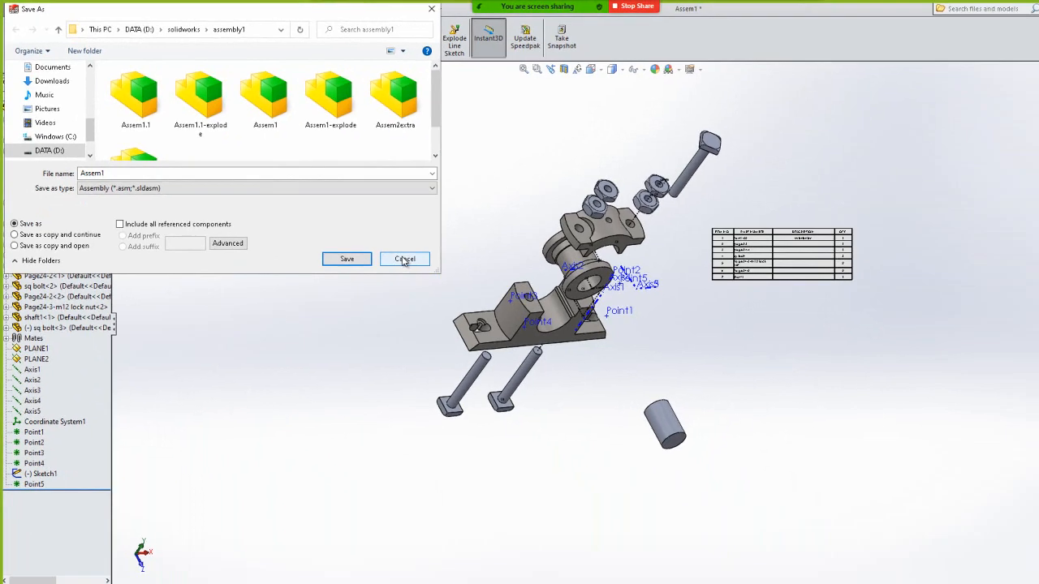
{"action": "left_click", "coordinate": [577, 361]}
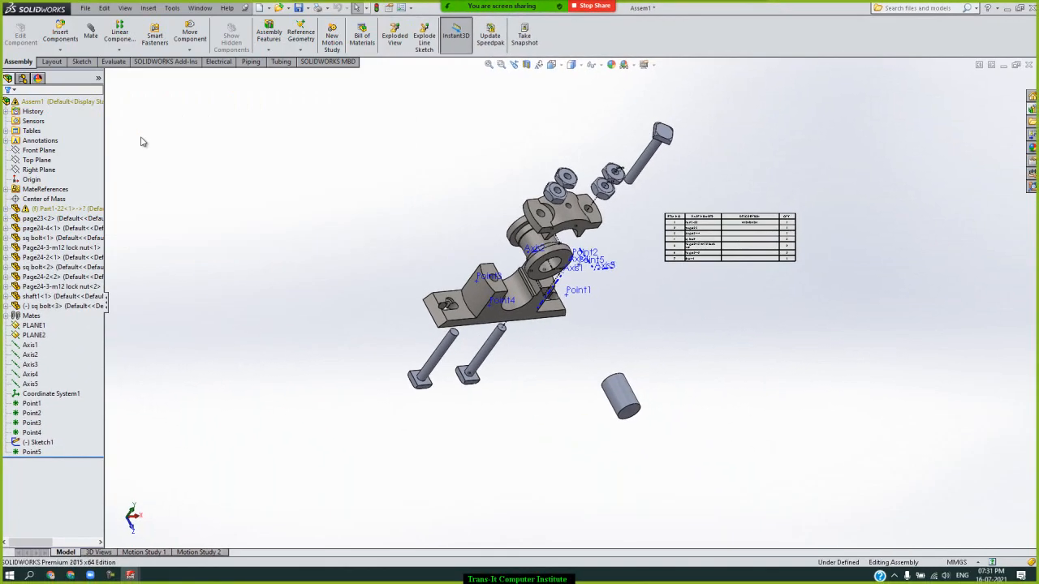